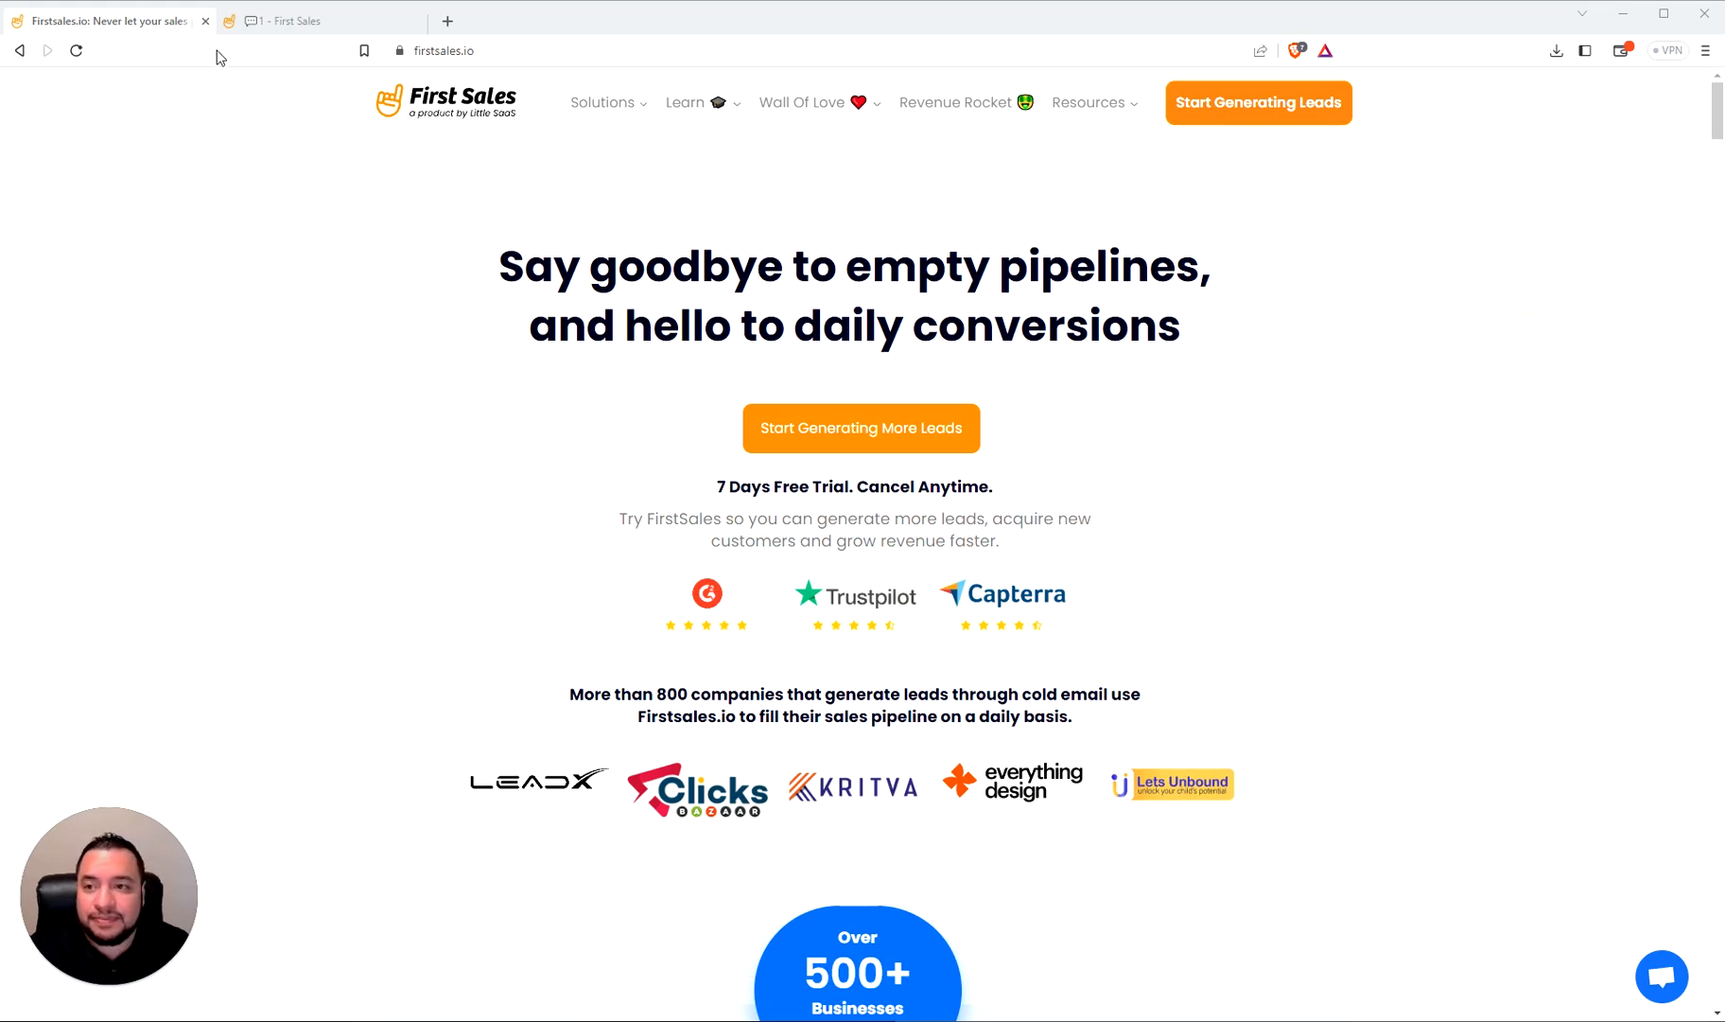
Go to the segments of the workspace's contacts and start a new segment titled "CXOs"
left_click(206, 21)
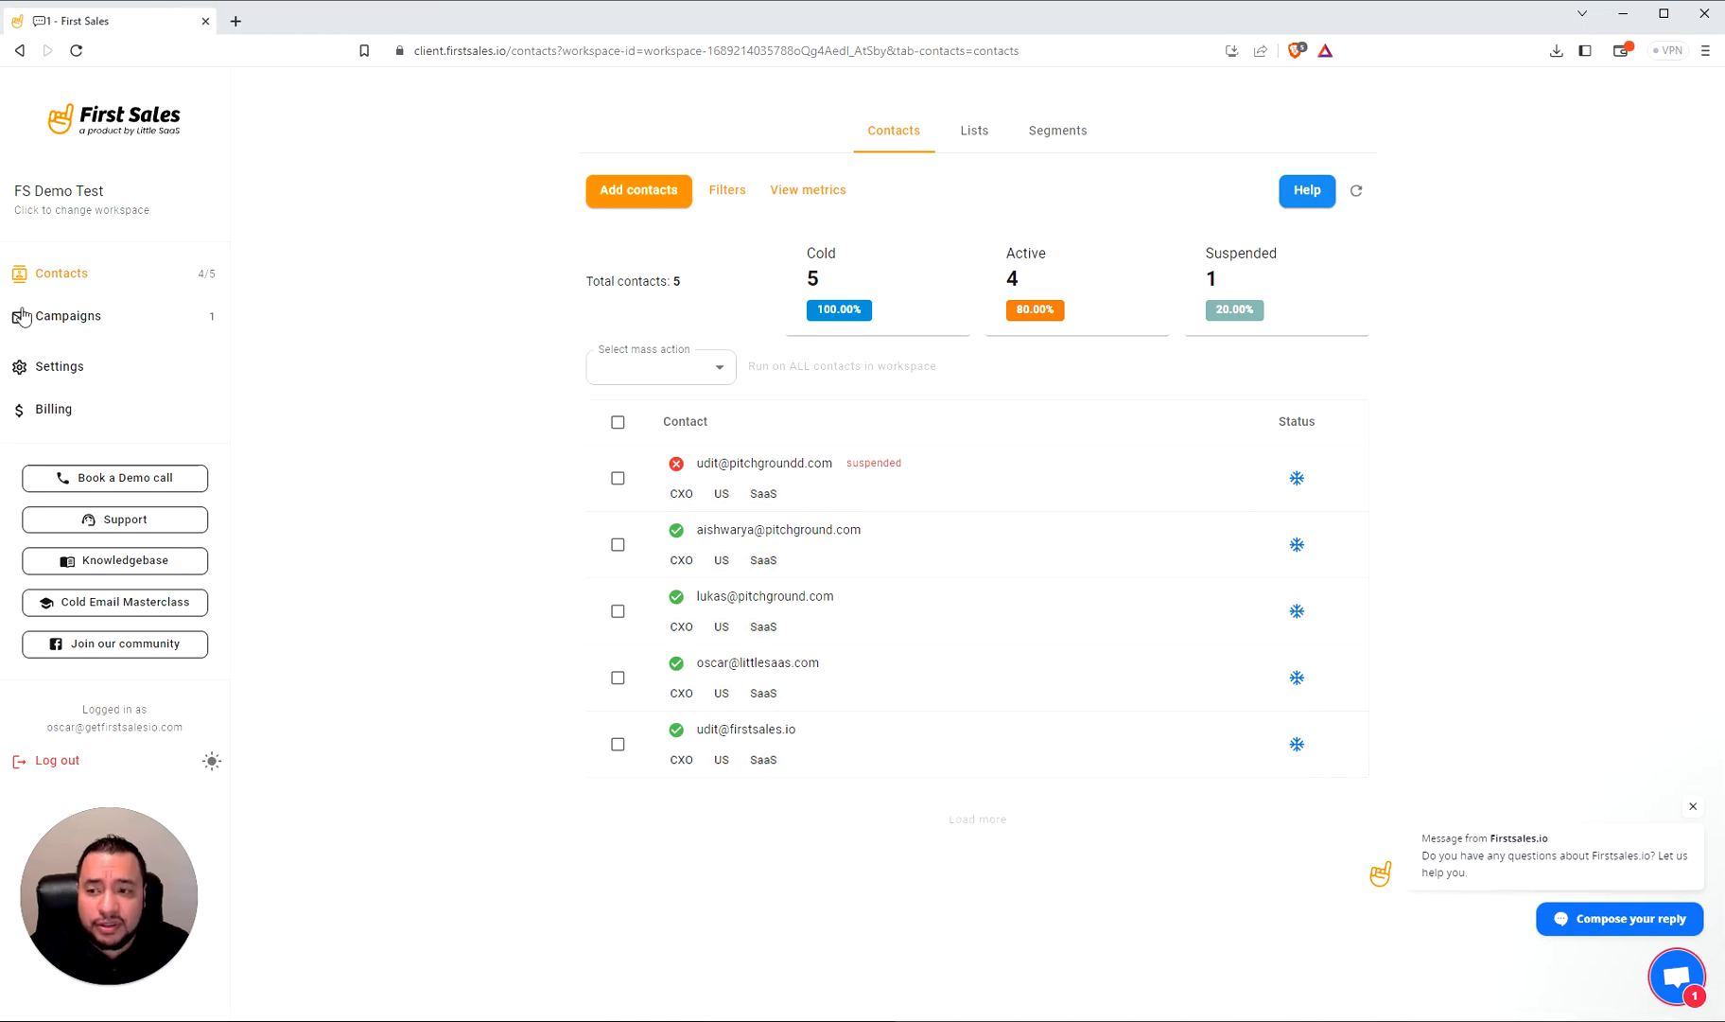
left_click(79, 280)
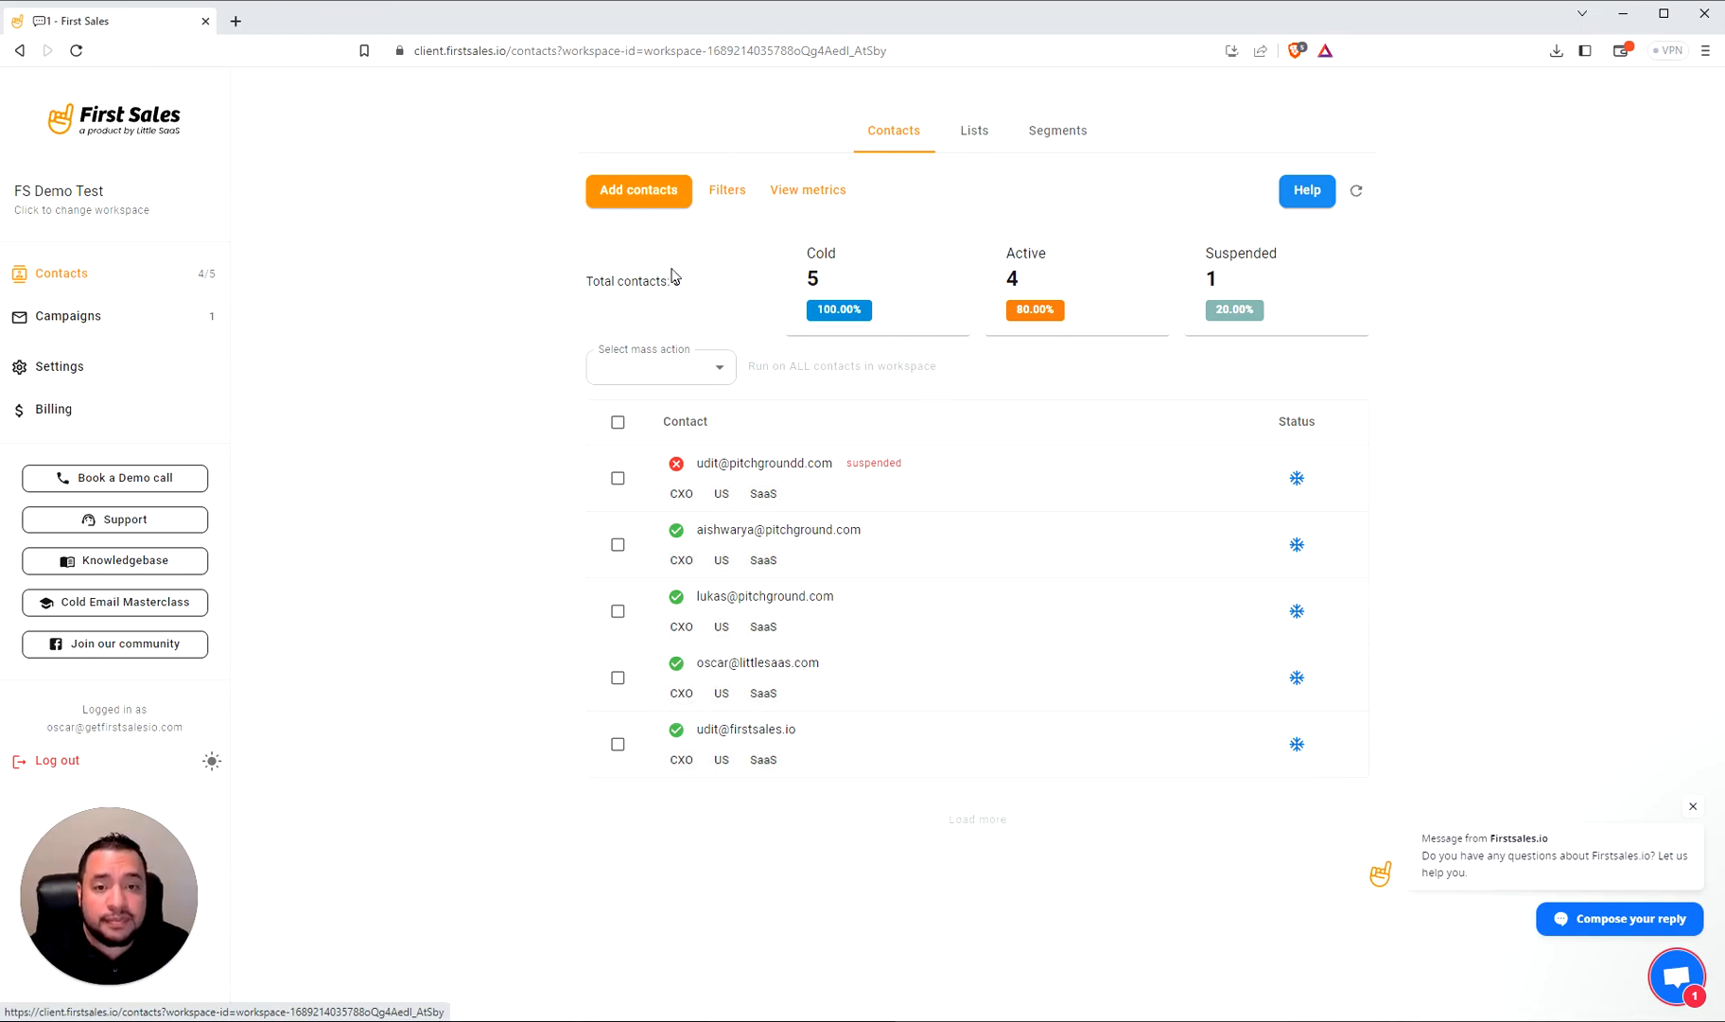
left_click(1066, 140)
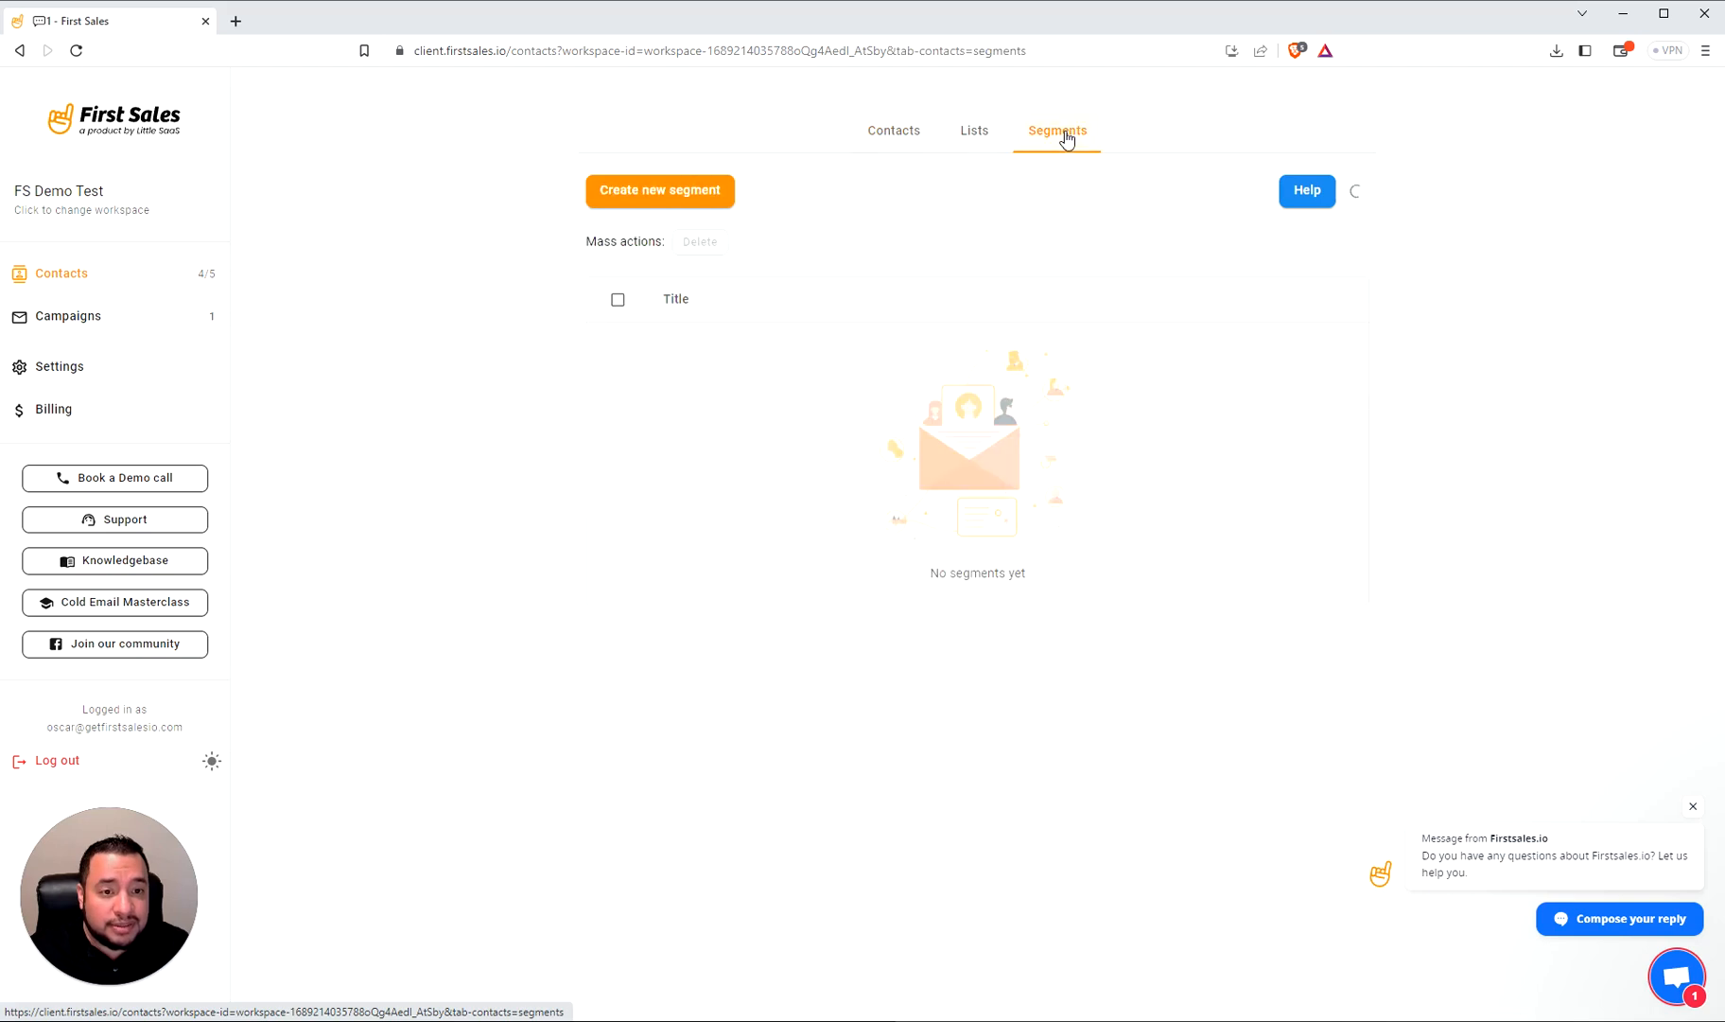
left_click(649, 190)
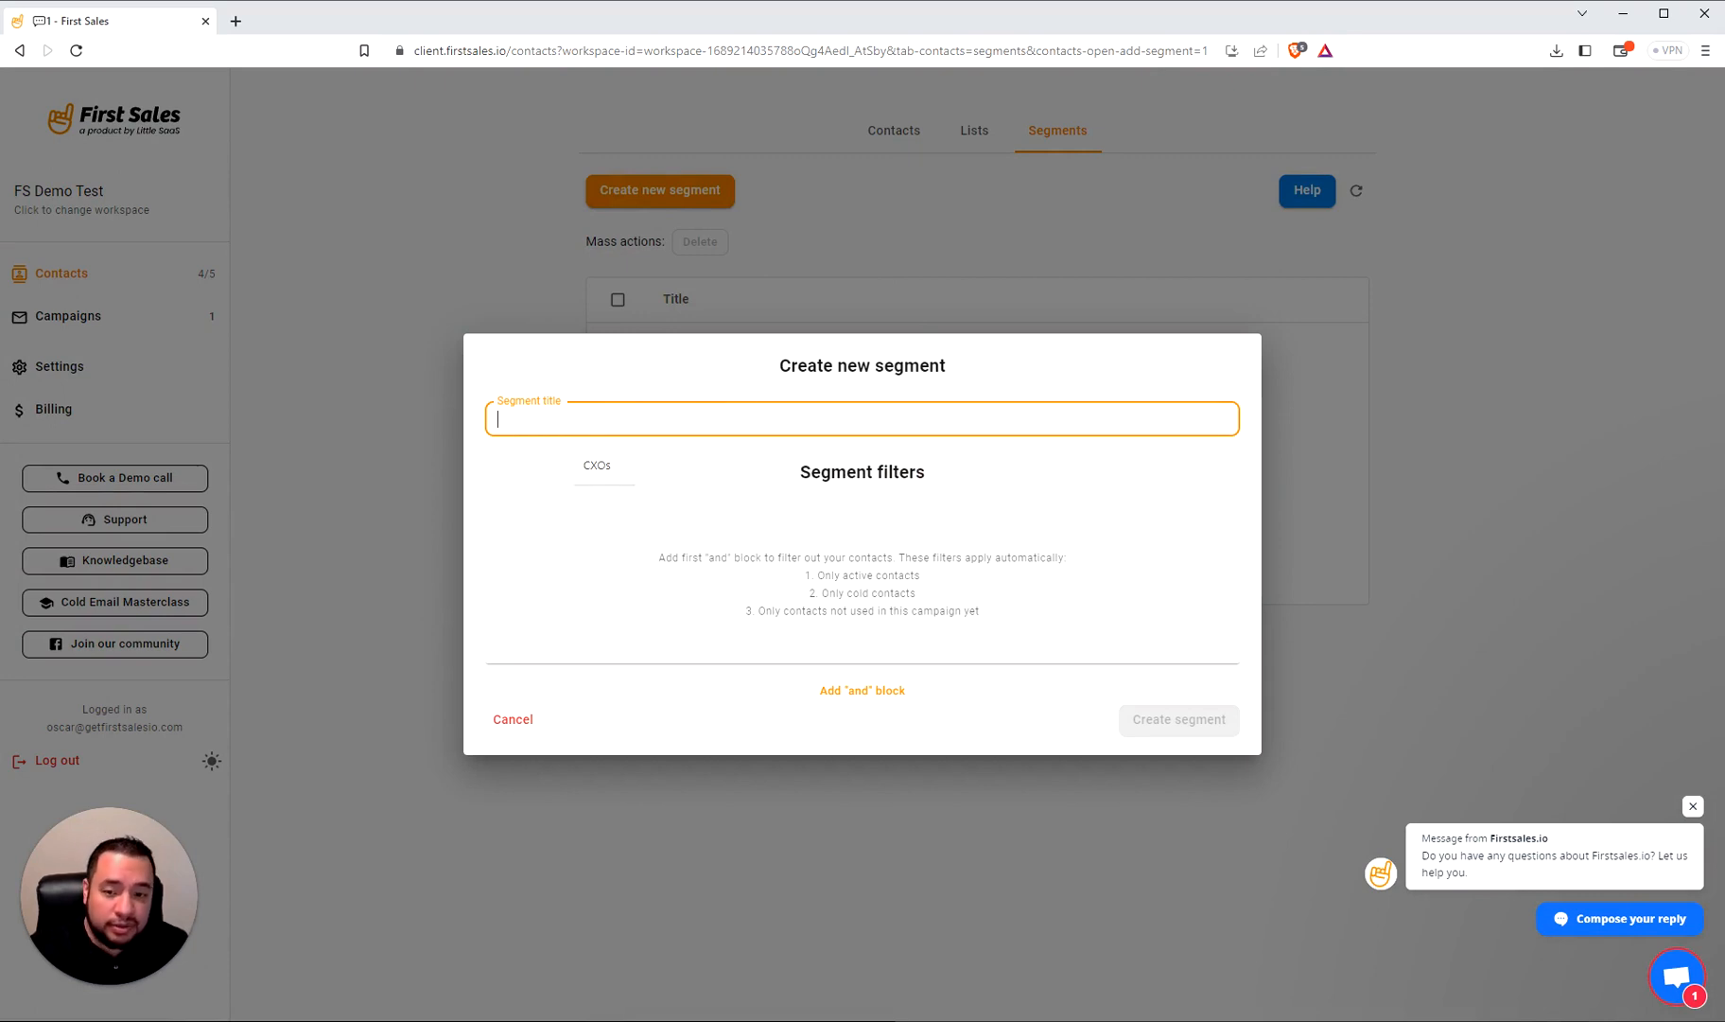
type("CXOs")
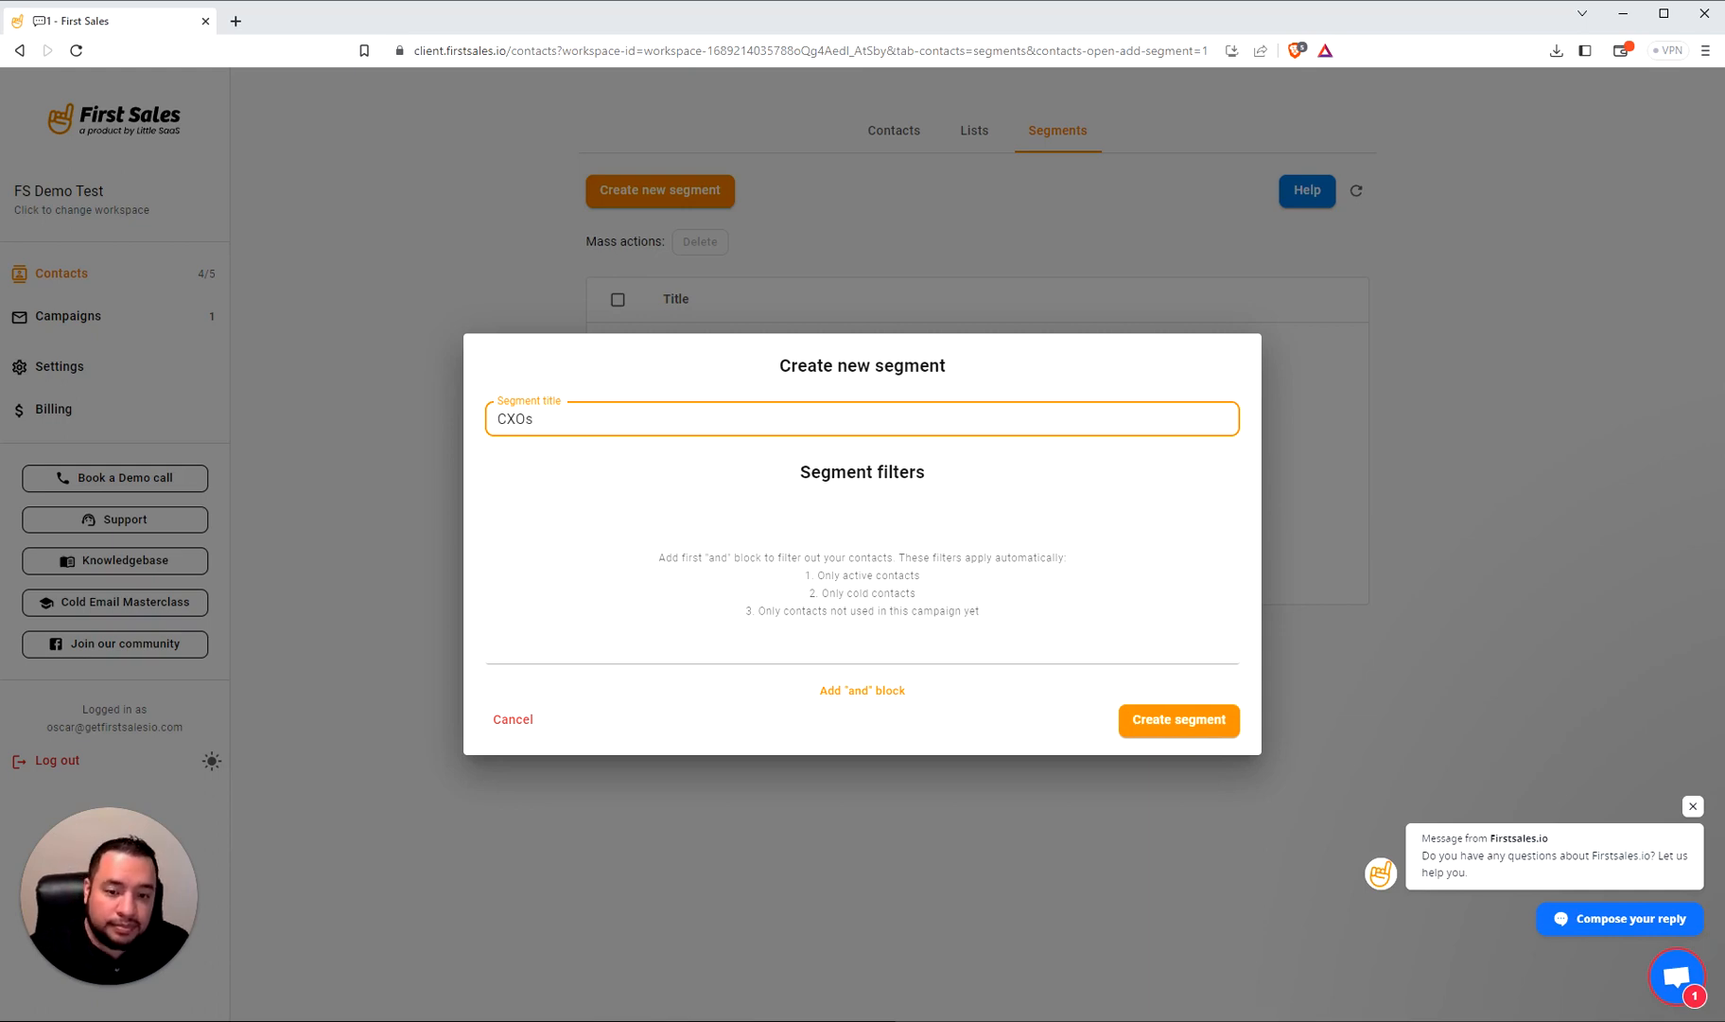
left_click(581, 454)
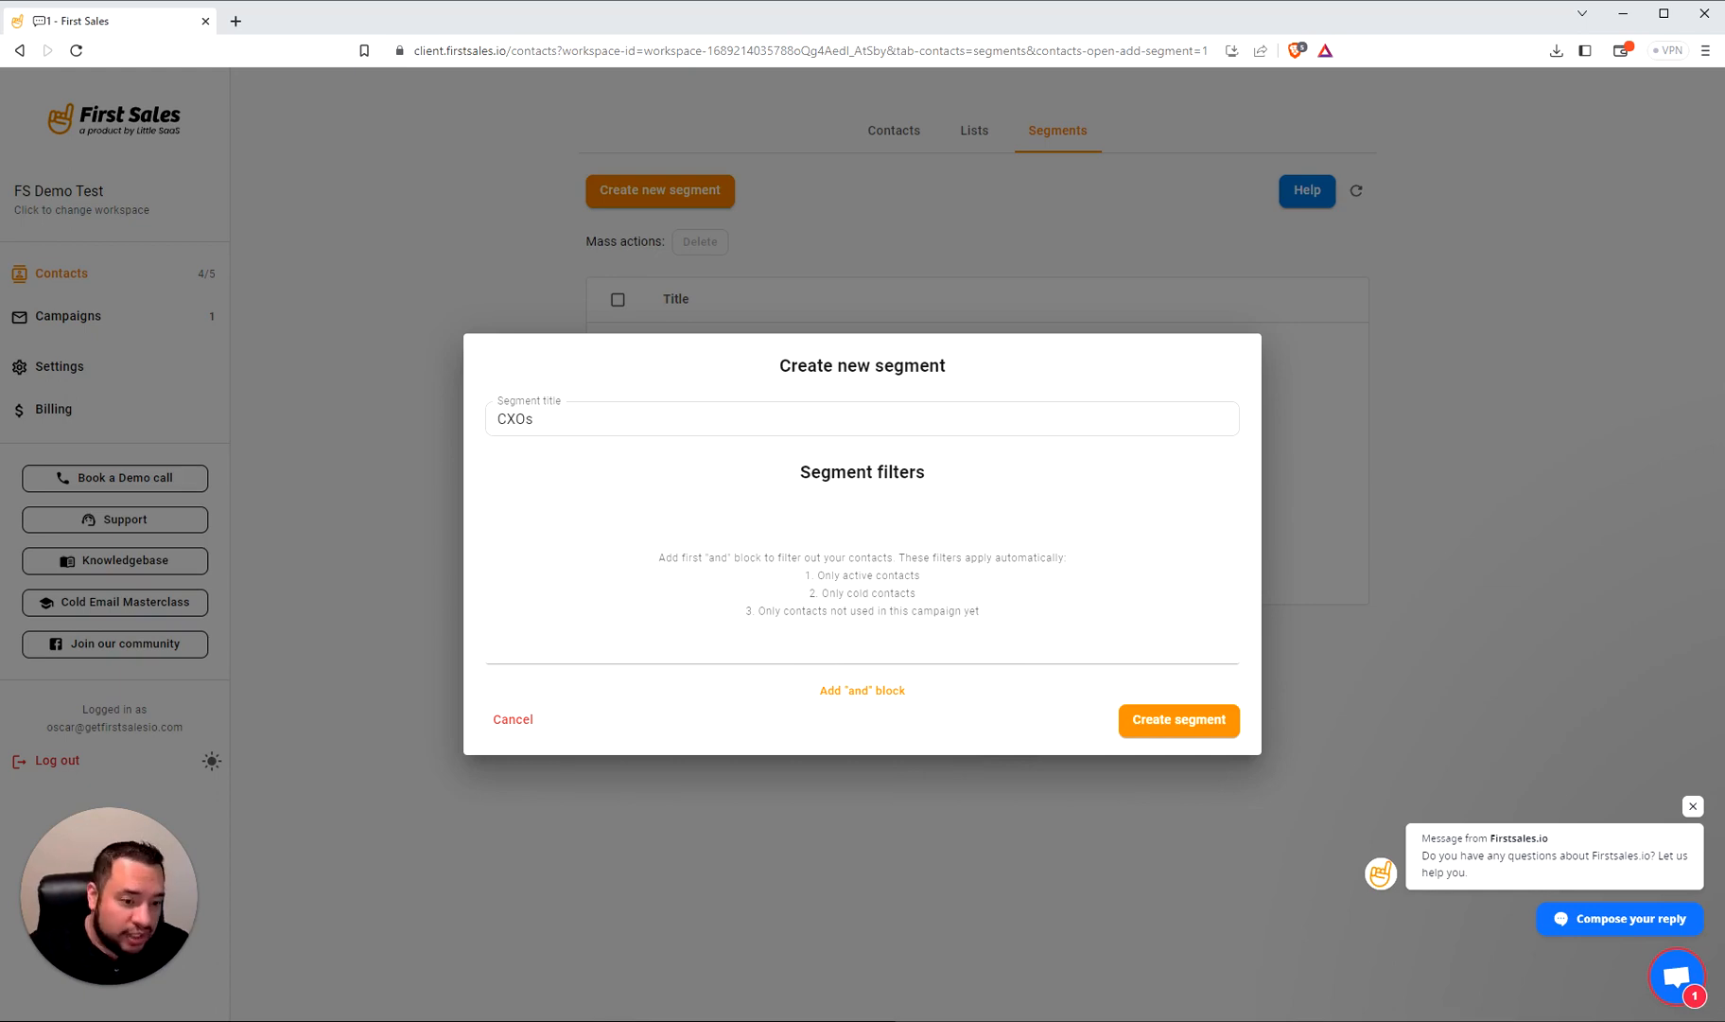
Add the first "and" filter block, set its condition to Tags include and show the selectable tags
left_click(859, 691)
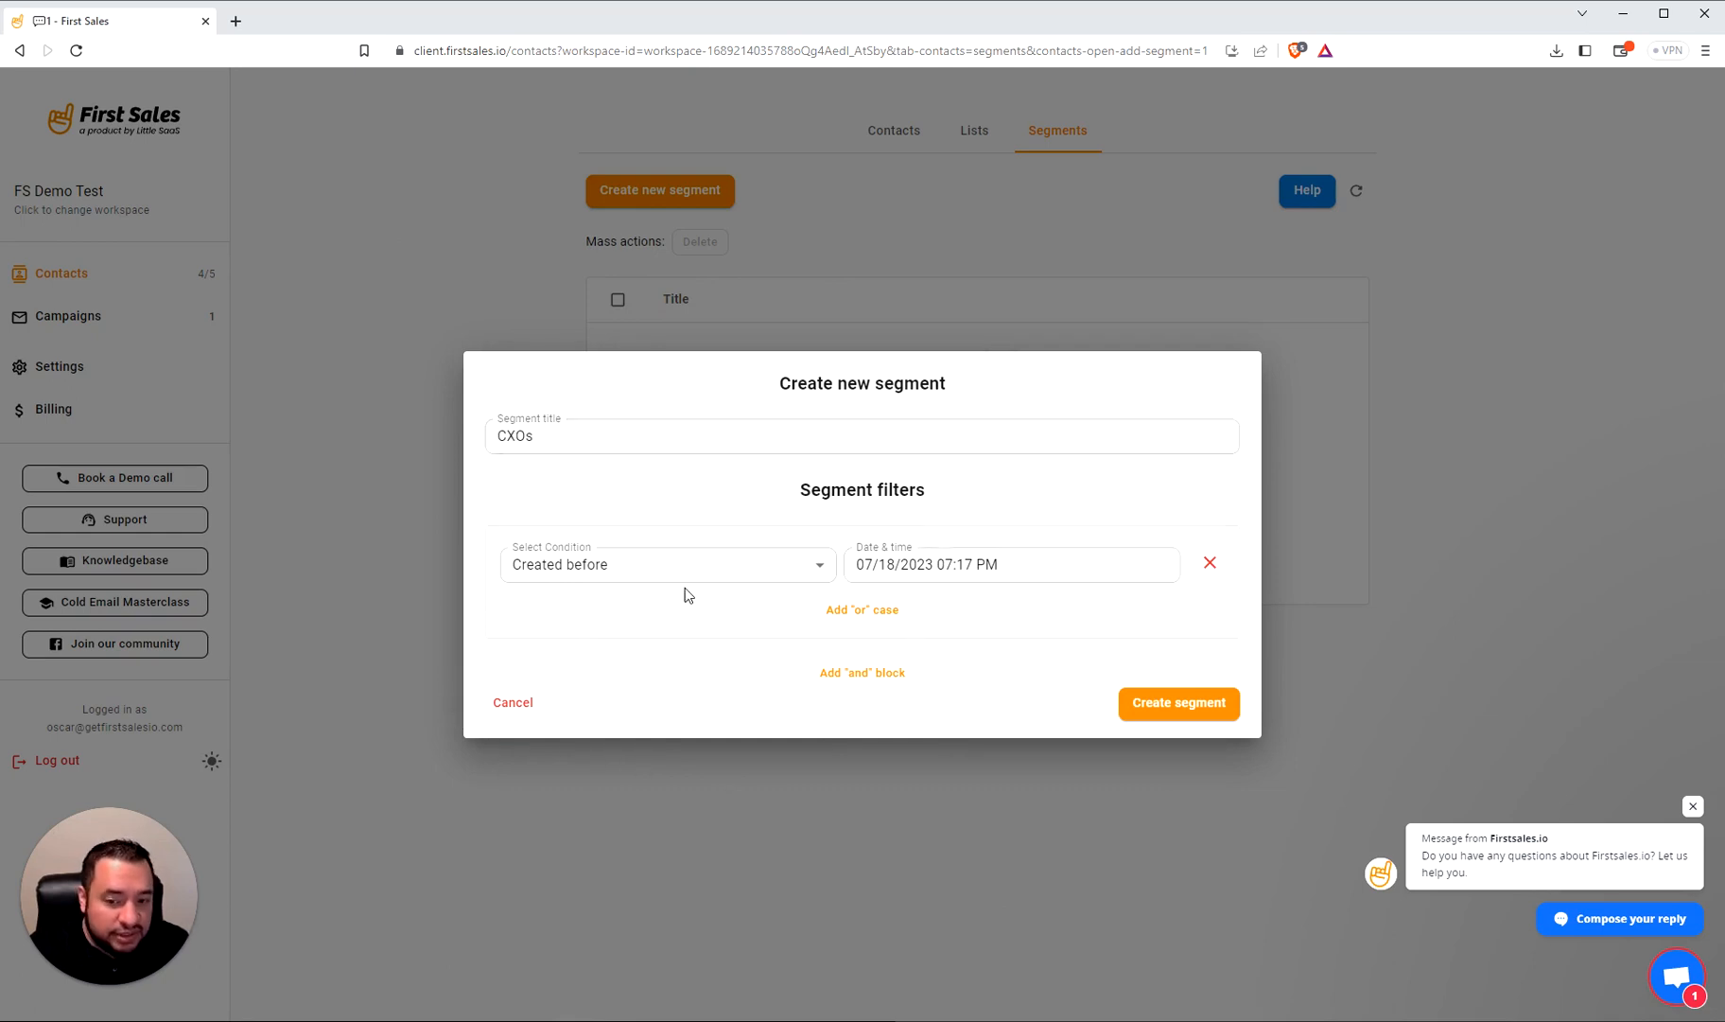
left_click(782, 571)
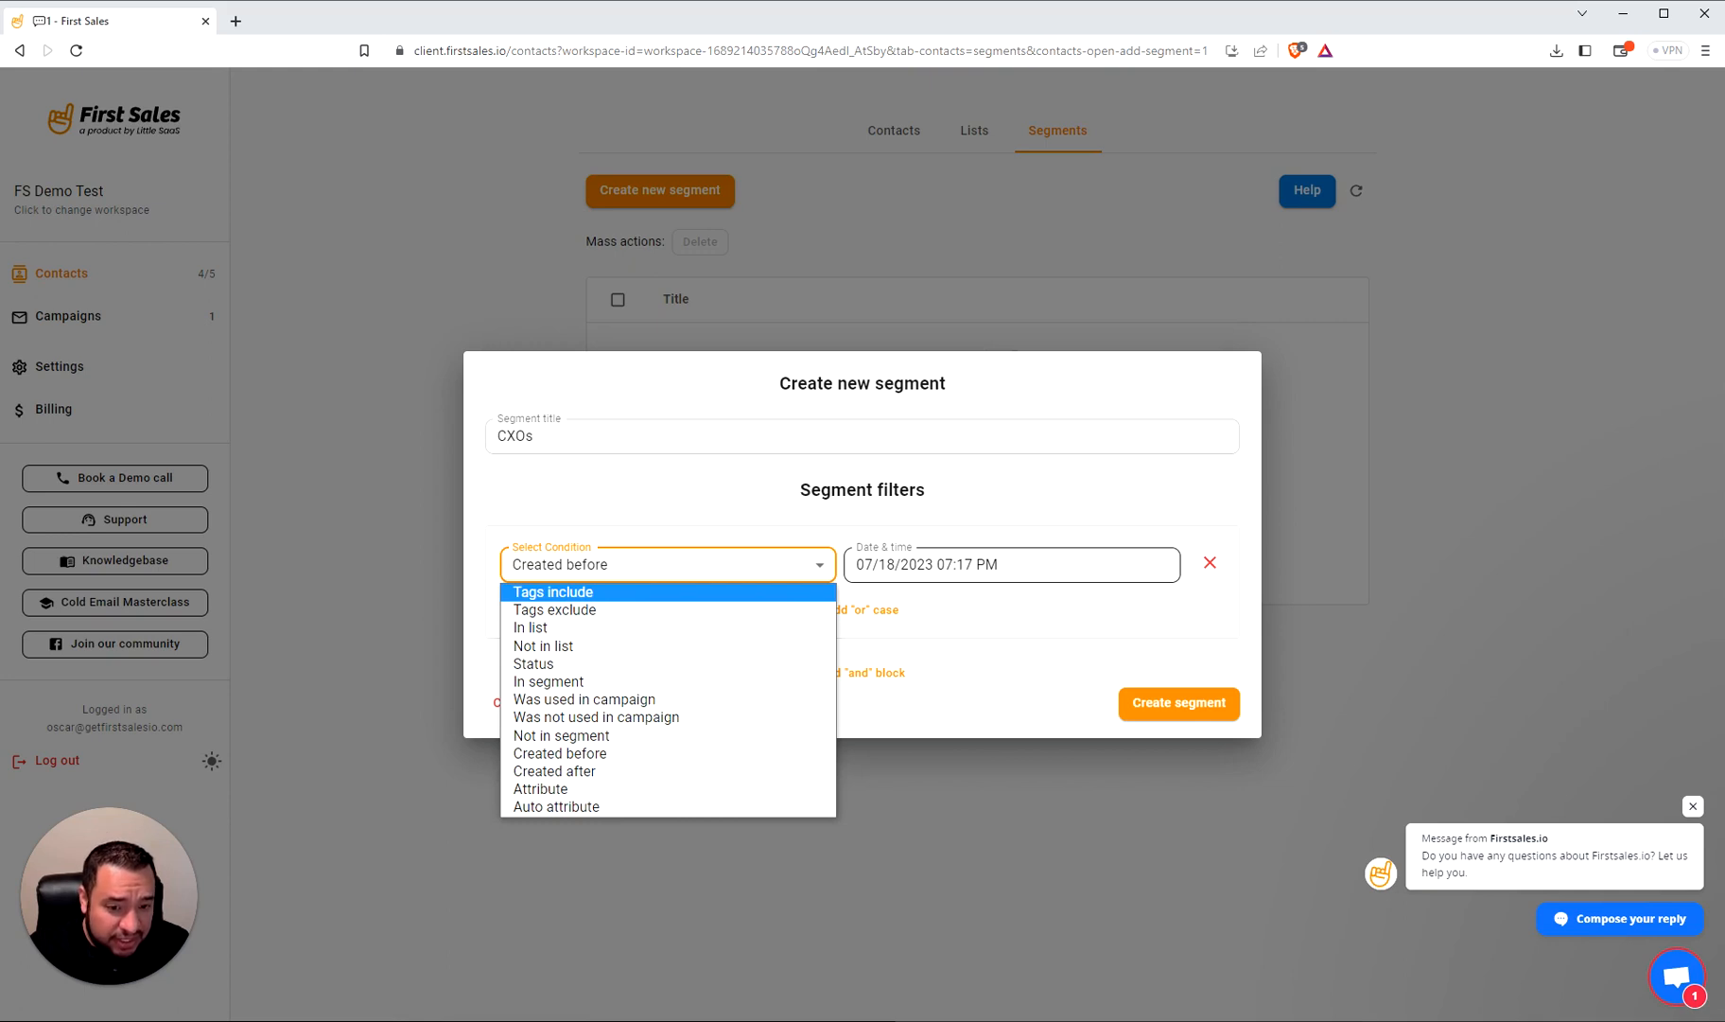
left_click(739, 592)
left_click(927, 538)
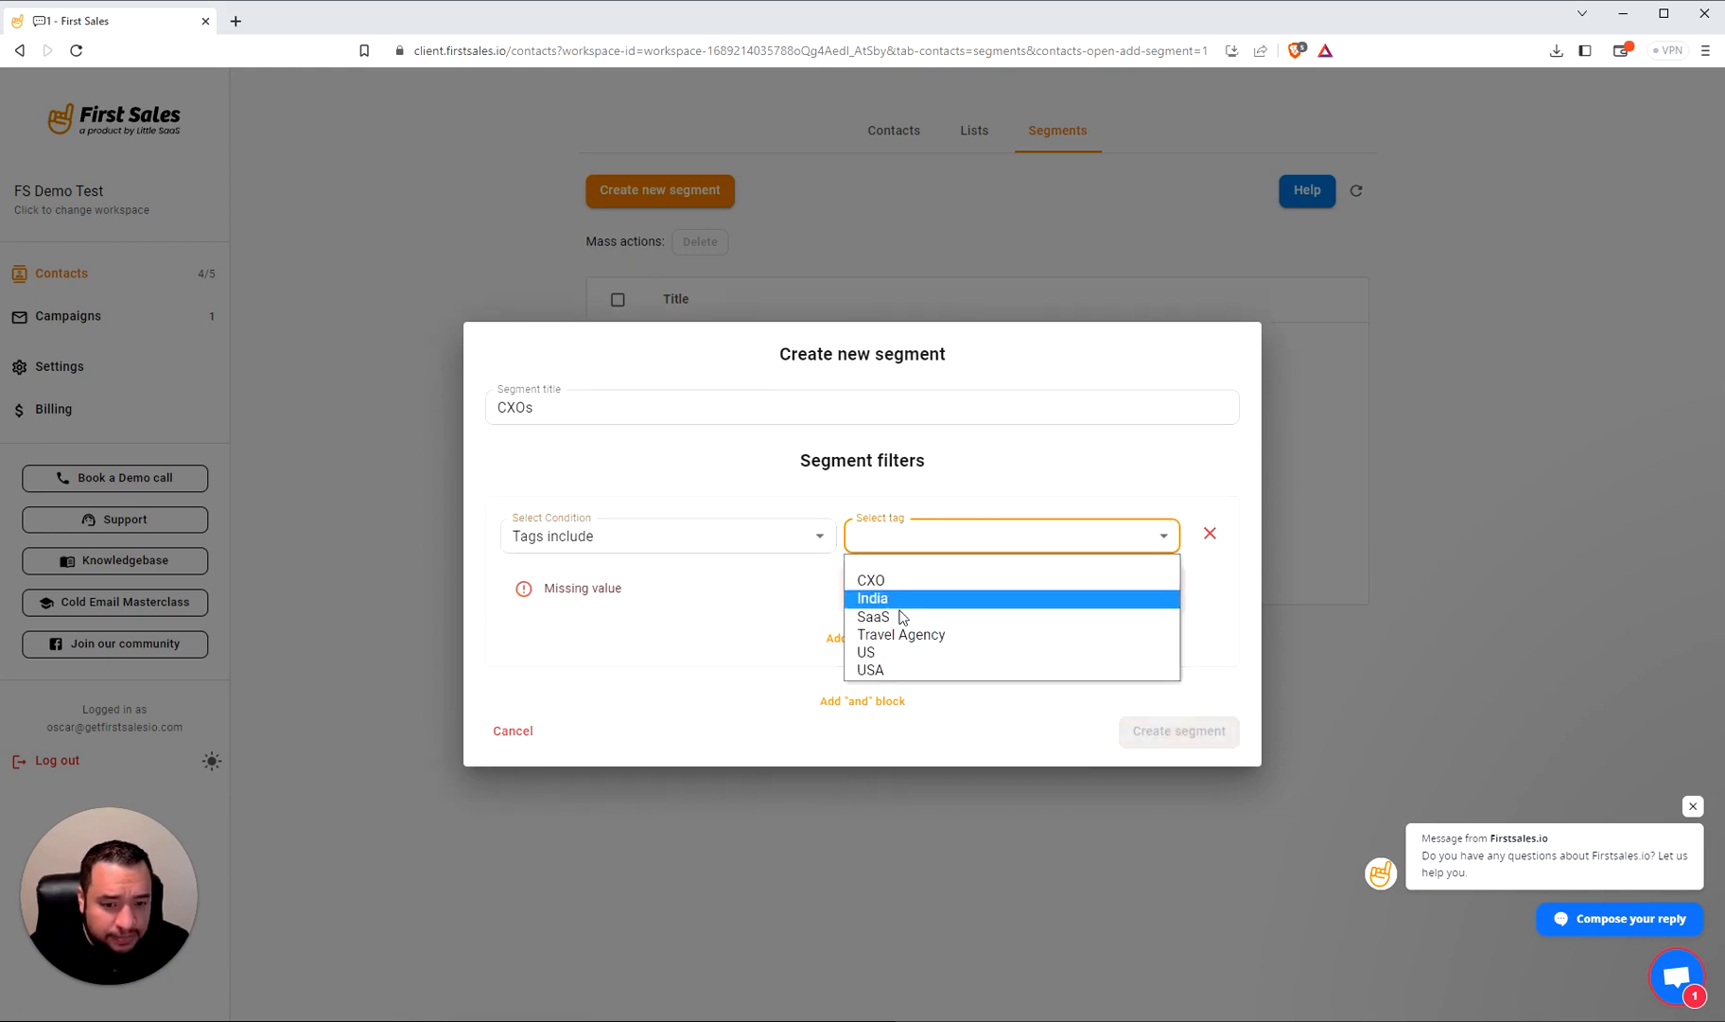
Change the filter condition to Tags exclude and open its tag choices without picking one
left_click(778, 549)
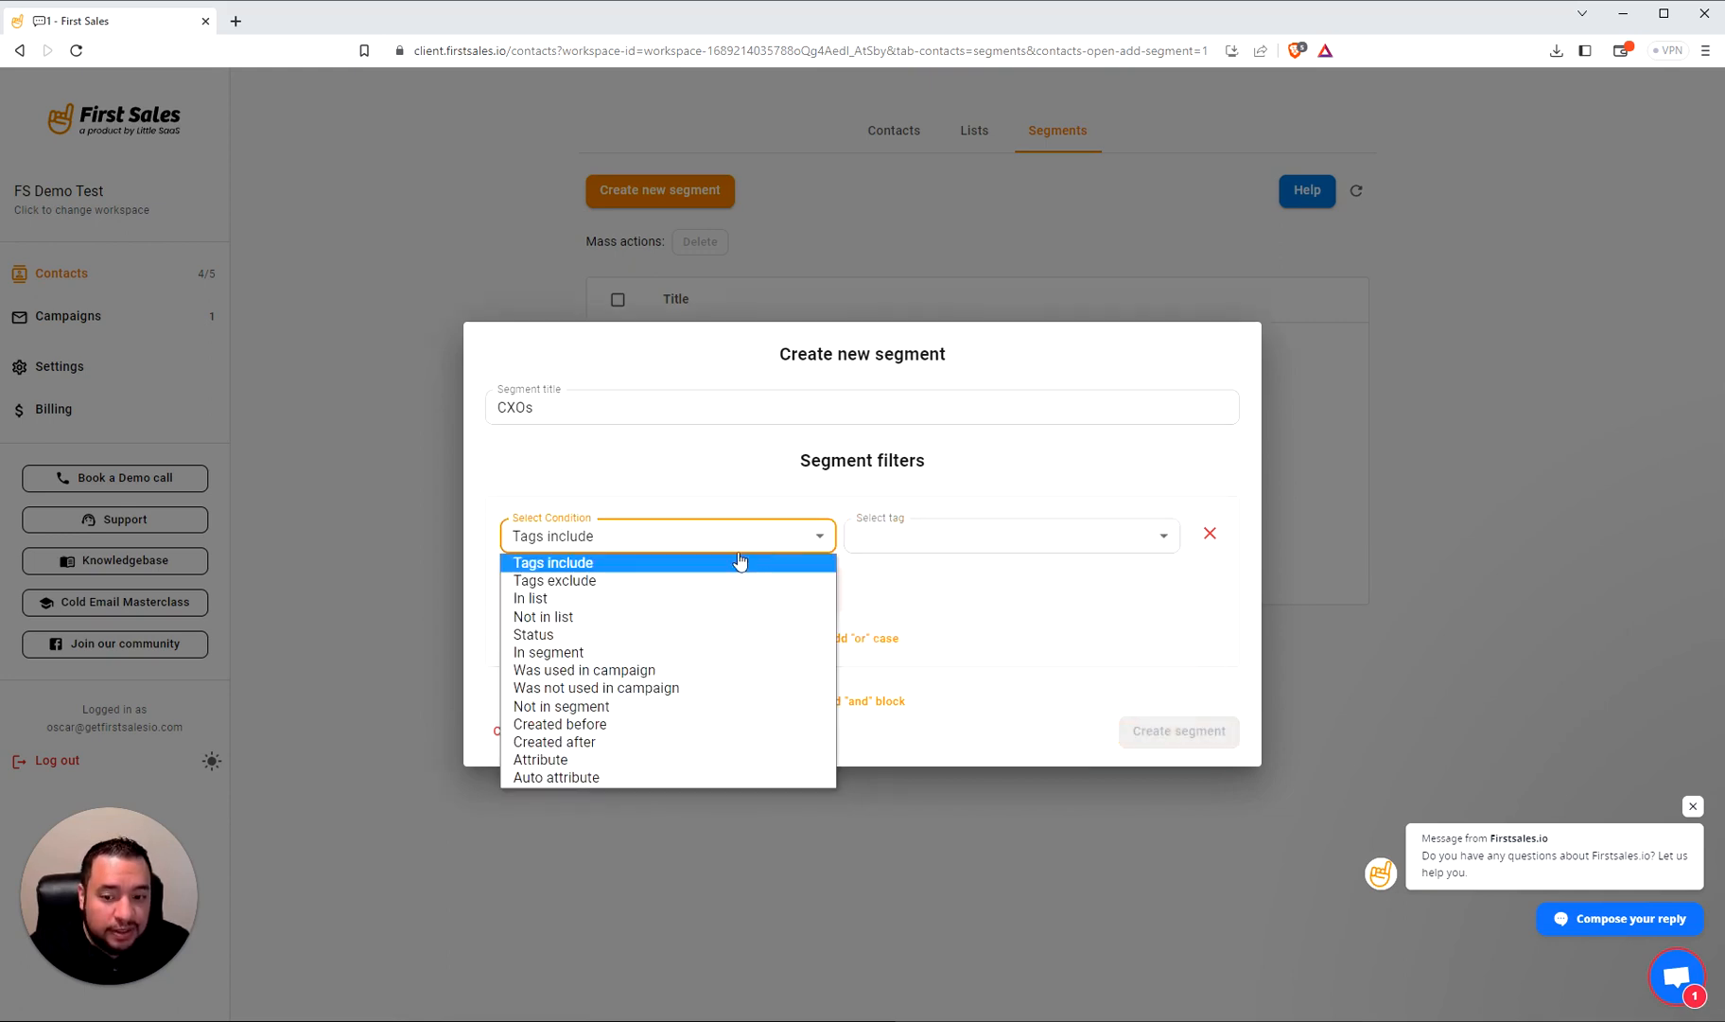
left_click(578, 582)
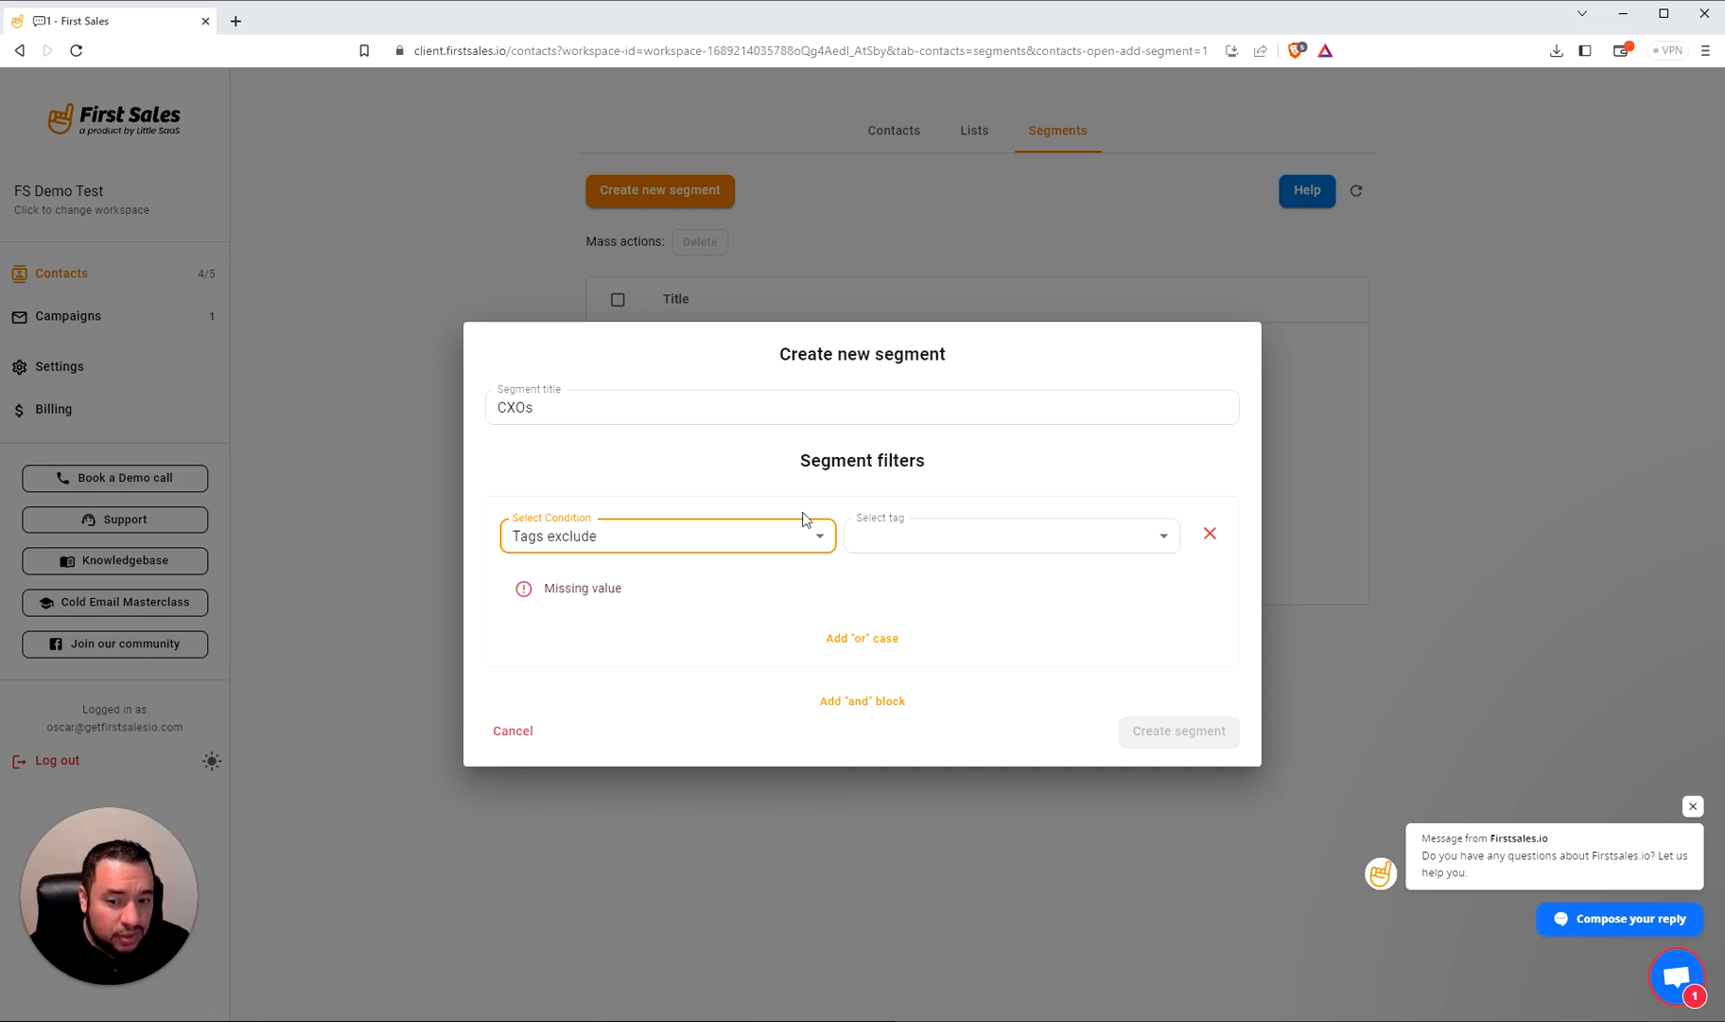
left_click(967, 550)
left_click(746, 577)
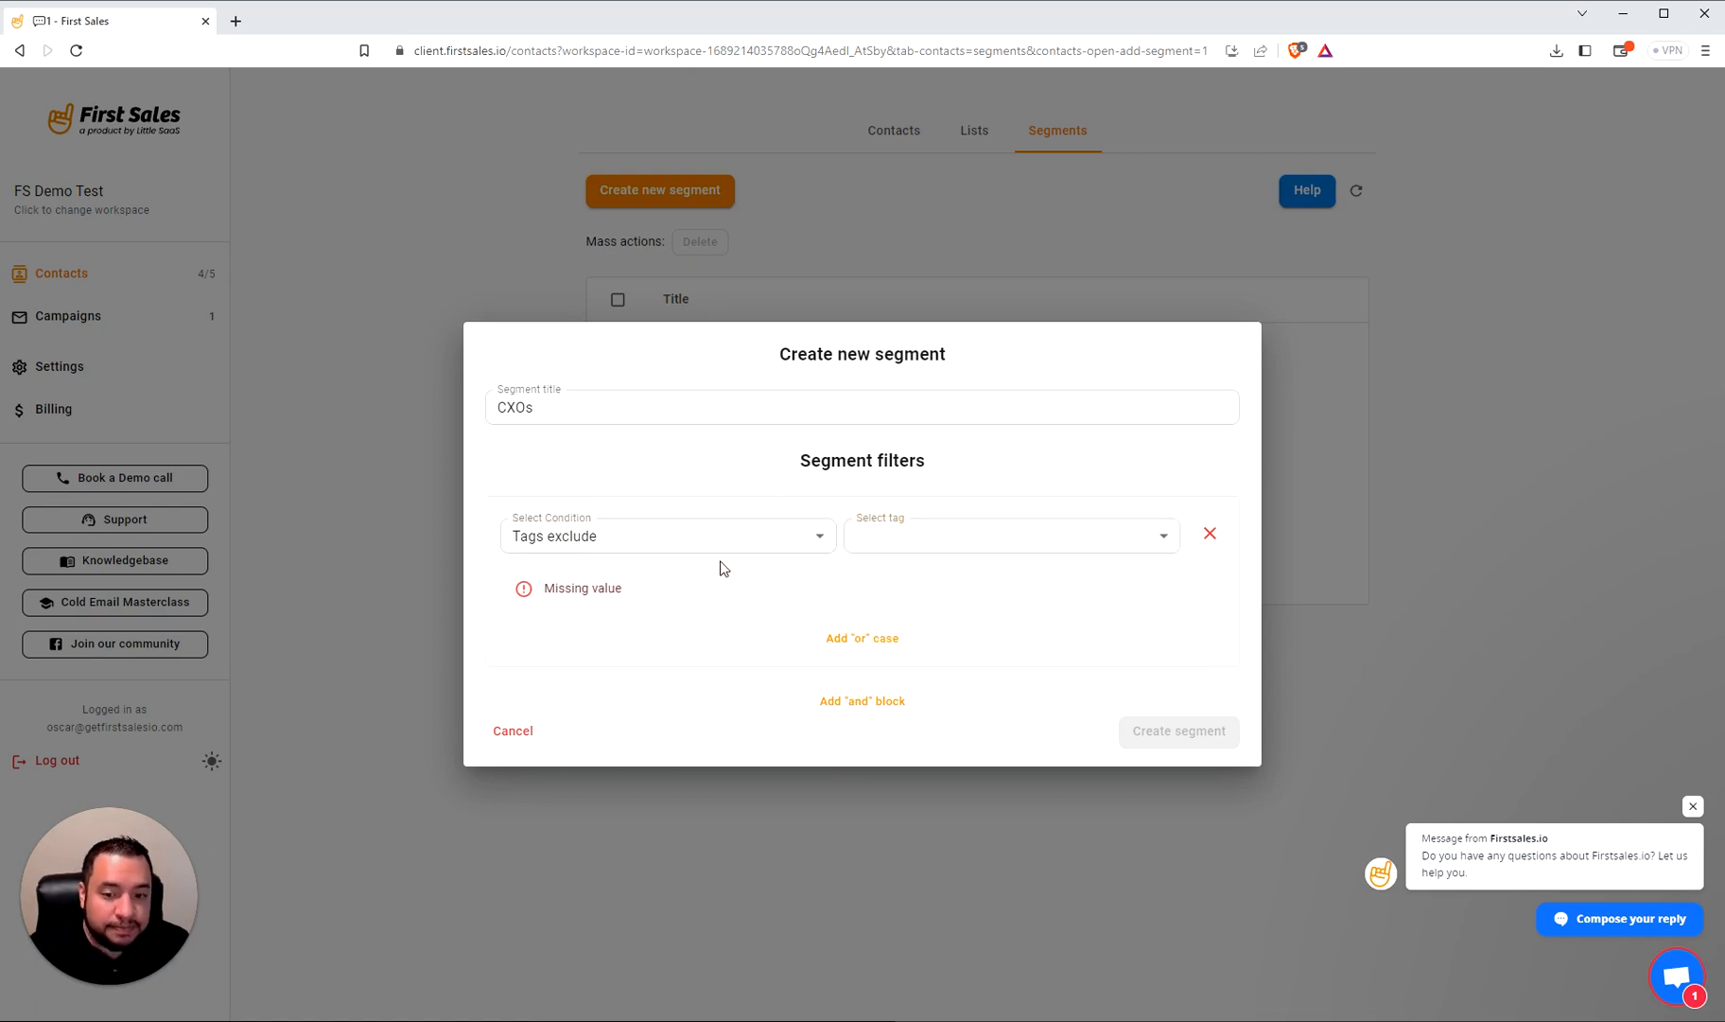
Change the filter condition to Status and review the selectable status values
left_click(683, 537)
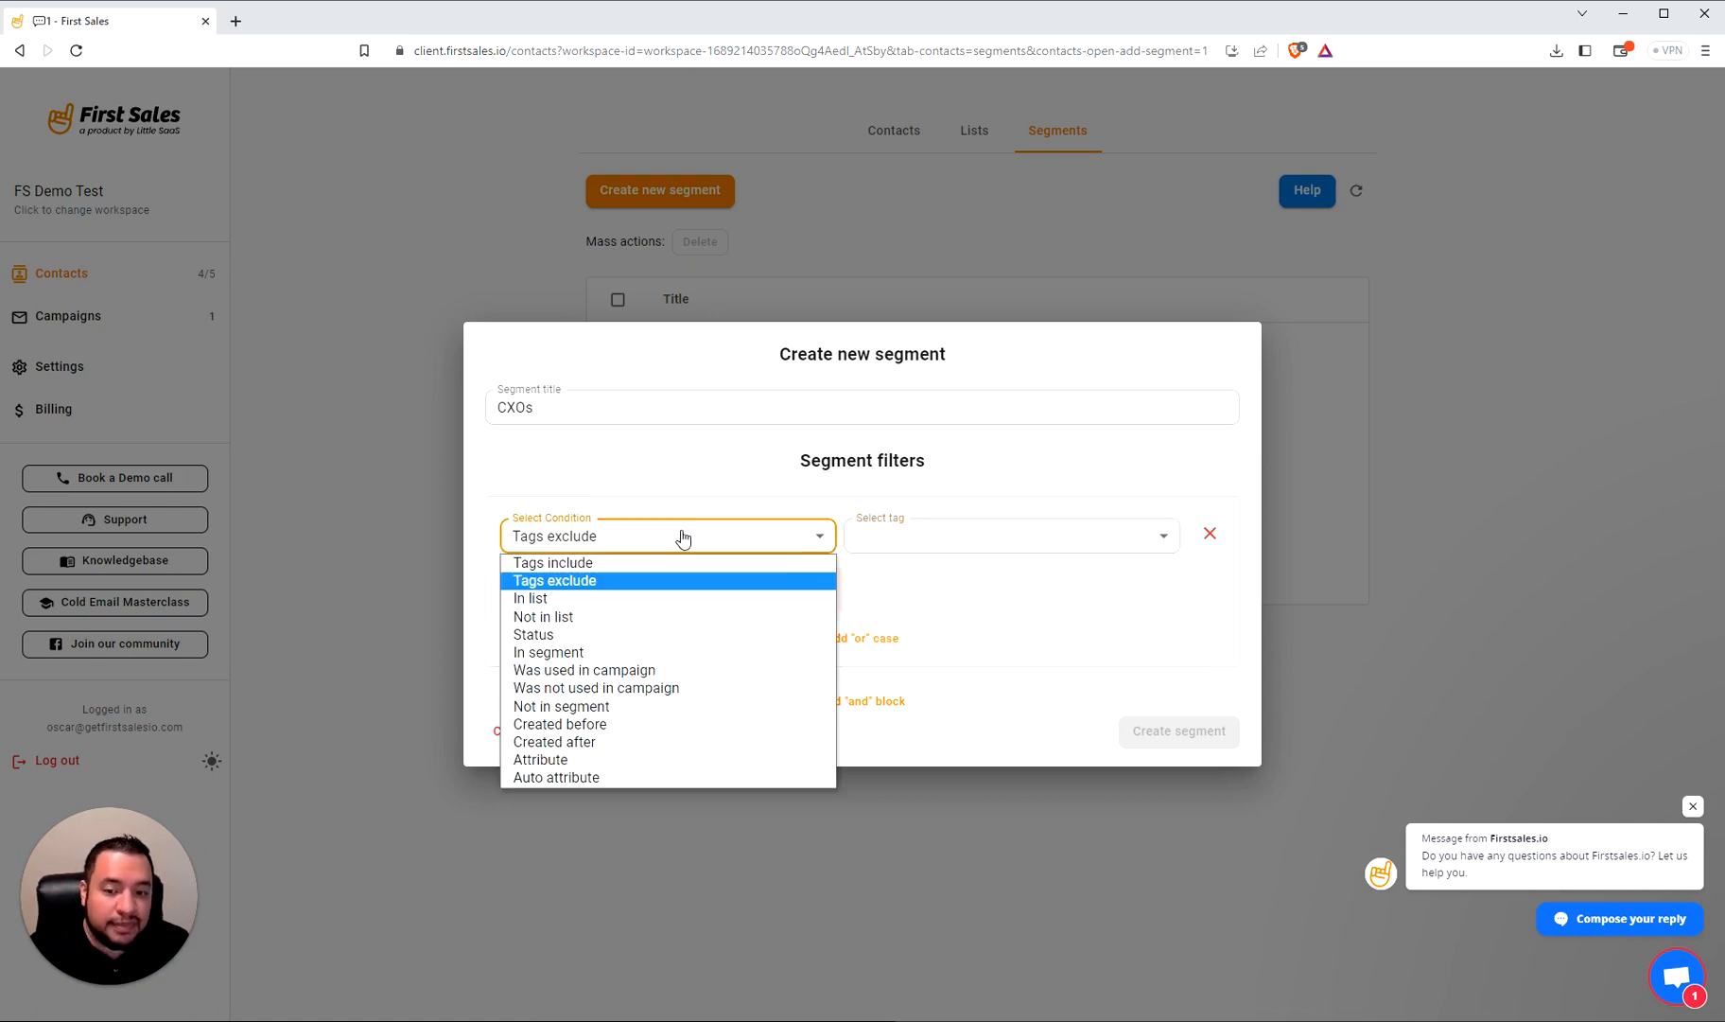
left_click(524, 634)
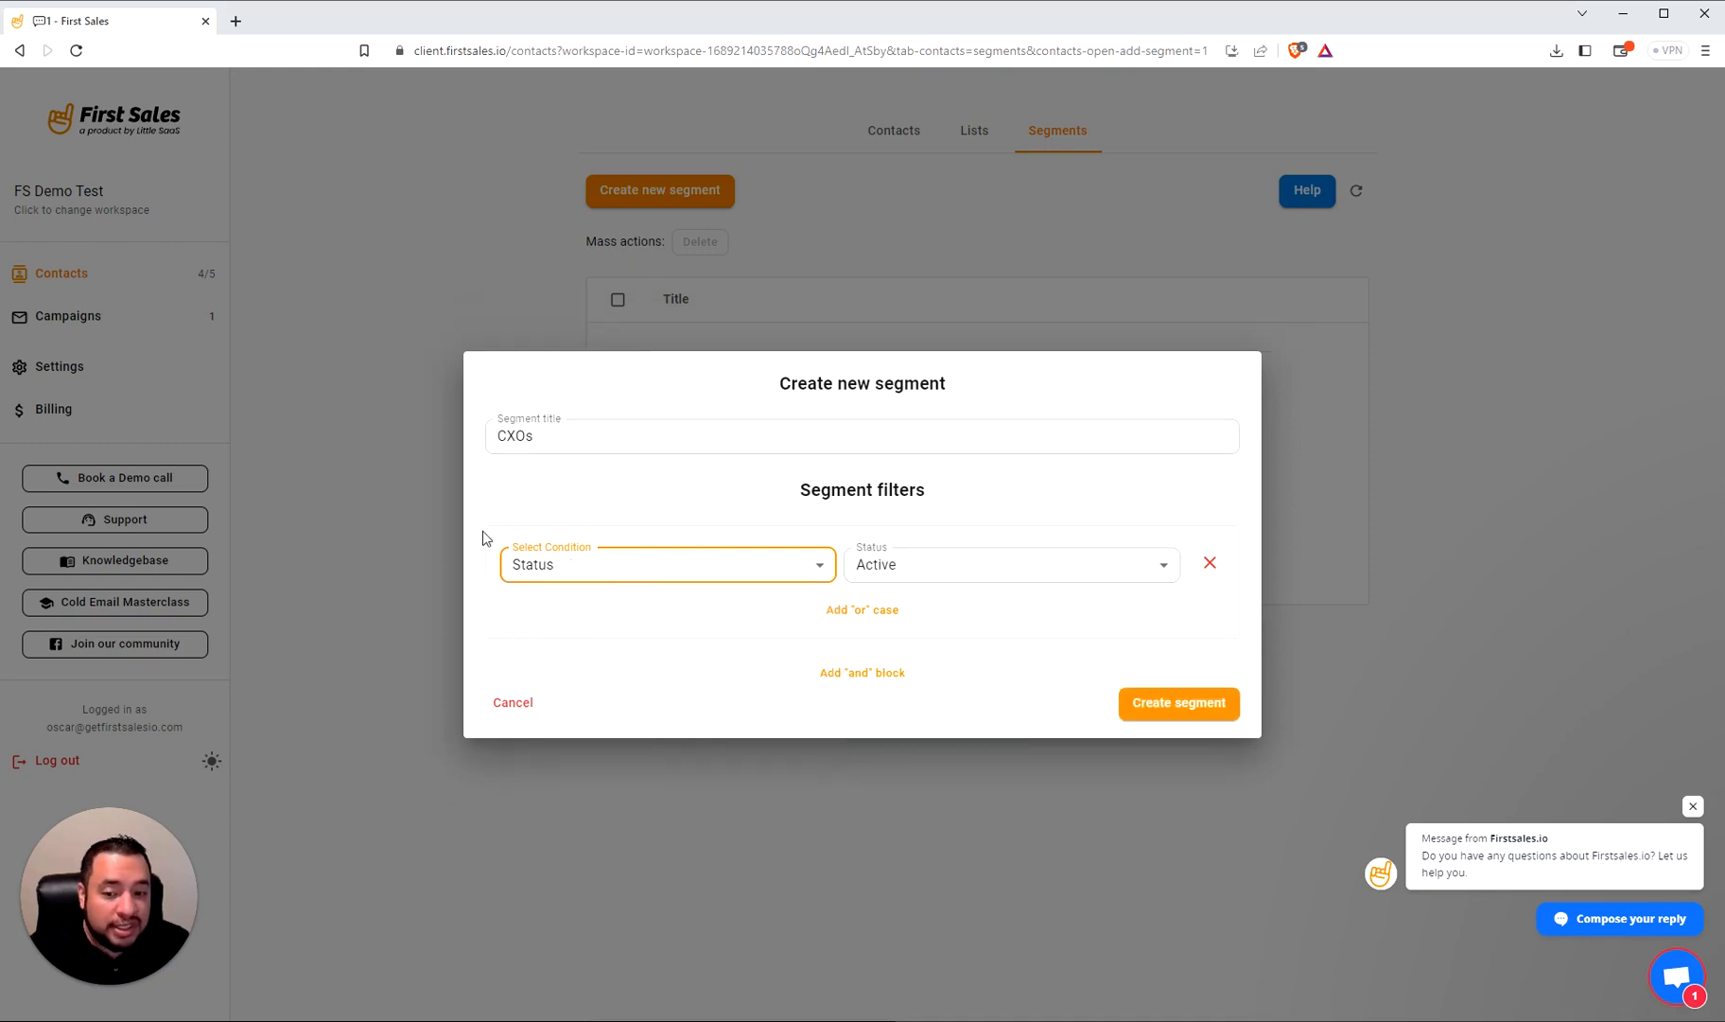
left_click(917, 568)
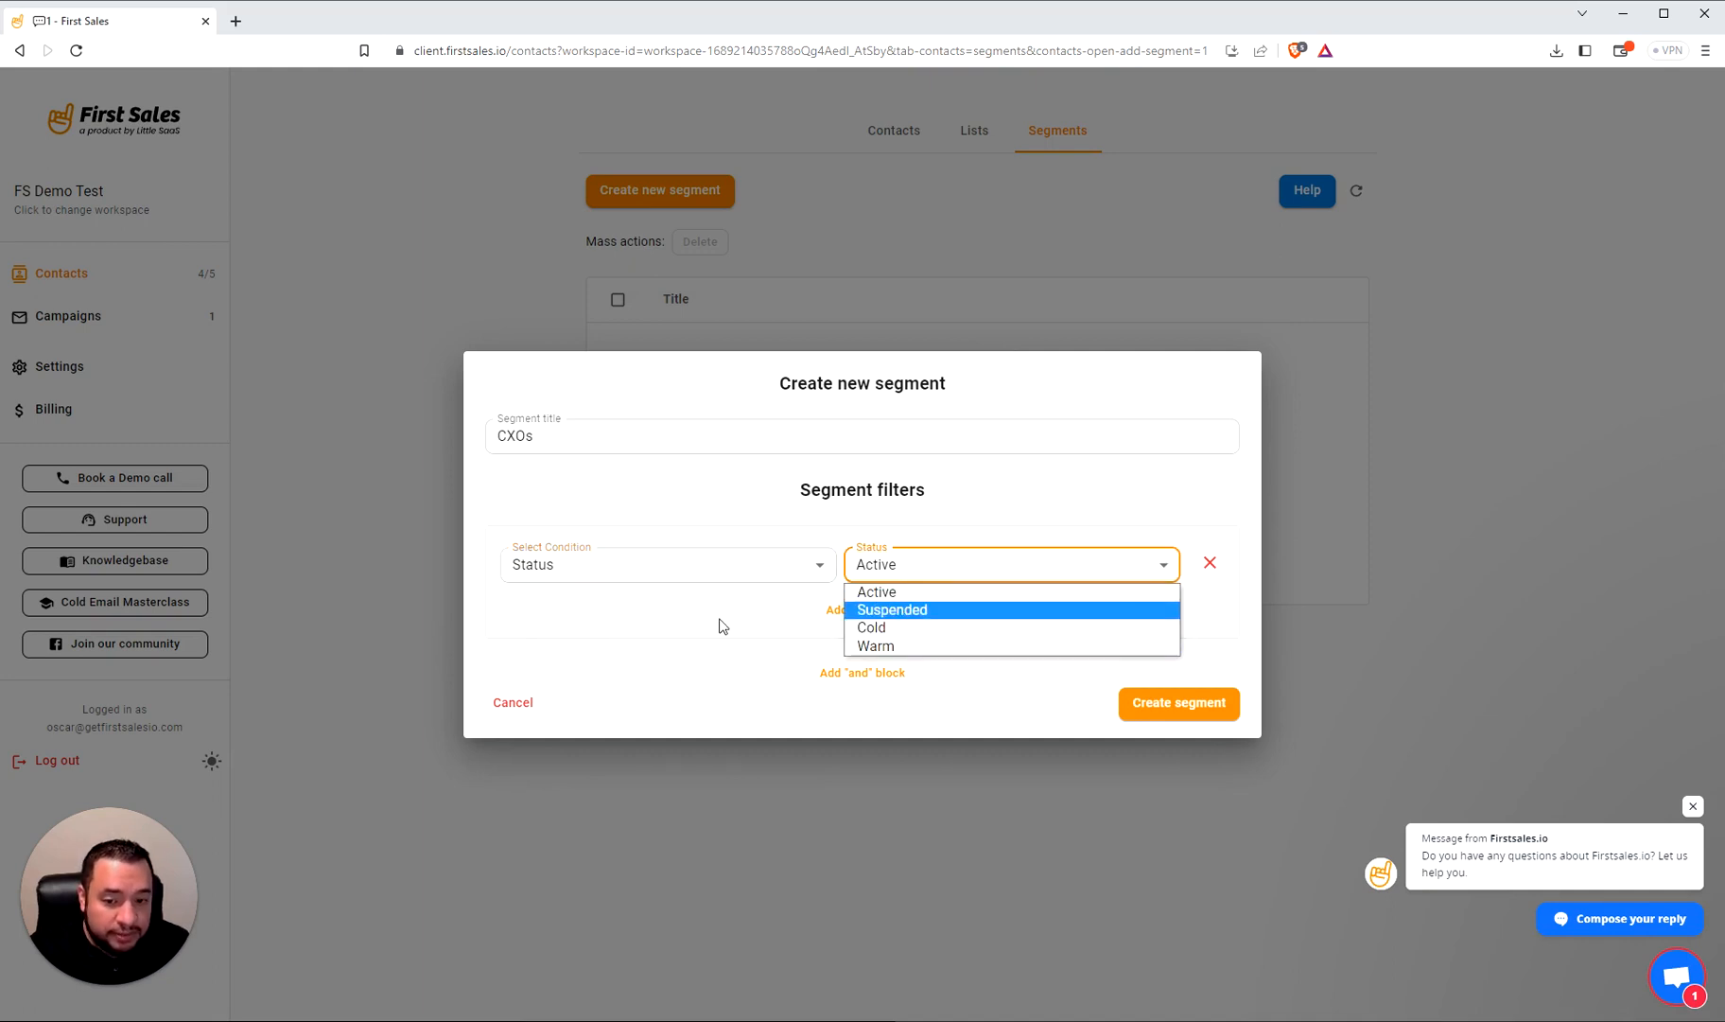
left_click(678, 564)
Try the date-based filter conditions, choosing Created before and then Created after
left_click(677, 563)
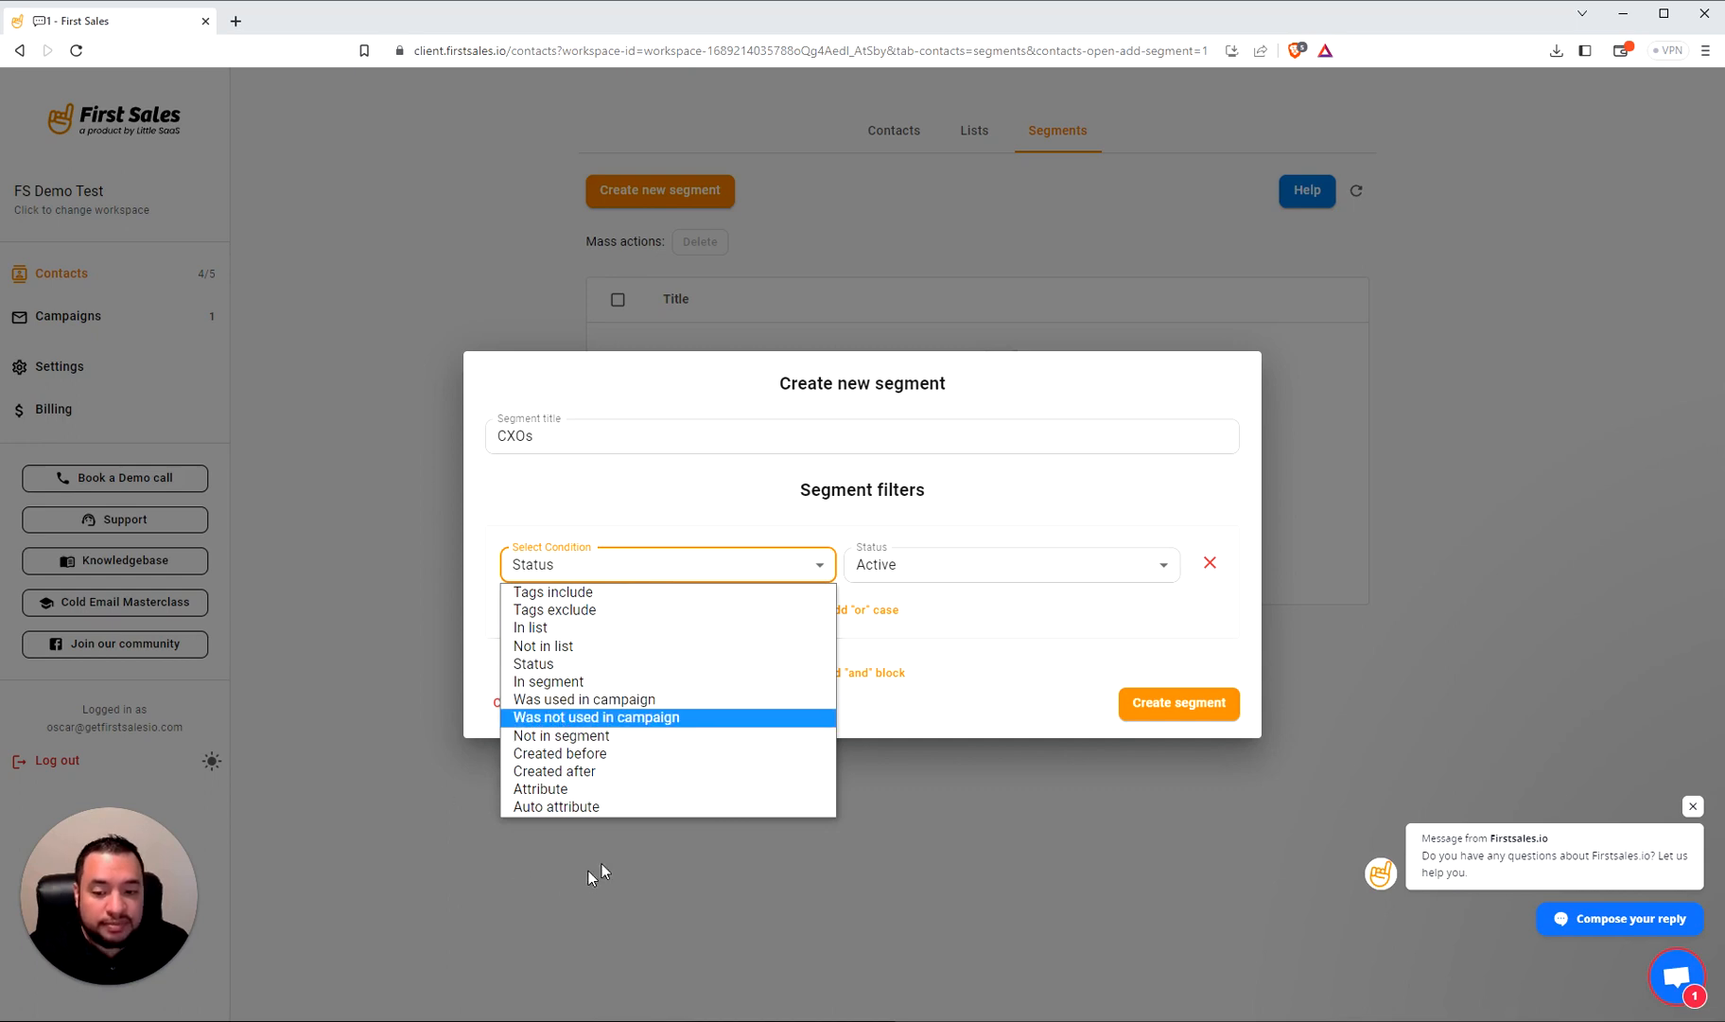
left_click(580, 748)
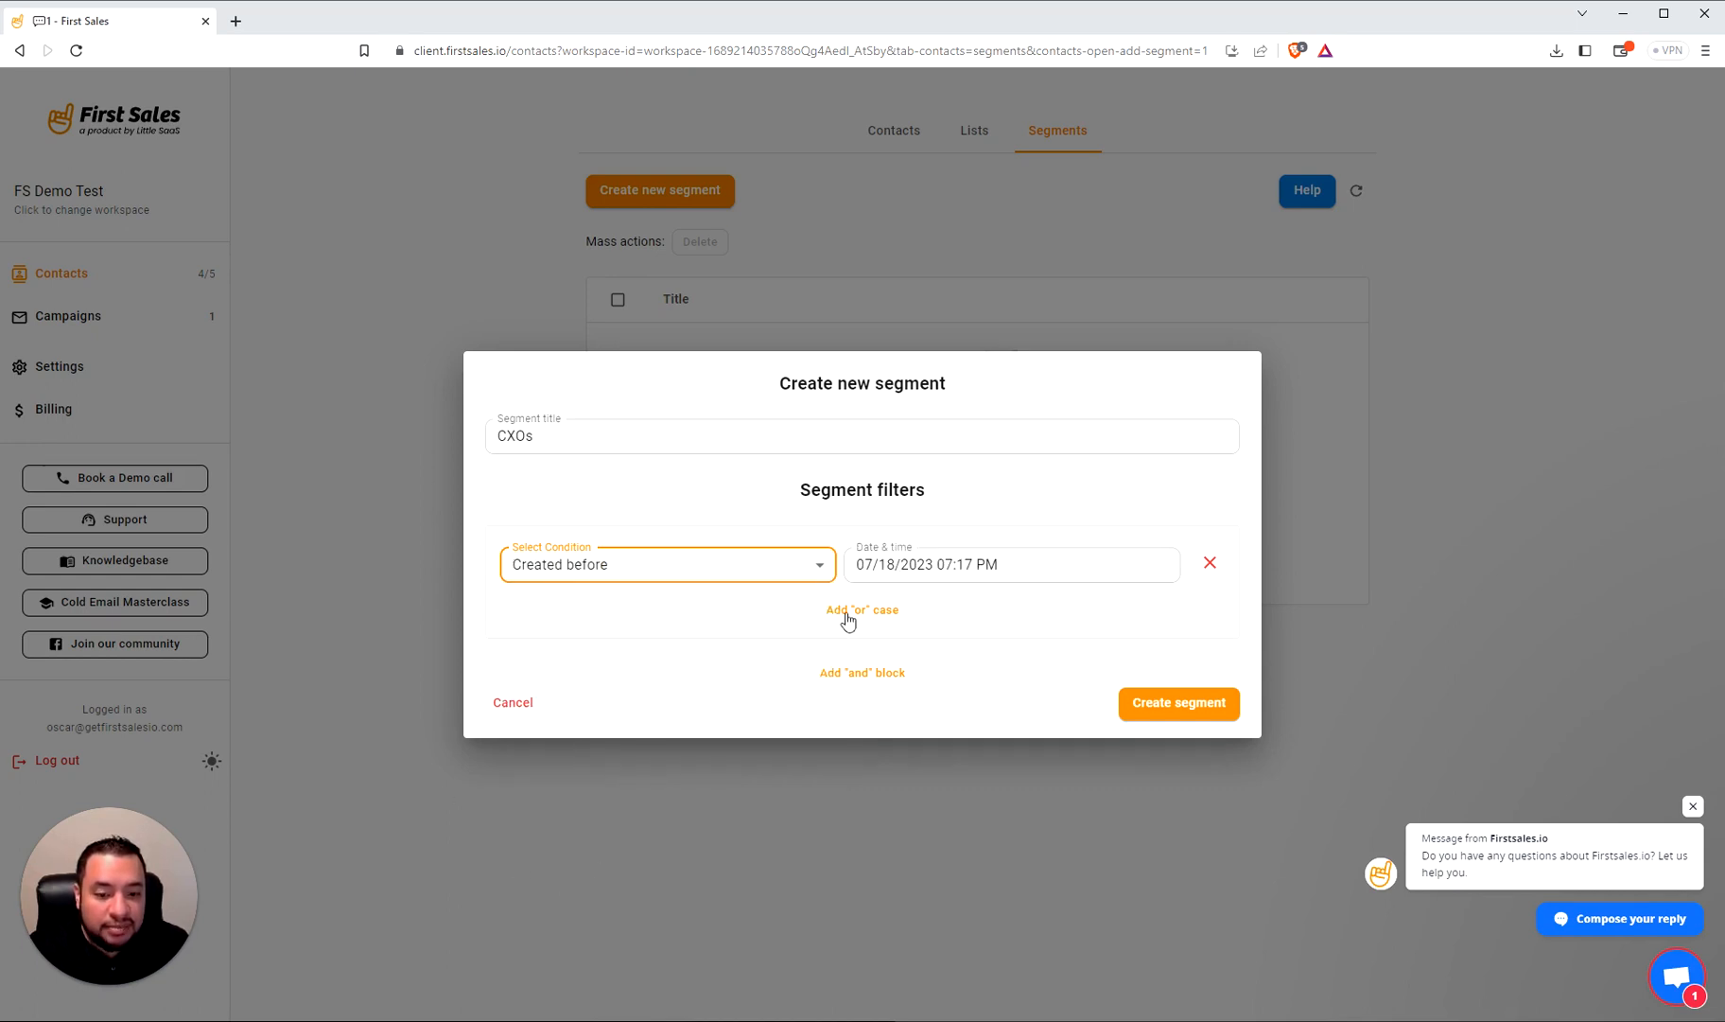
left_click(579, 570)
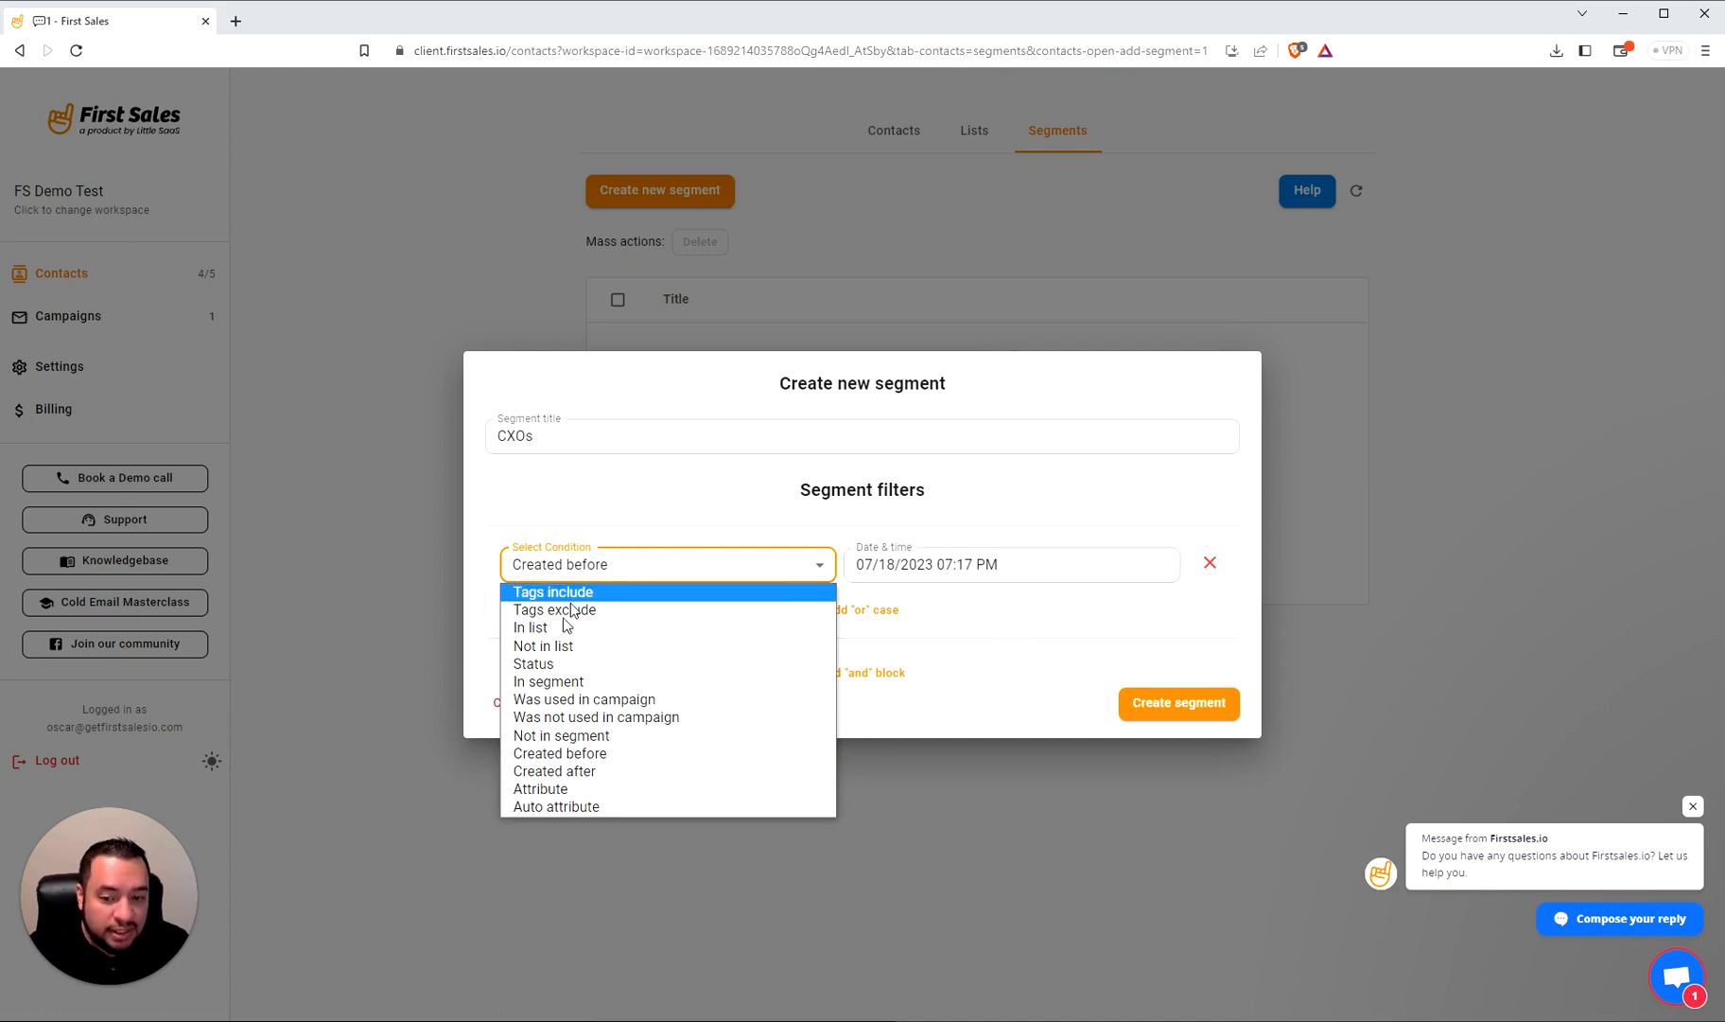
left_click(627, 772)
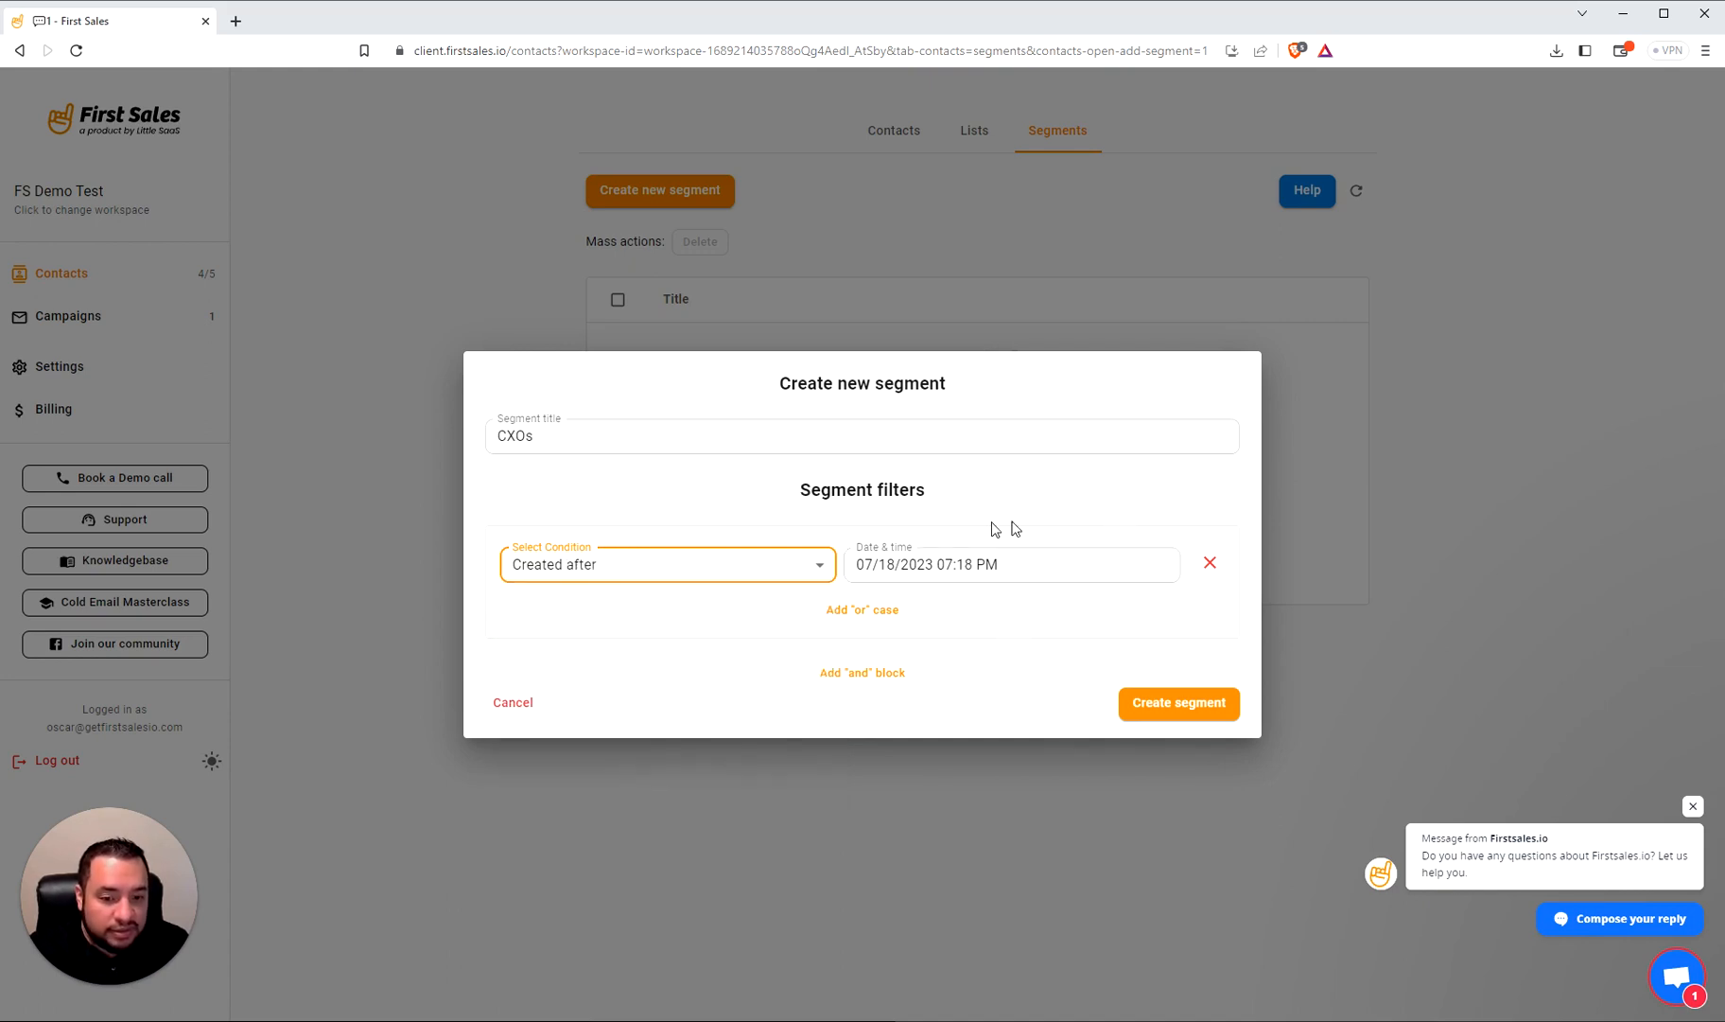
Change the filter condition to Attribute and review the contact attributes it offers
left_click(714, 562)
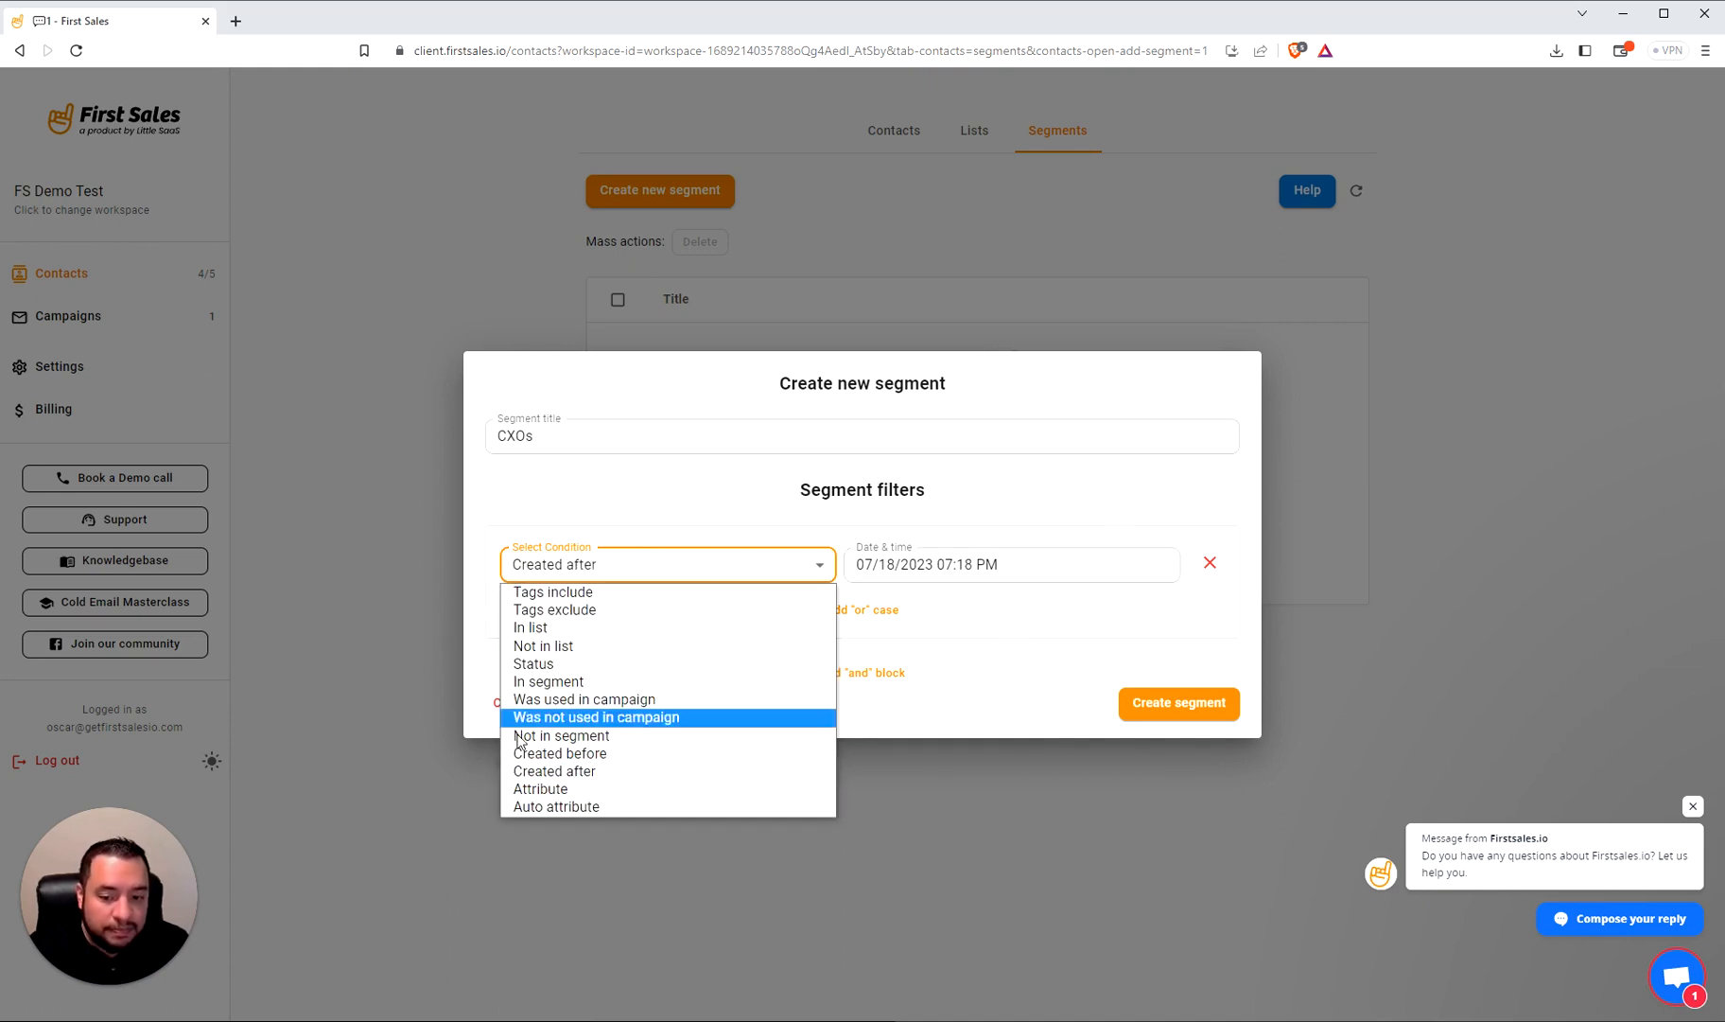
left_click(608, 794)
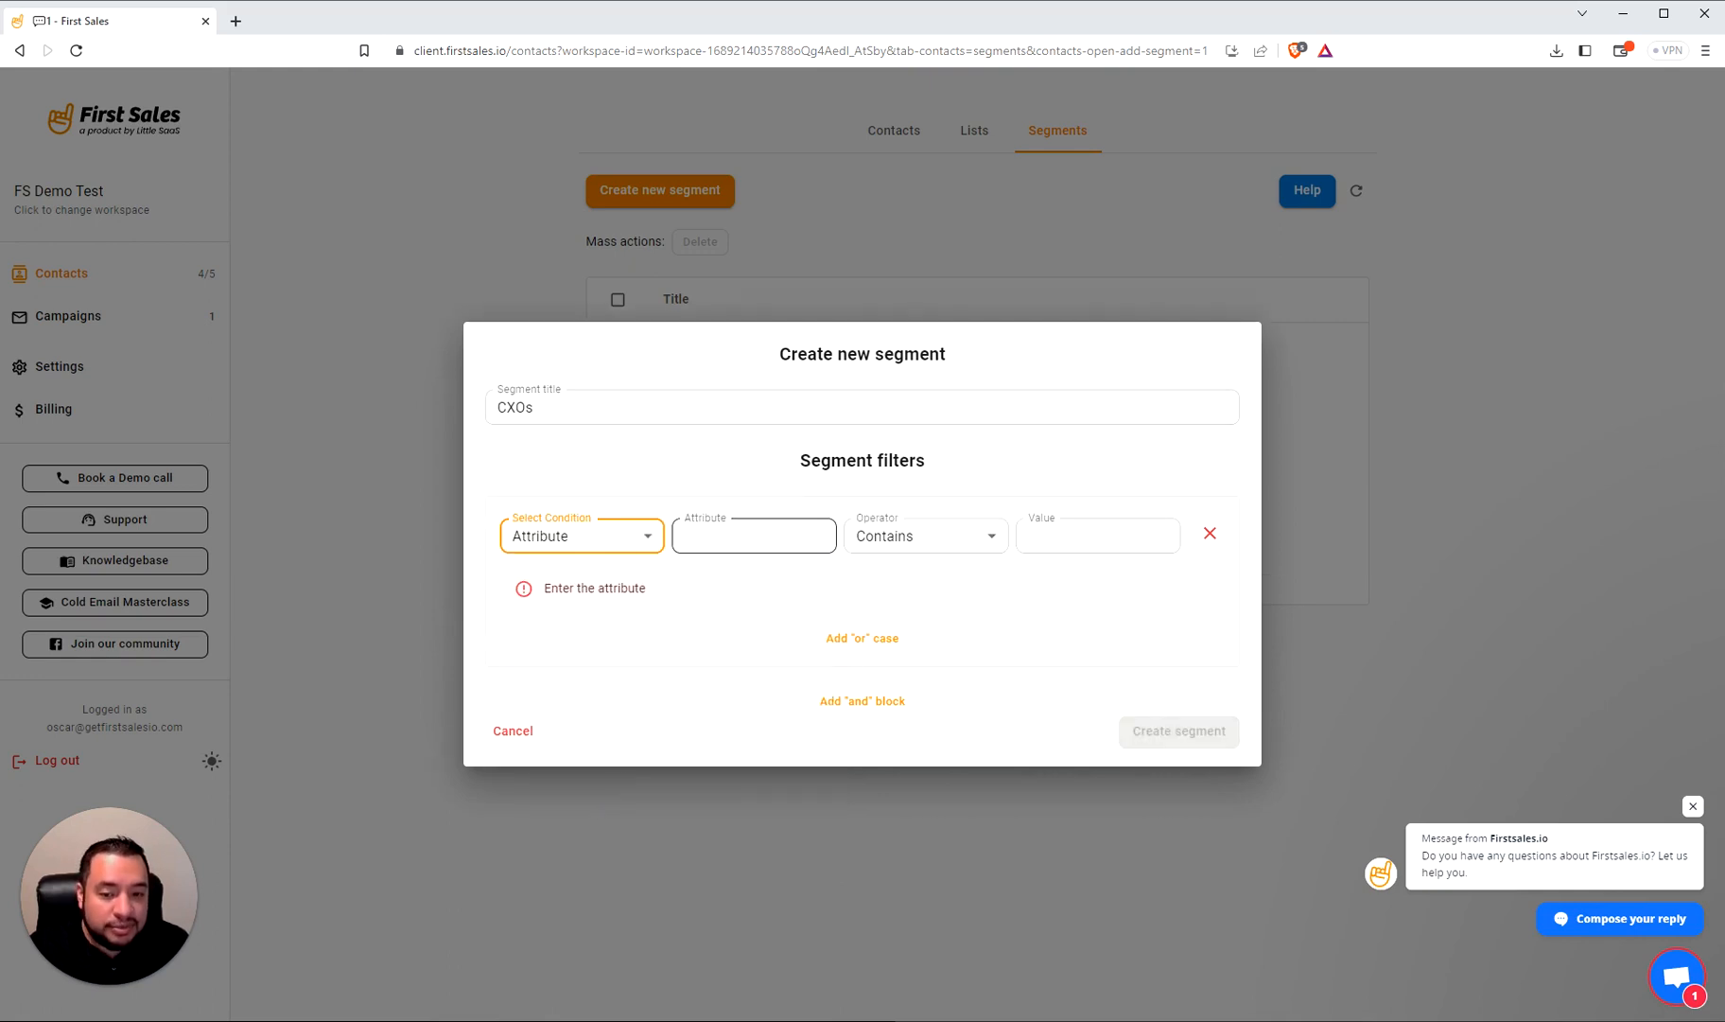
left_click(742, 537)
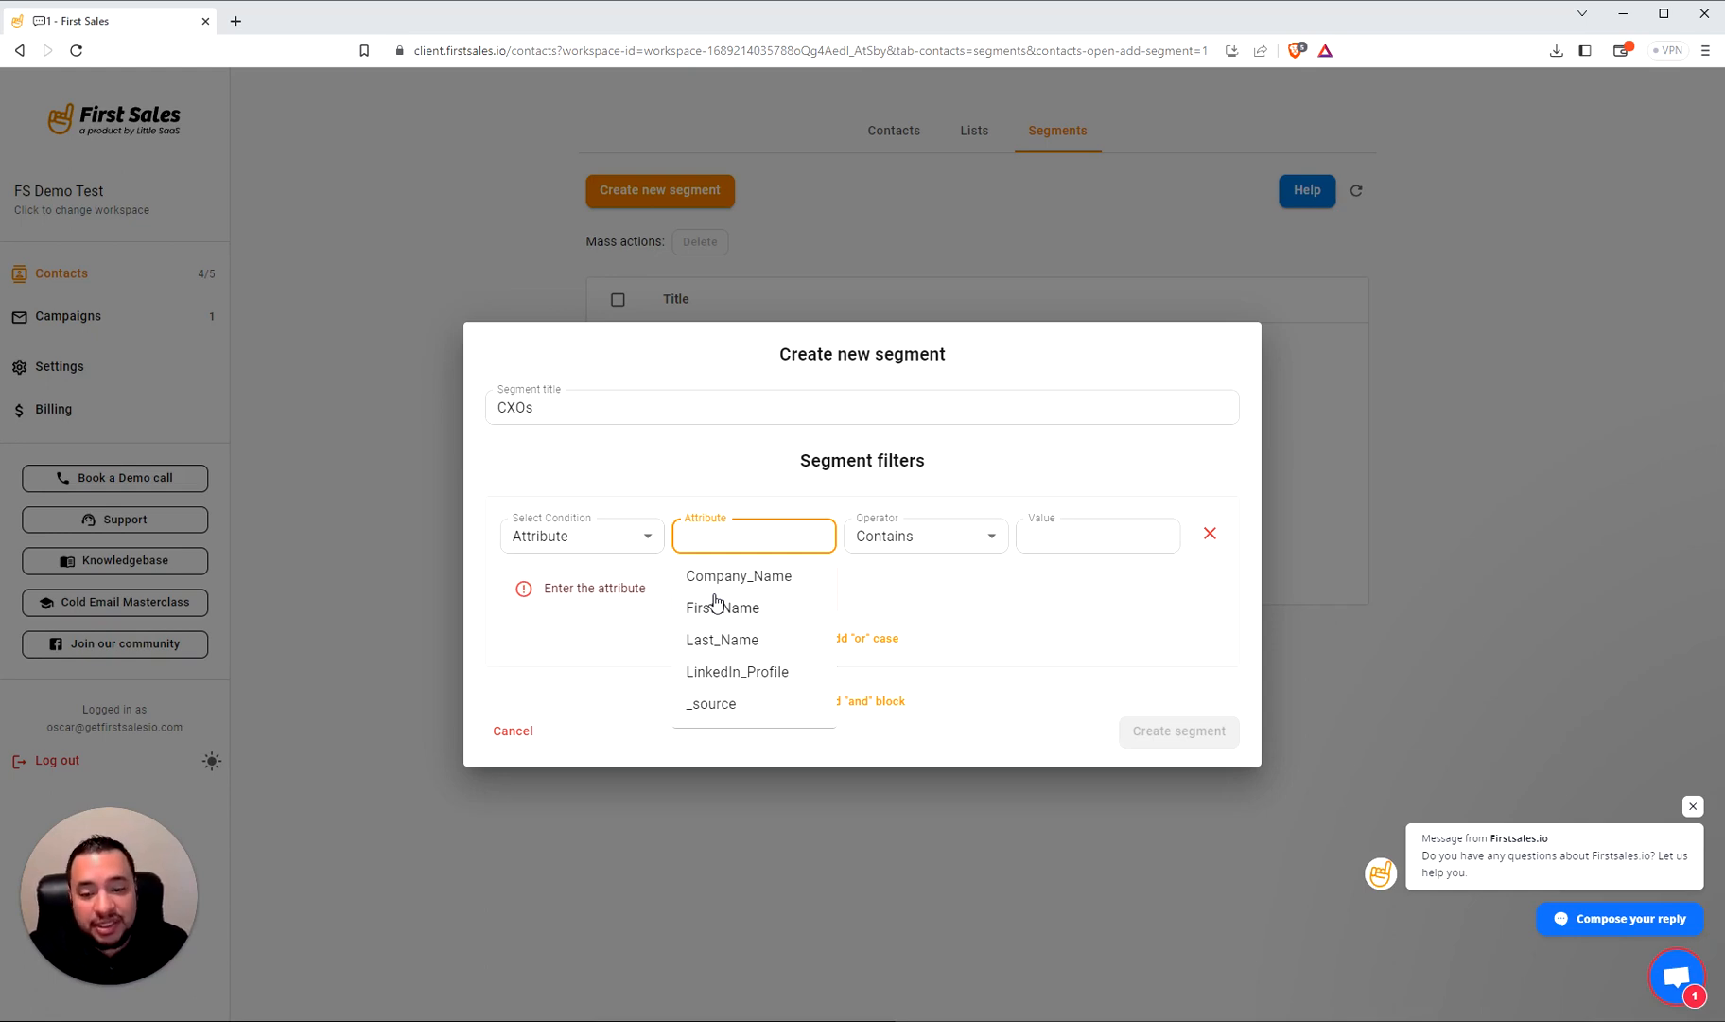
left_click(558, 655)
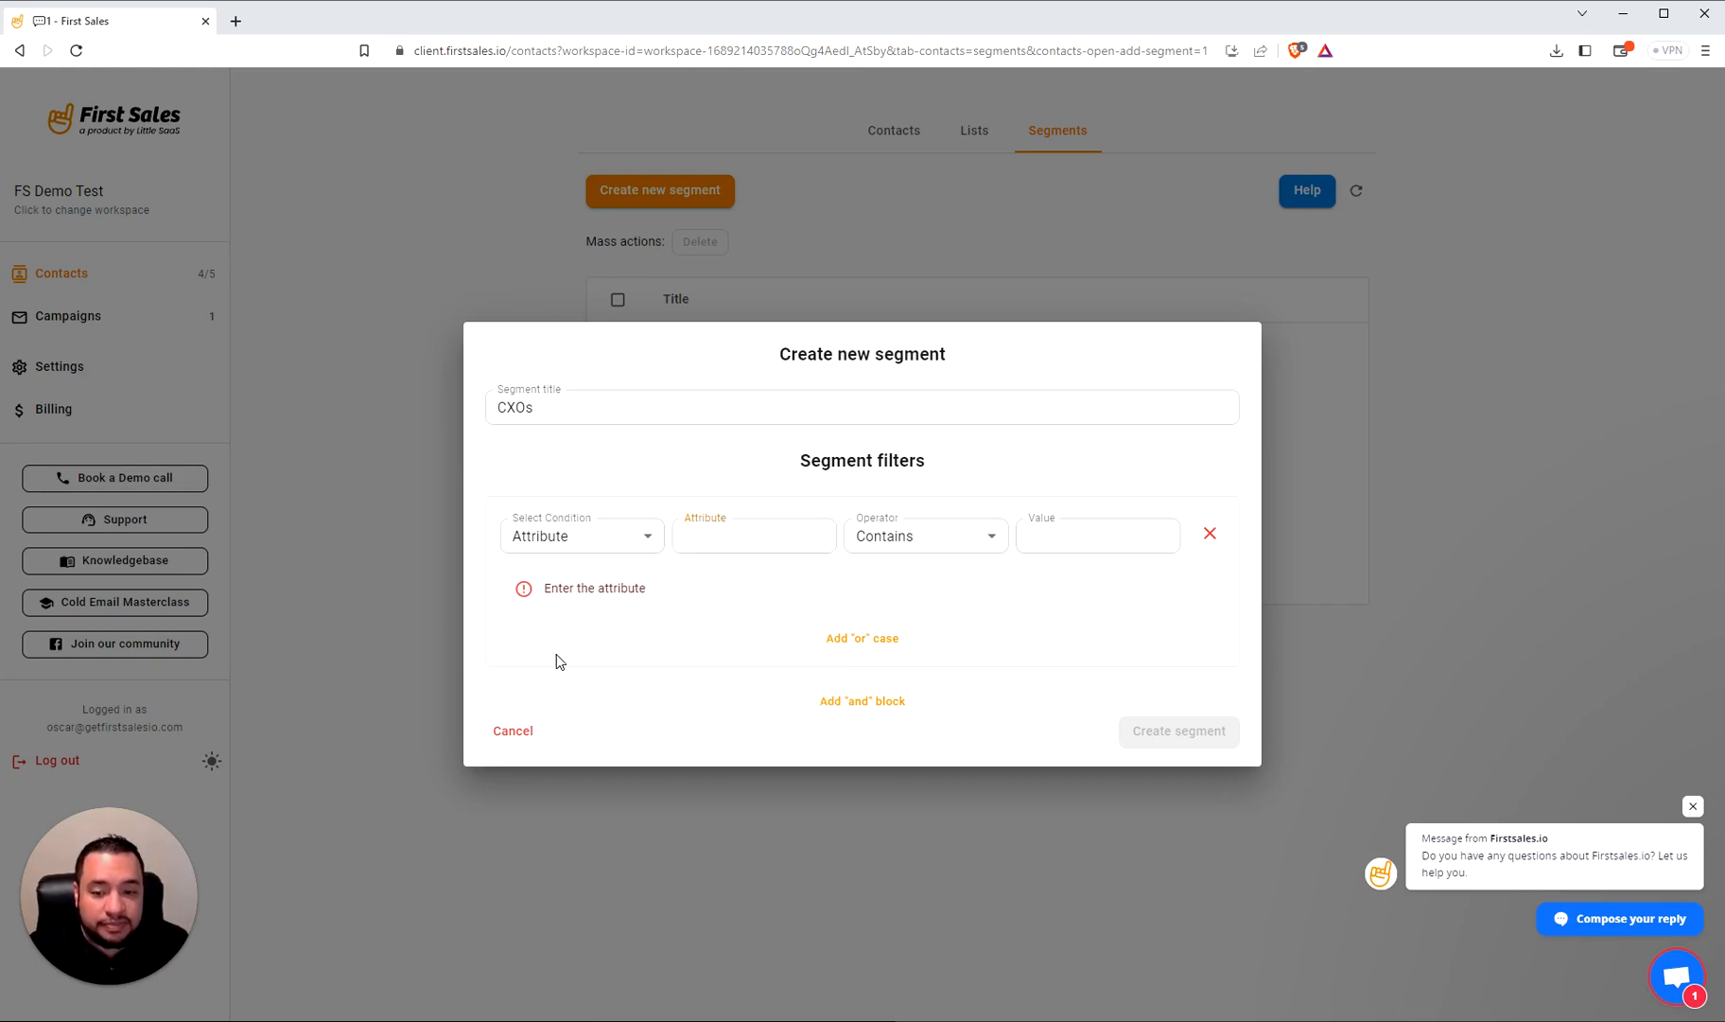
Change the filter condition to Auto attribute and review the selectable auto attributes
left_click(605, 548)
left_click(580, 774)
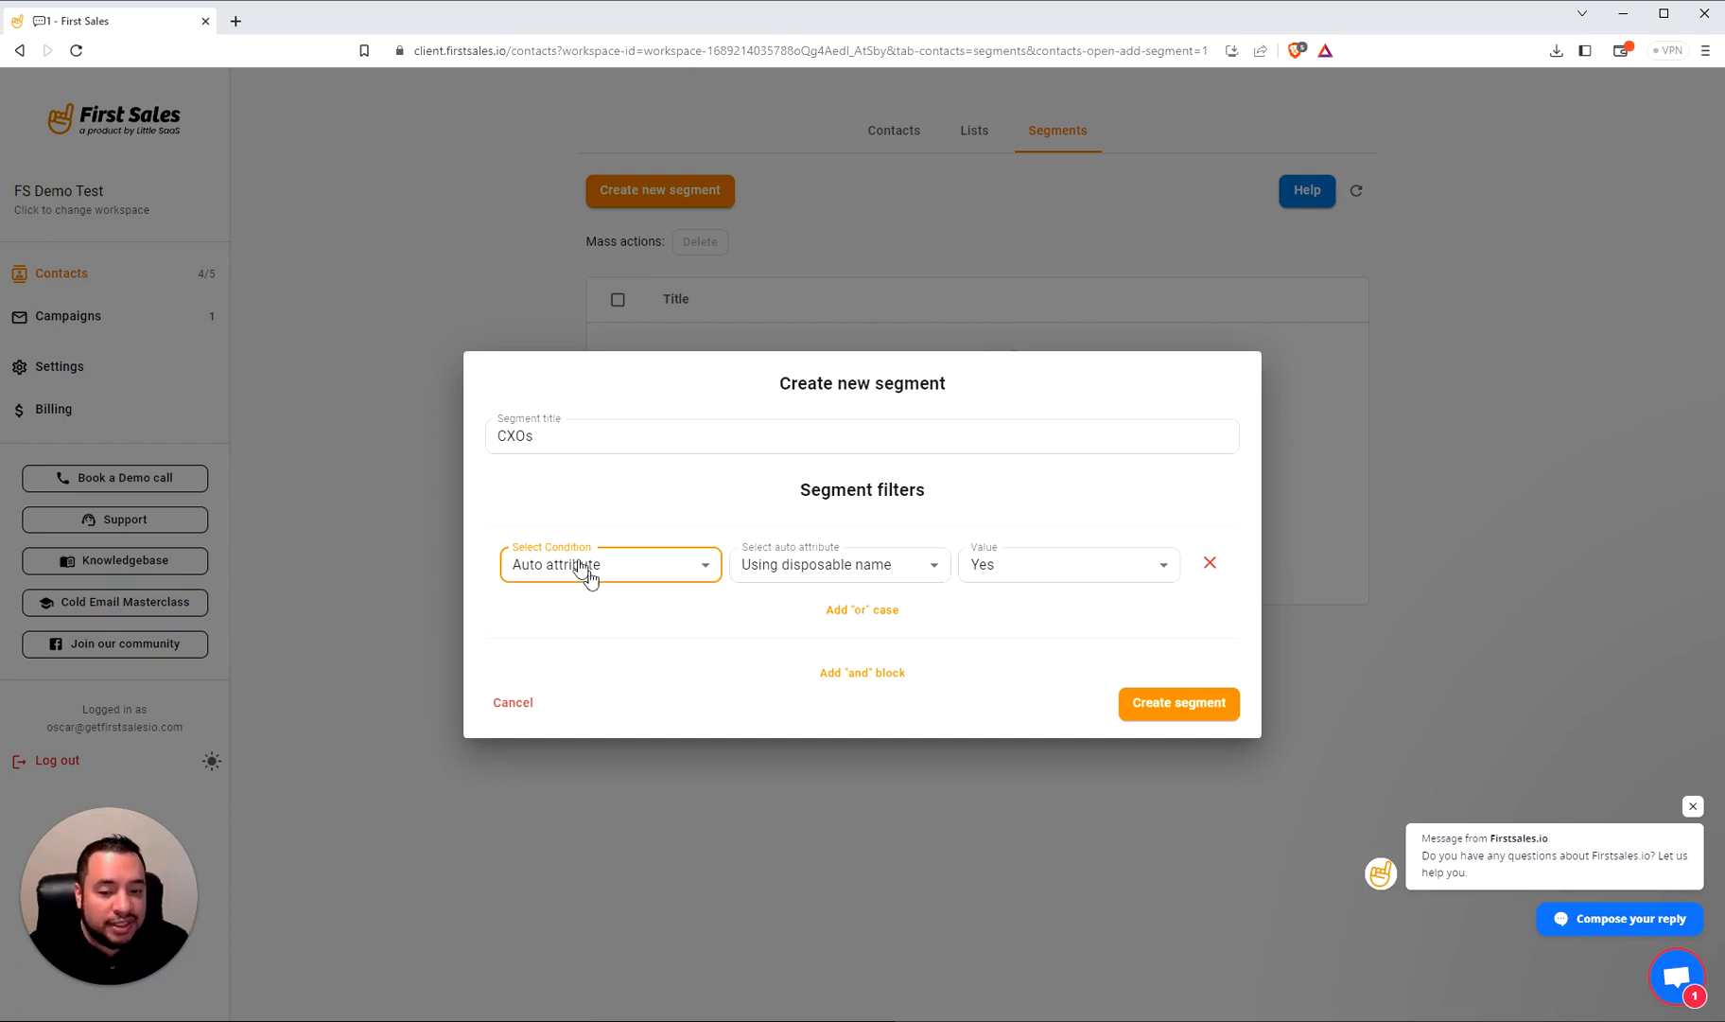
left_click(771, 576)
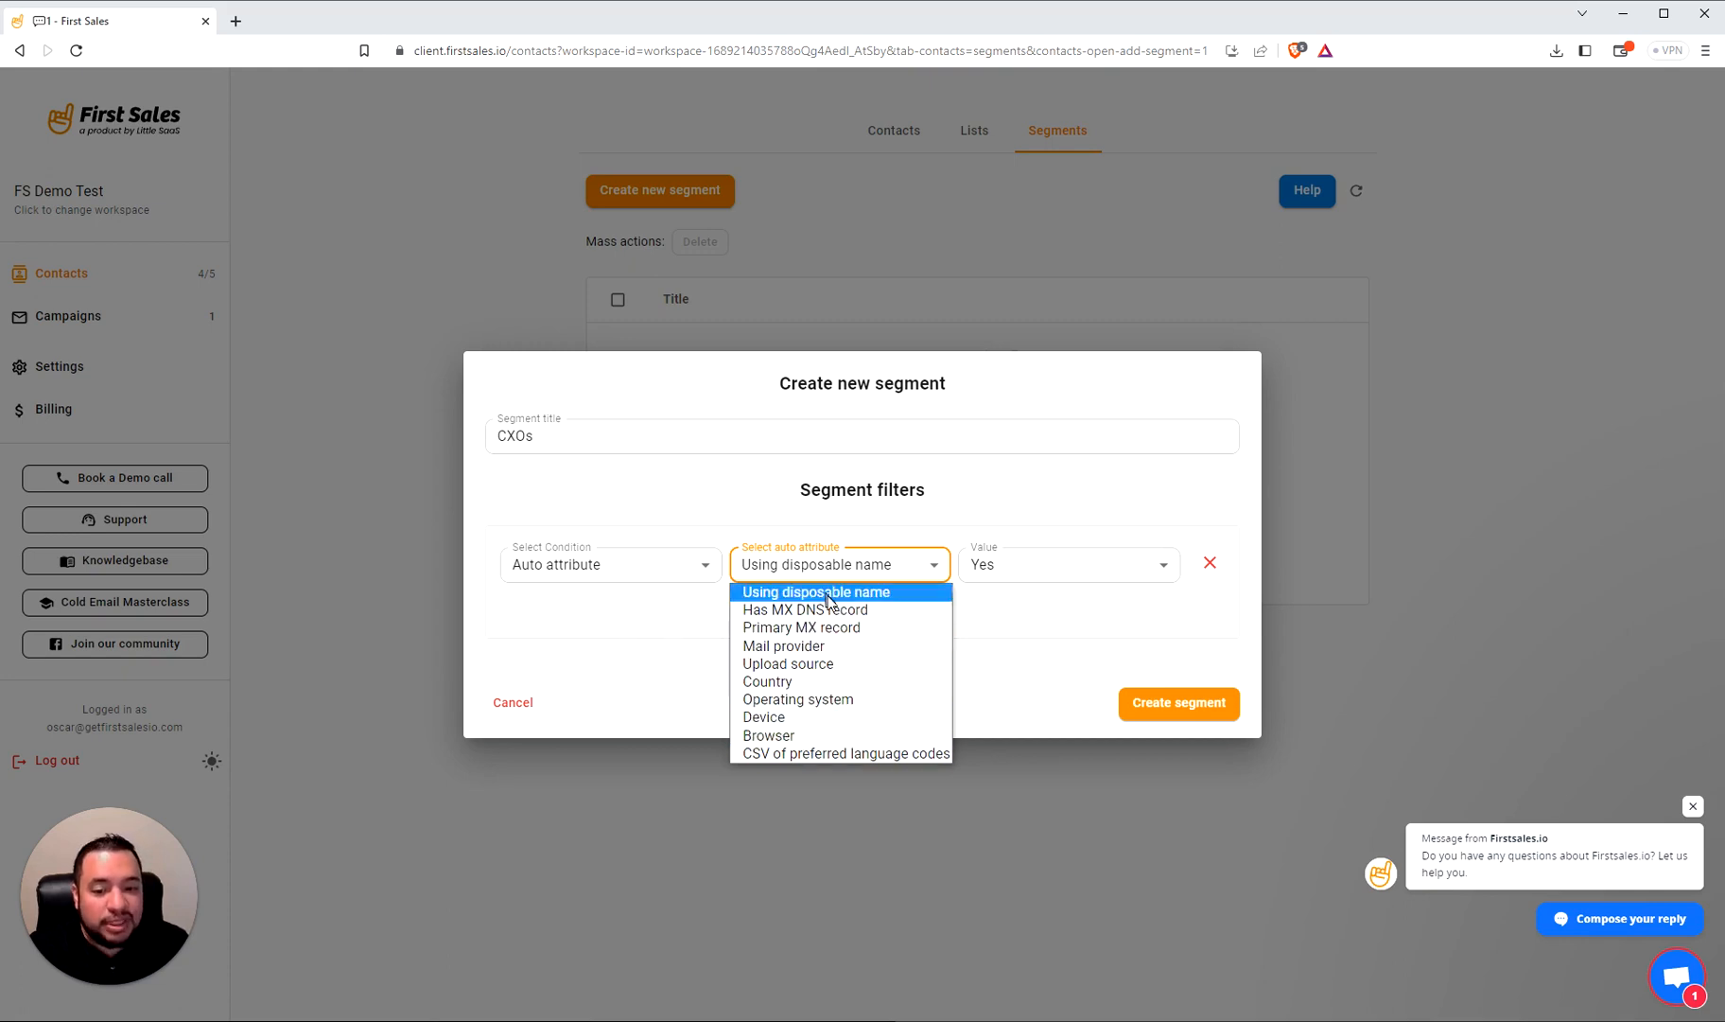
left_click(635, 617)
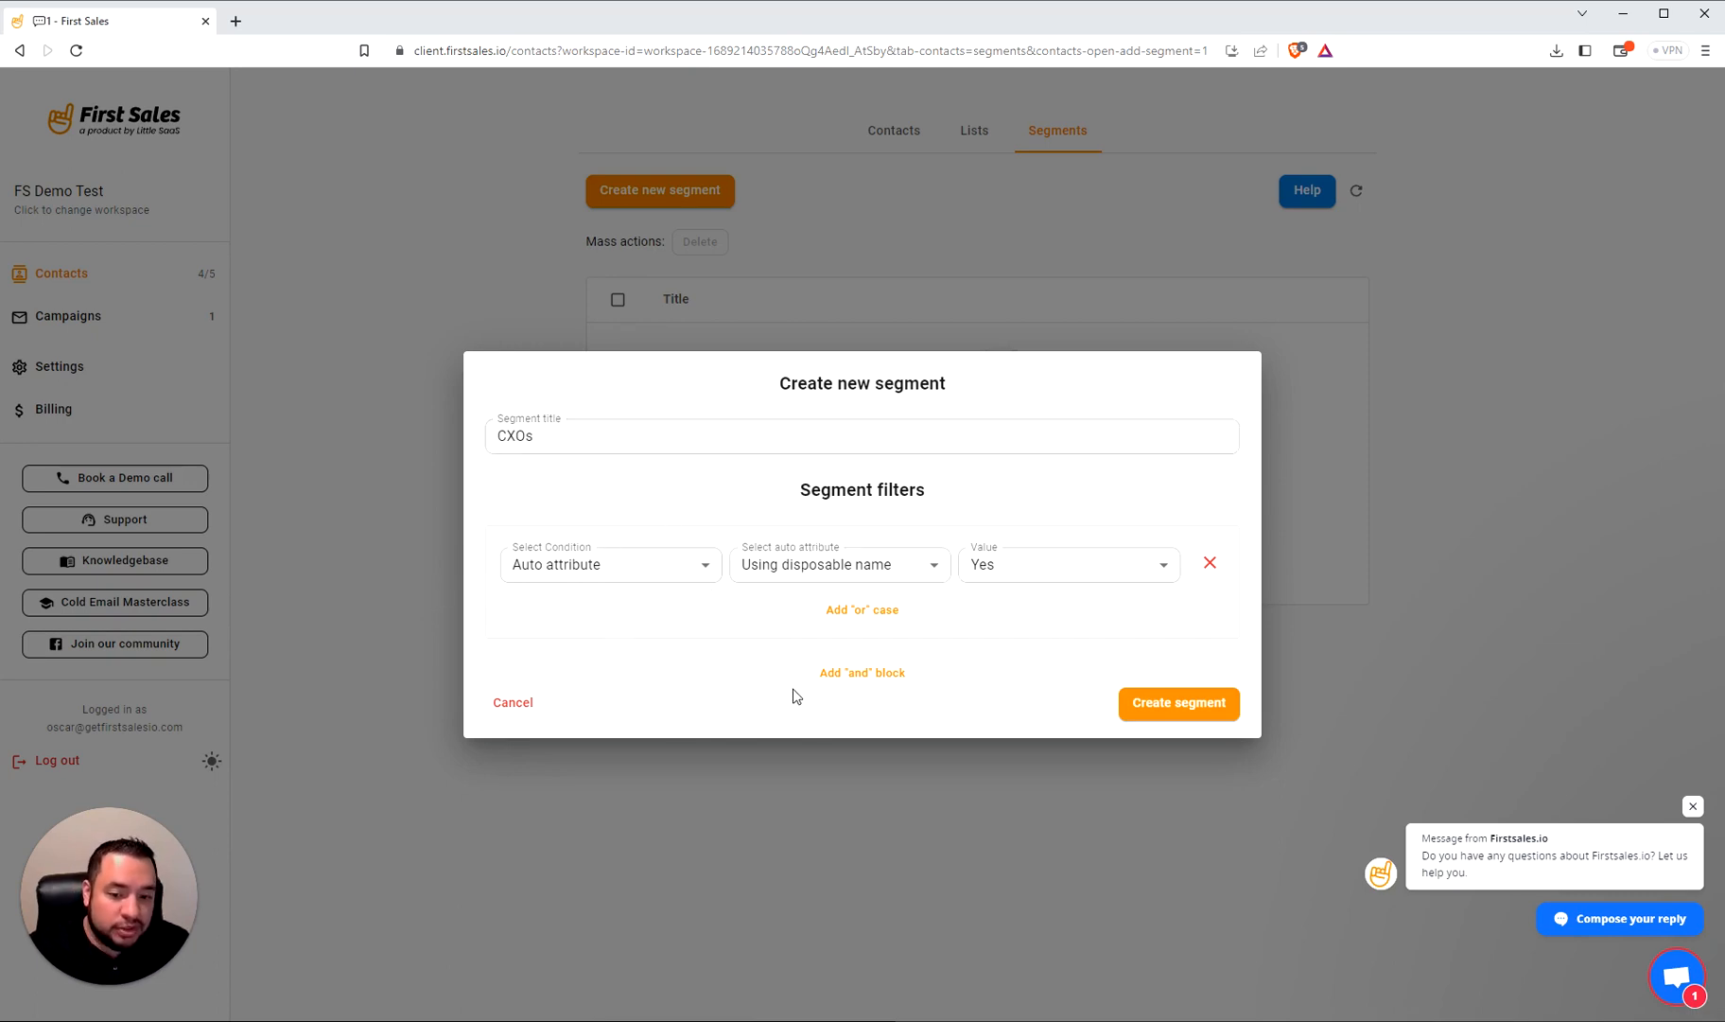
Set the first filter condition to Tags include with the tag CXO
left_click(593, 565)
left_click(575, 594)
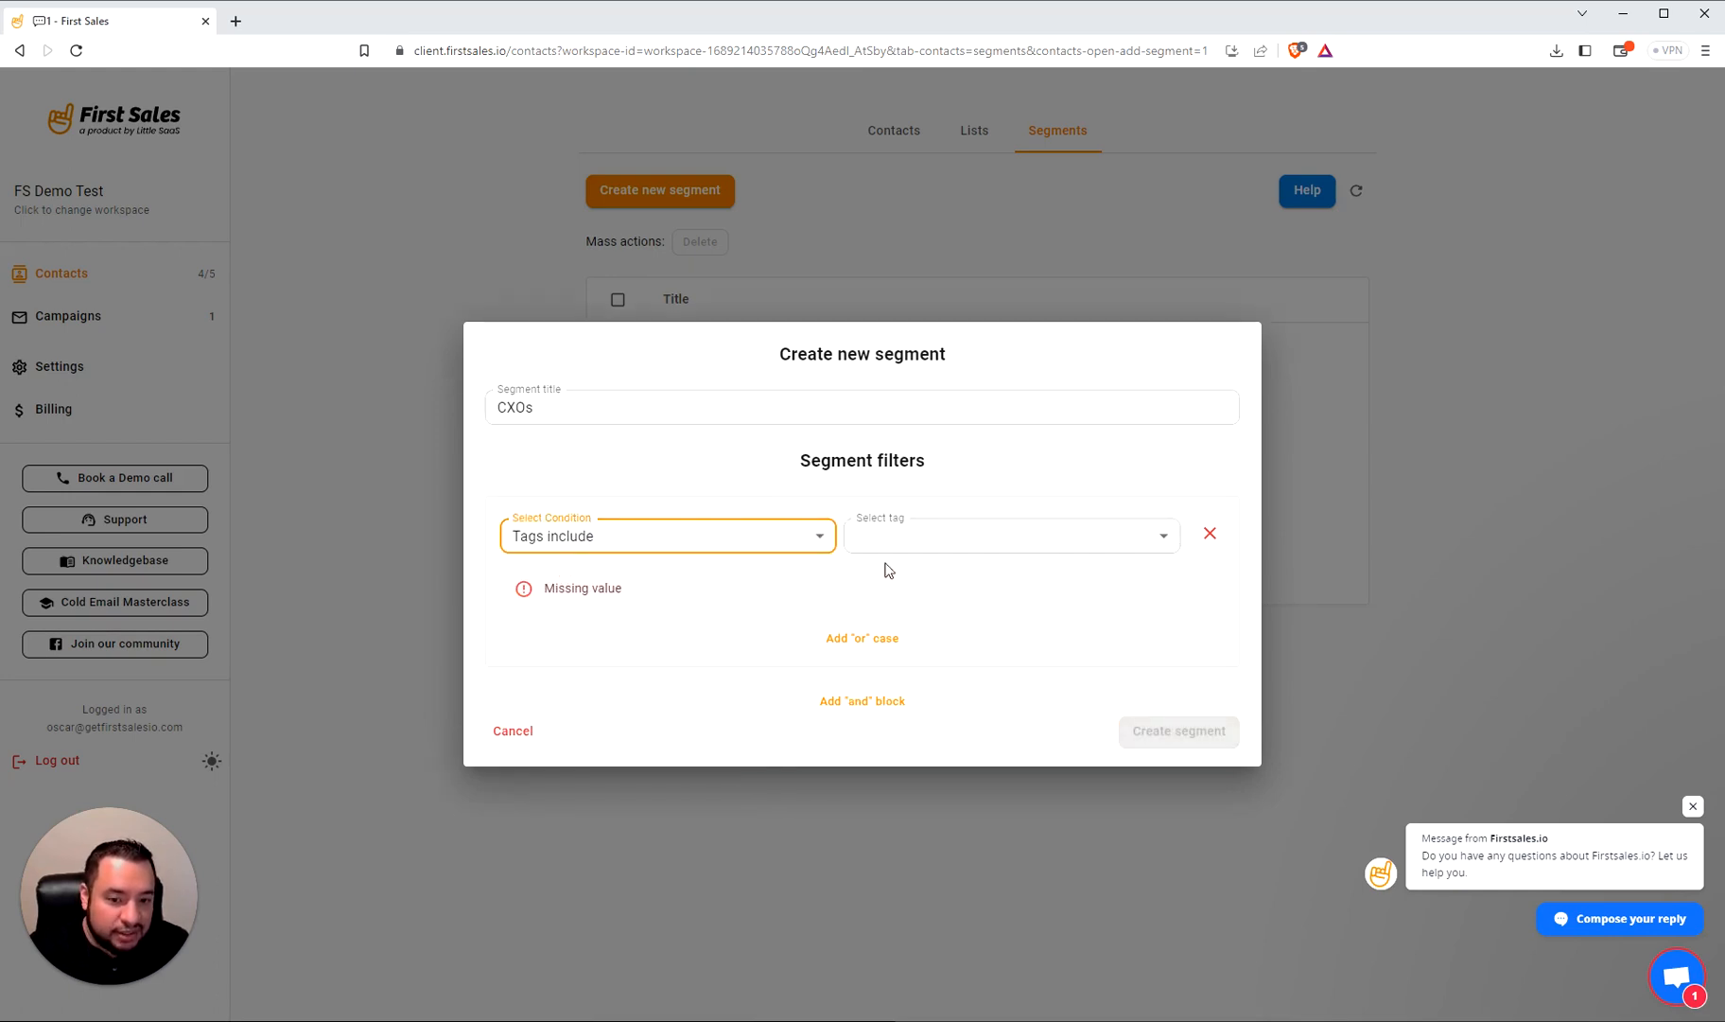
left_click(975, 549)
left_click(912, 583)
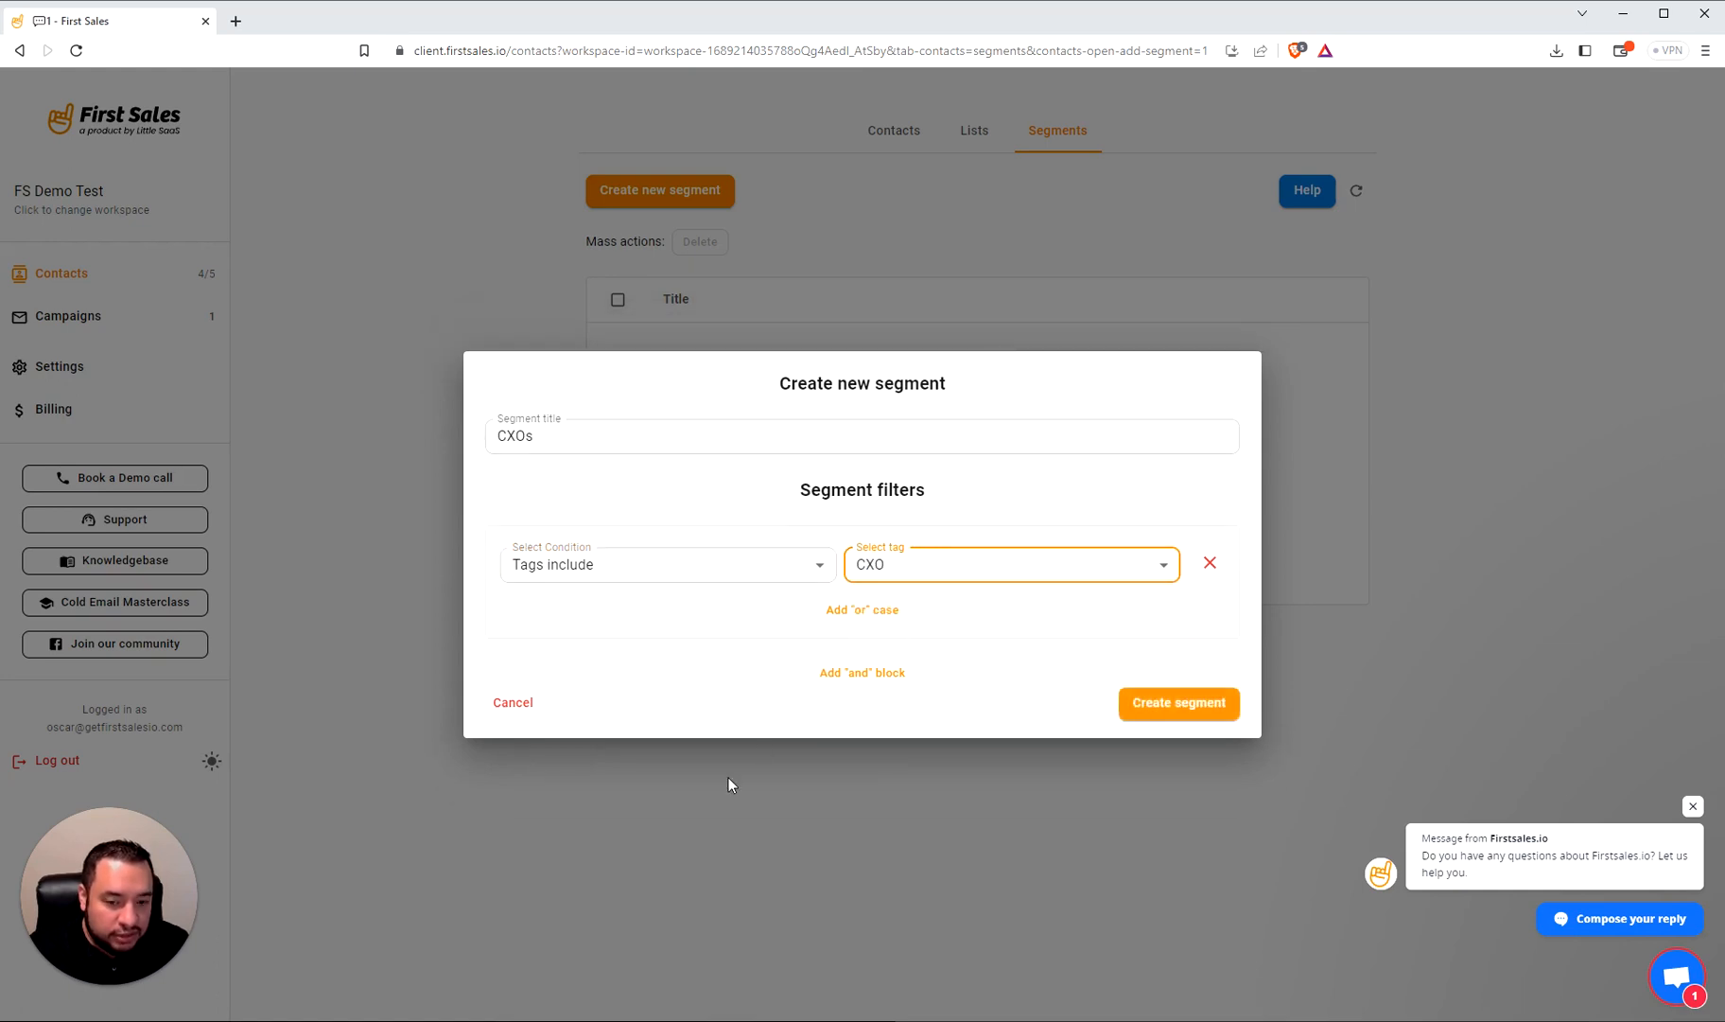
Extend the segment title to "CXOs | US"
left_click(670, 645)
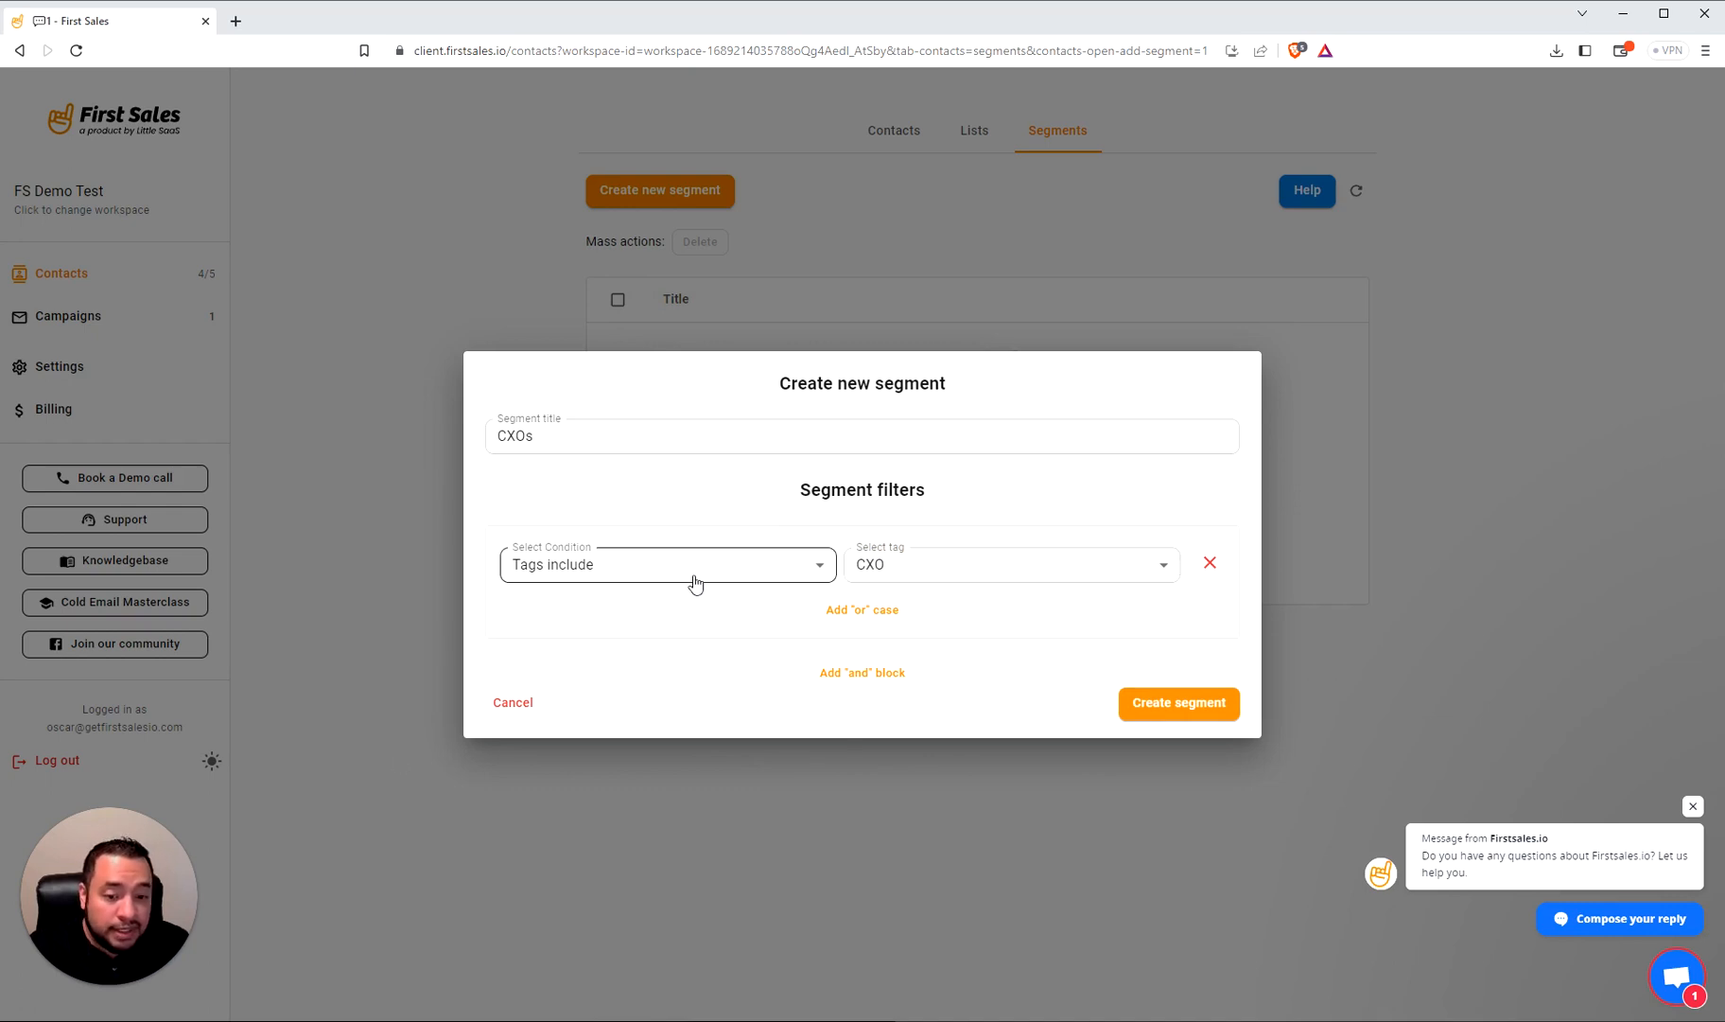
left_click(577, 437)
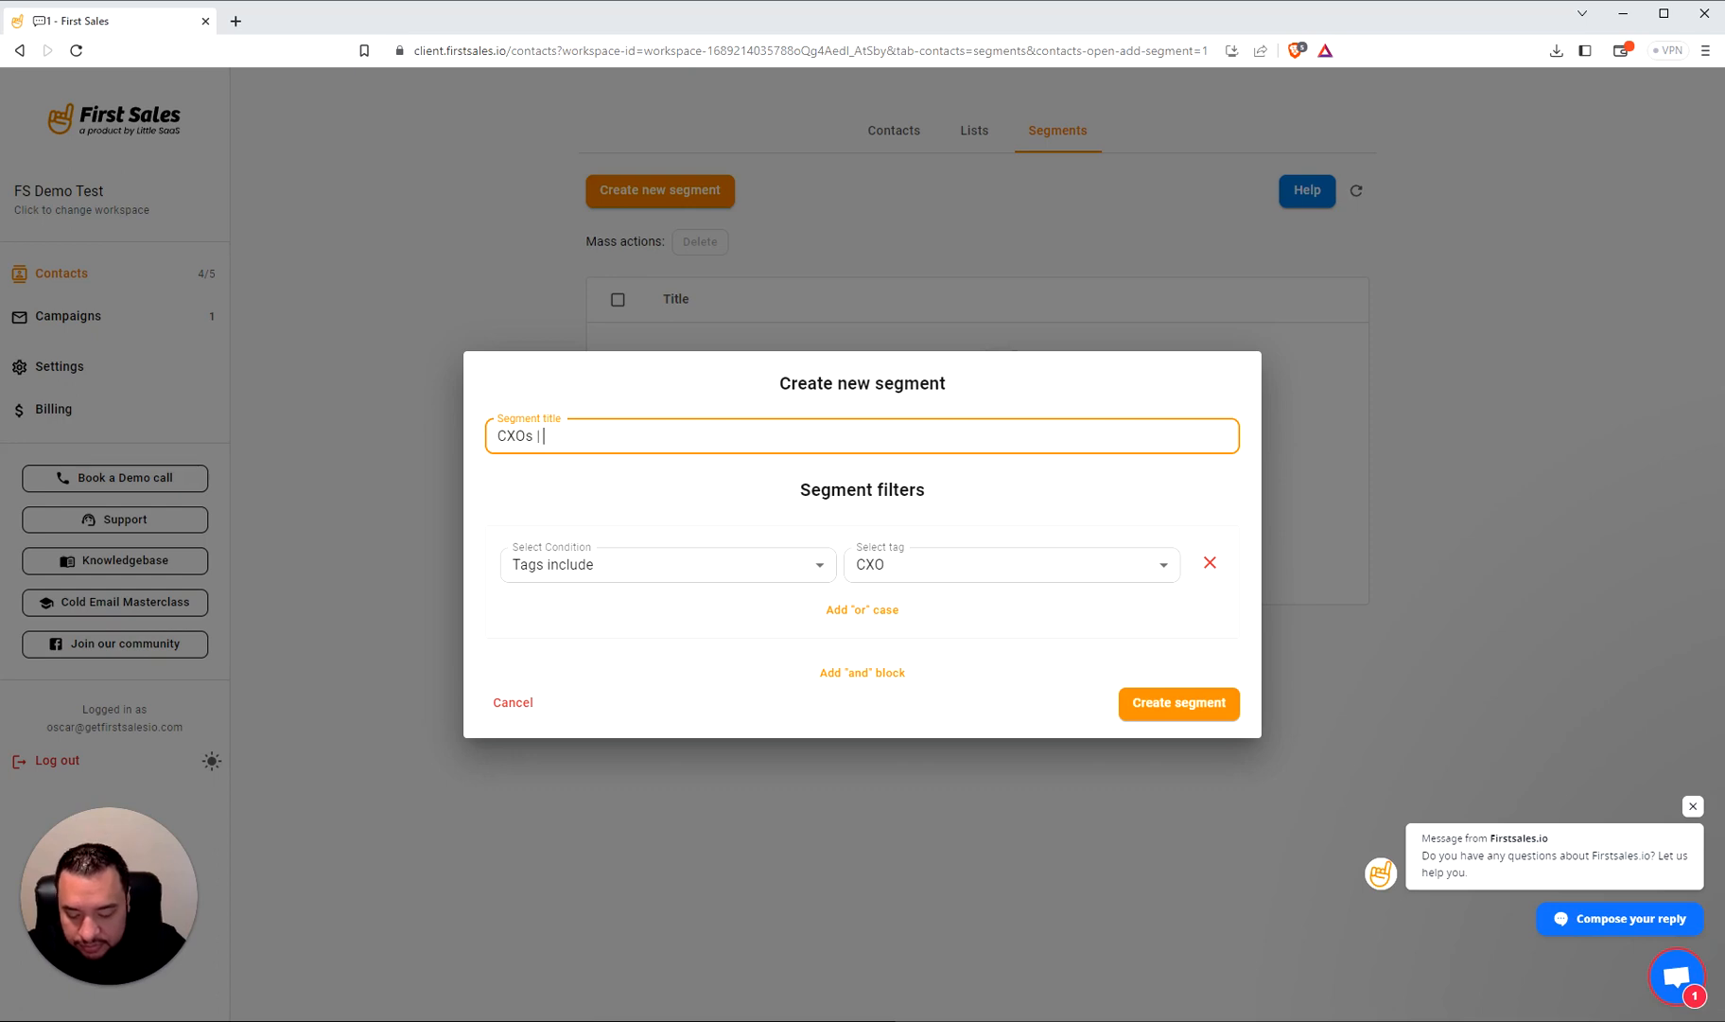
left_click(587, 618)
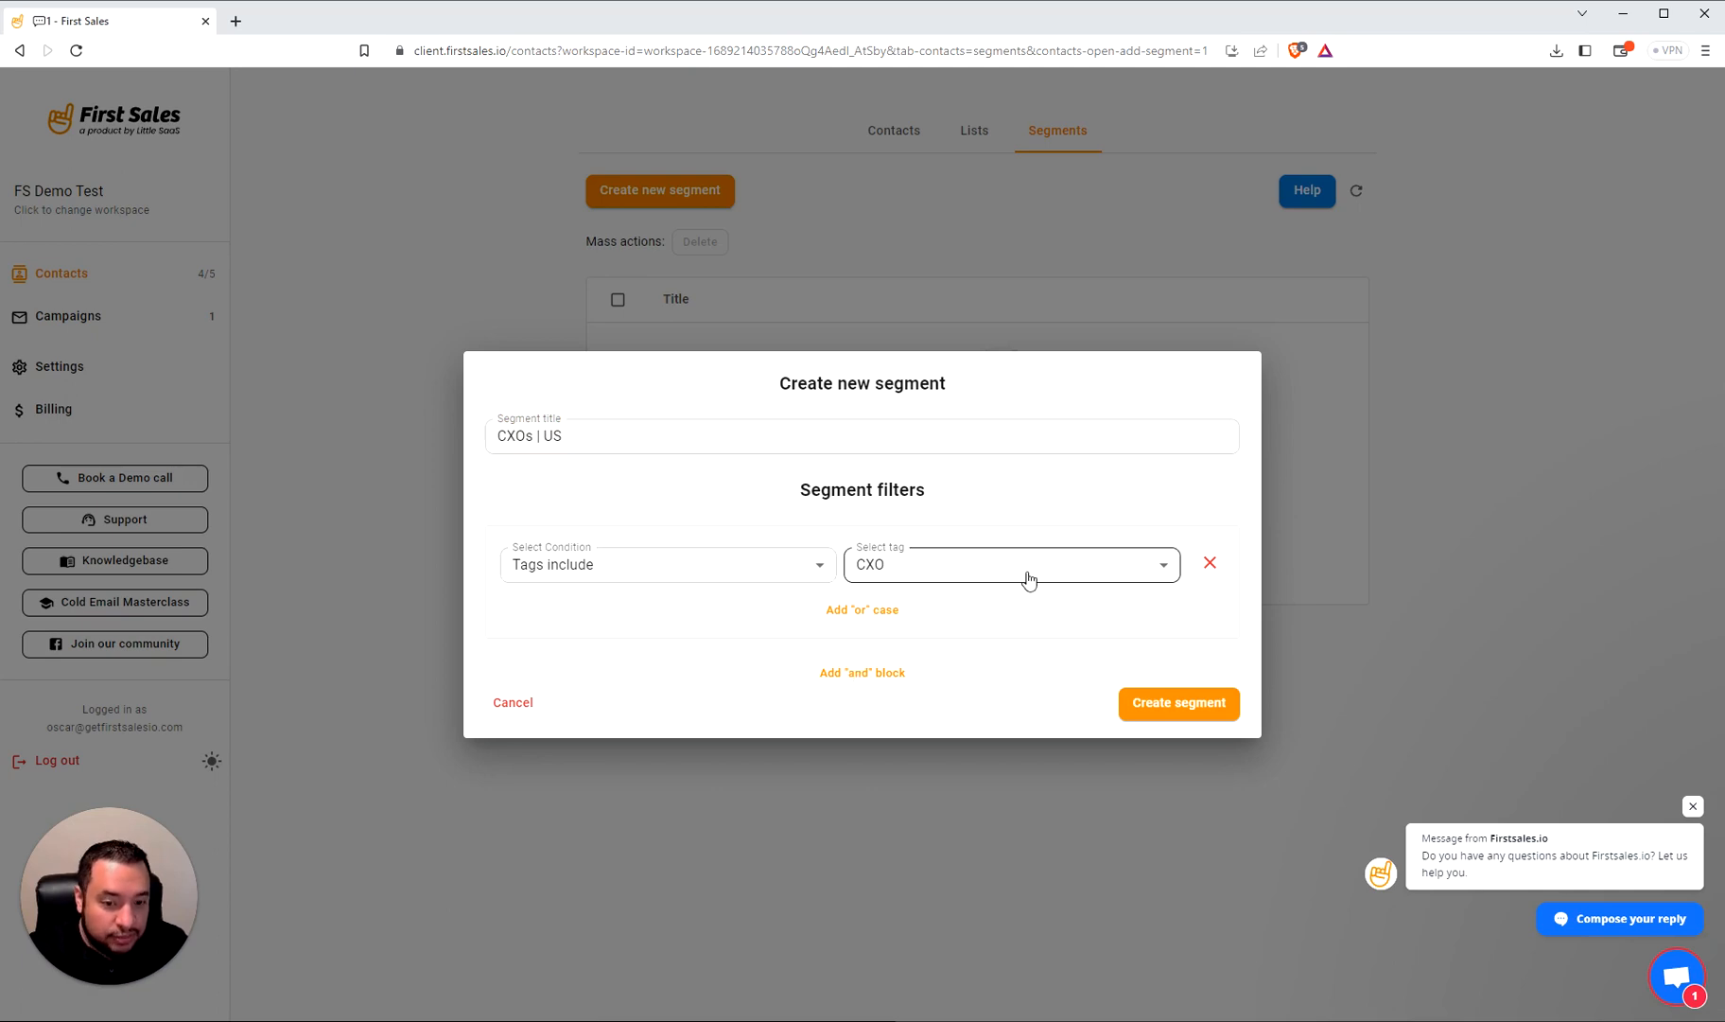
Add a second "and" filter block with the condition Tags include and the tag US
left_click(839, 672)
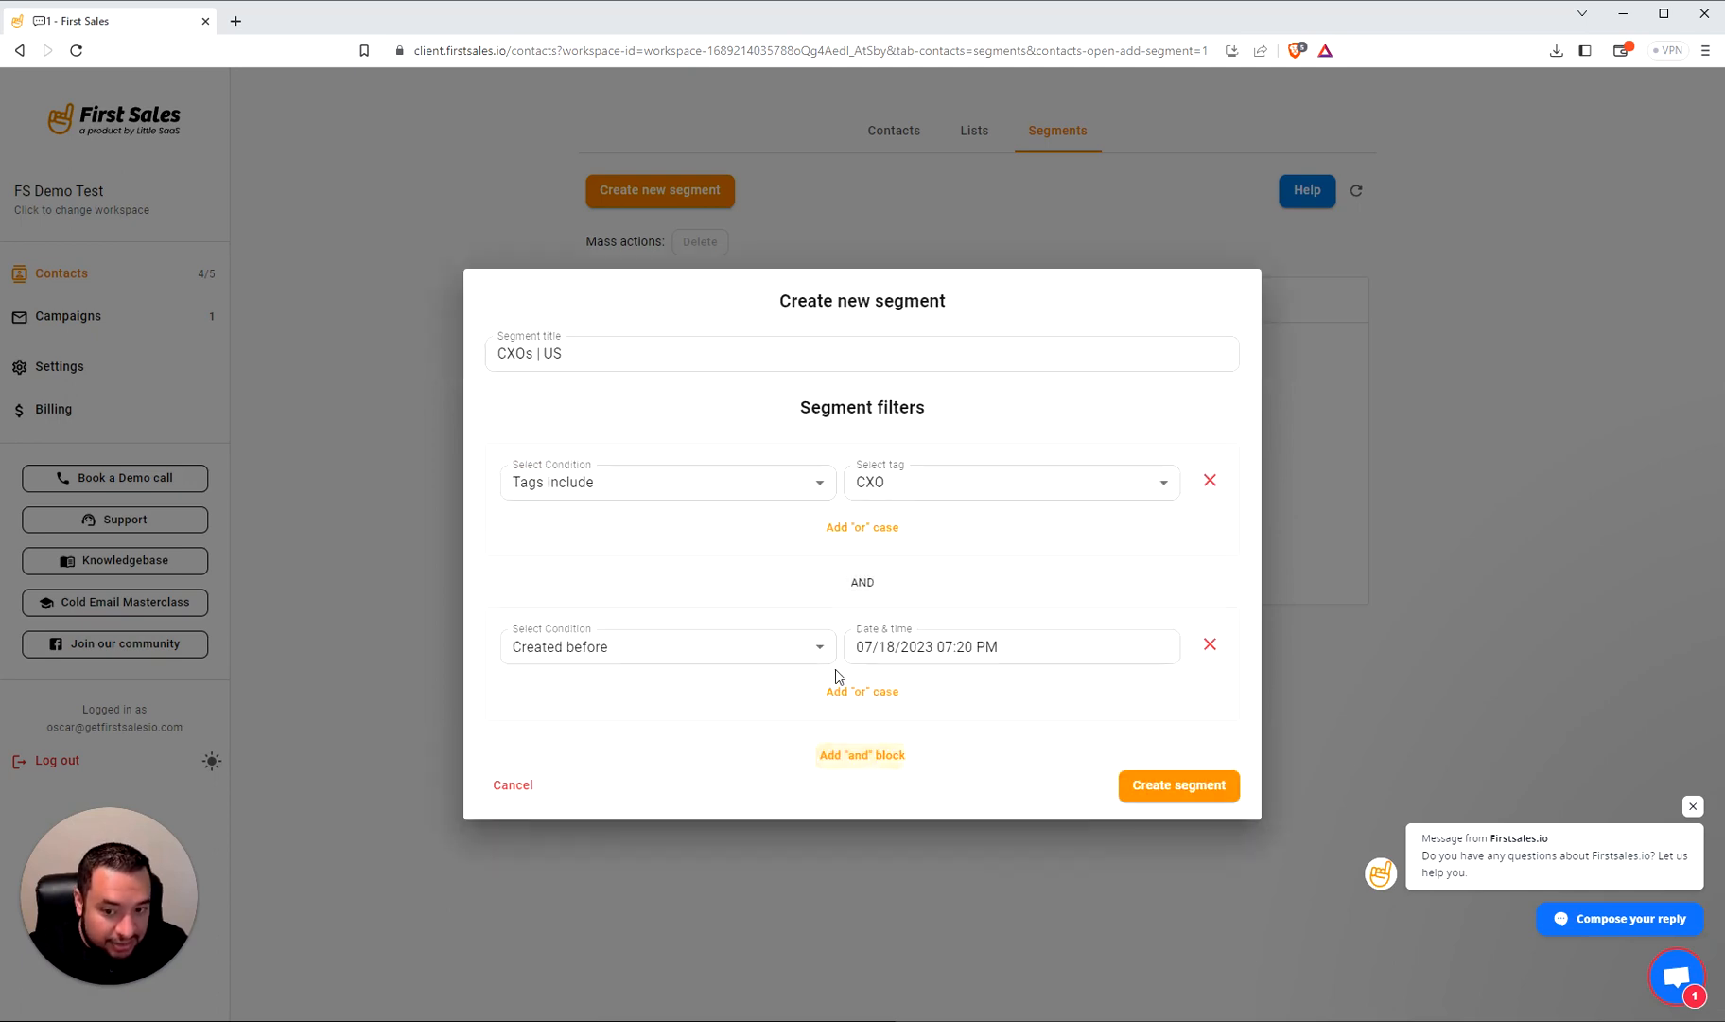
left_click(597, 647)
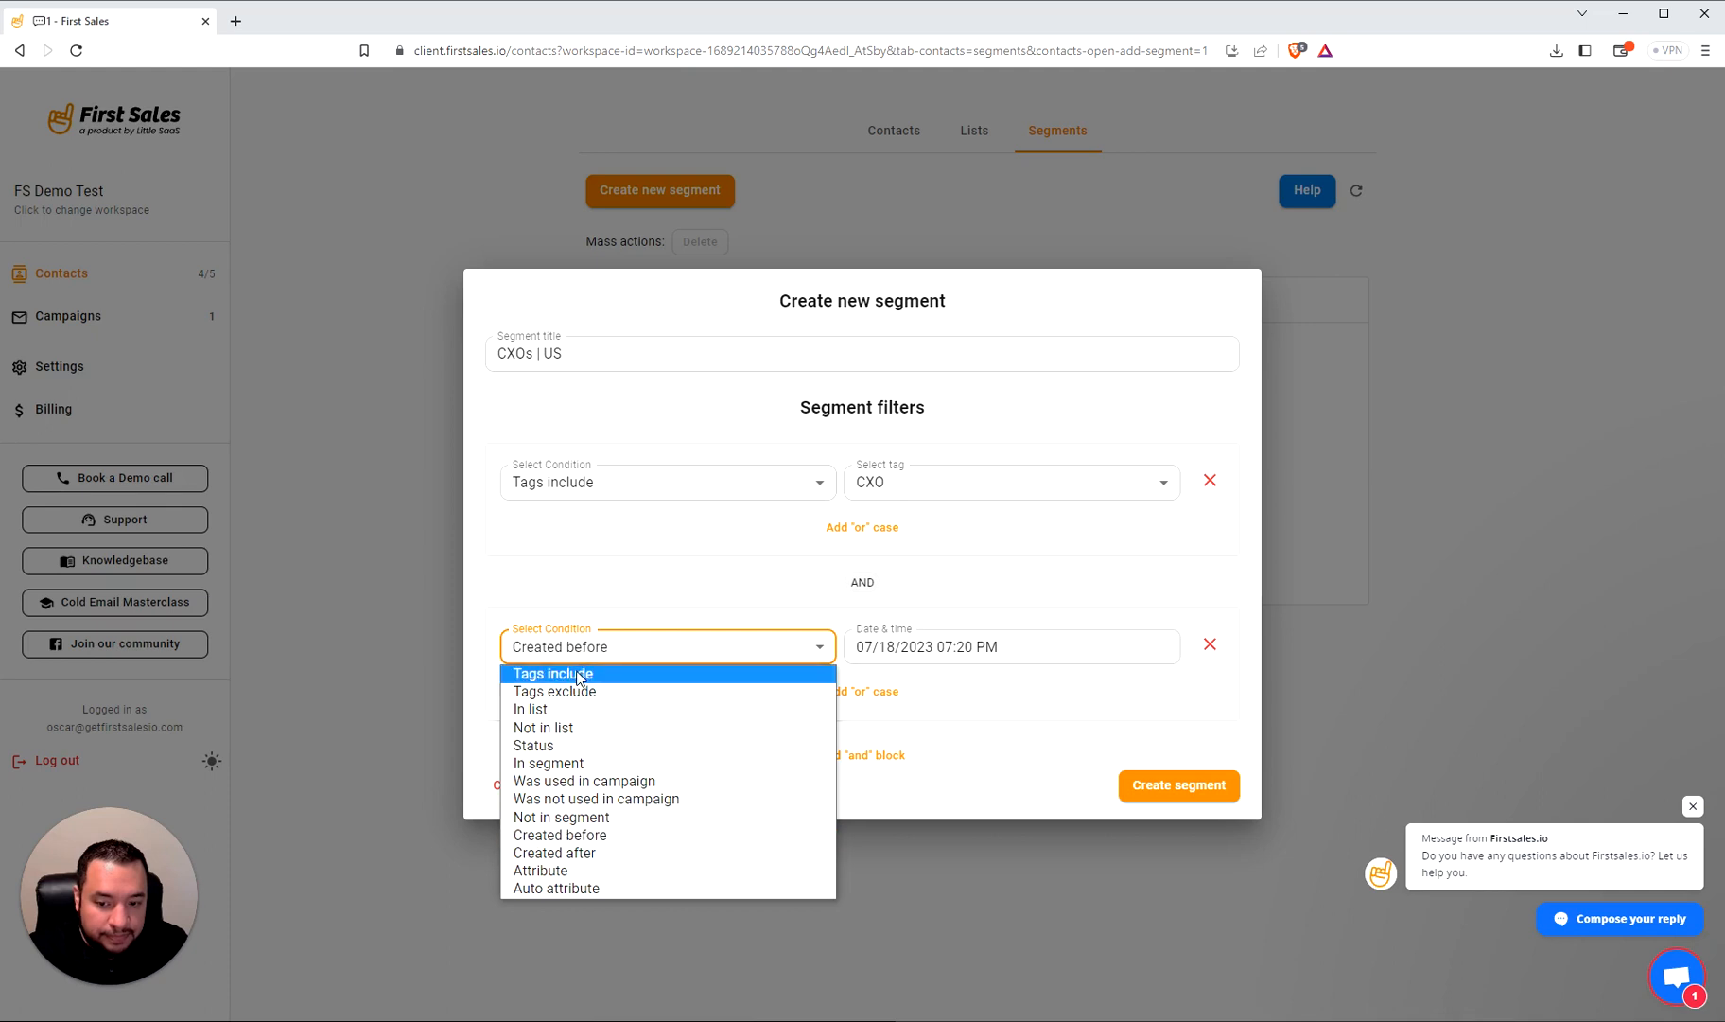
left_click(590, 670)
left_click(949, 632)
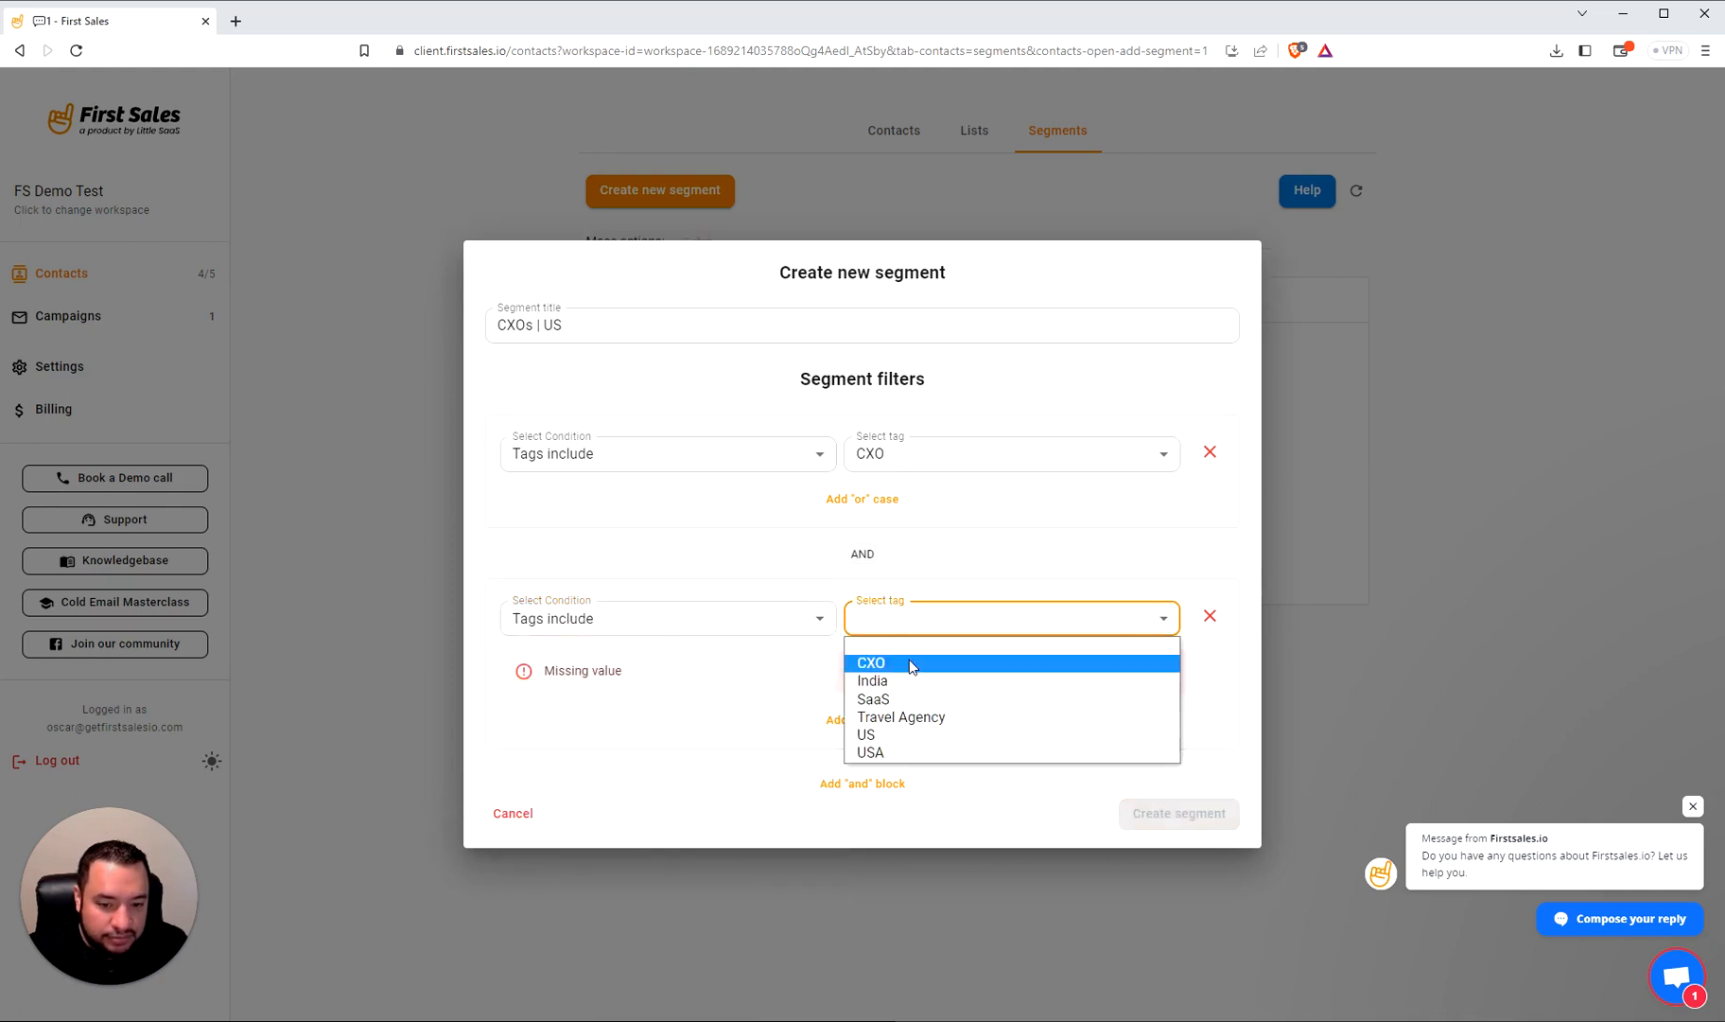
left_click(898, 734)
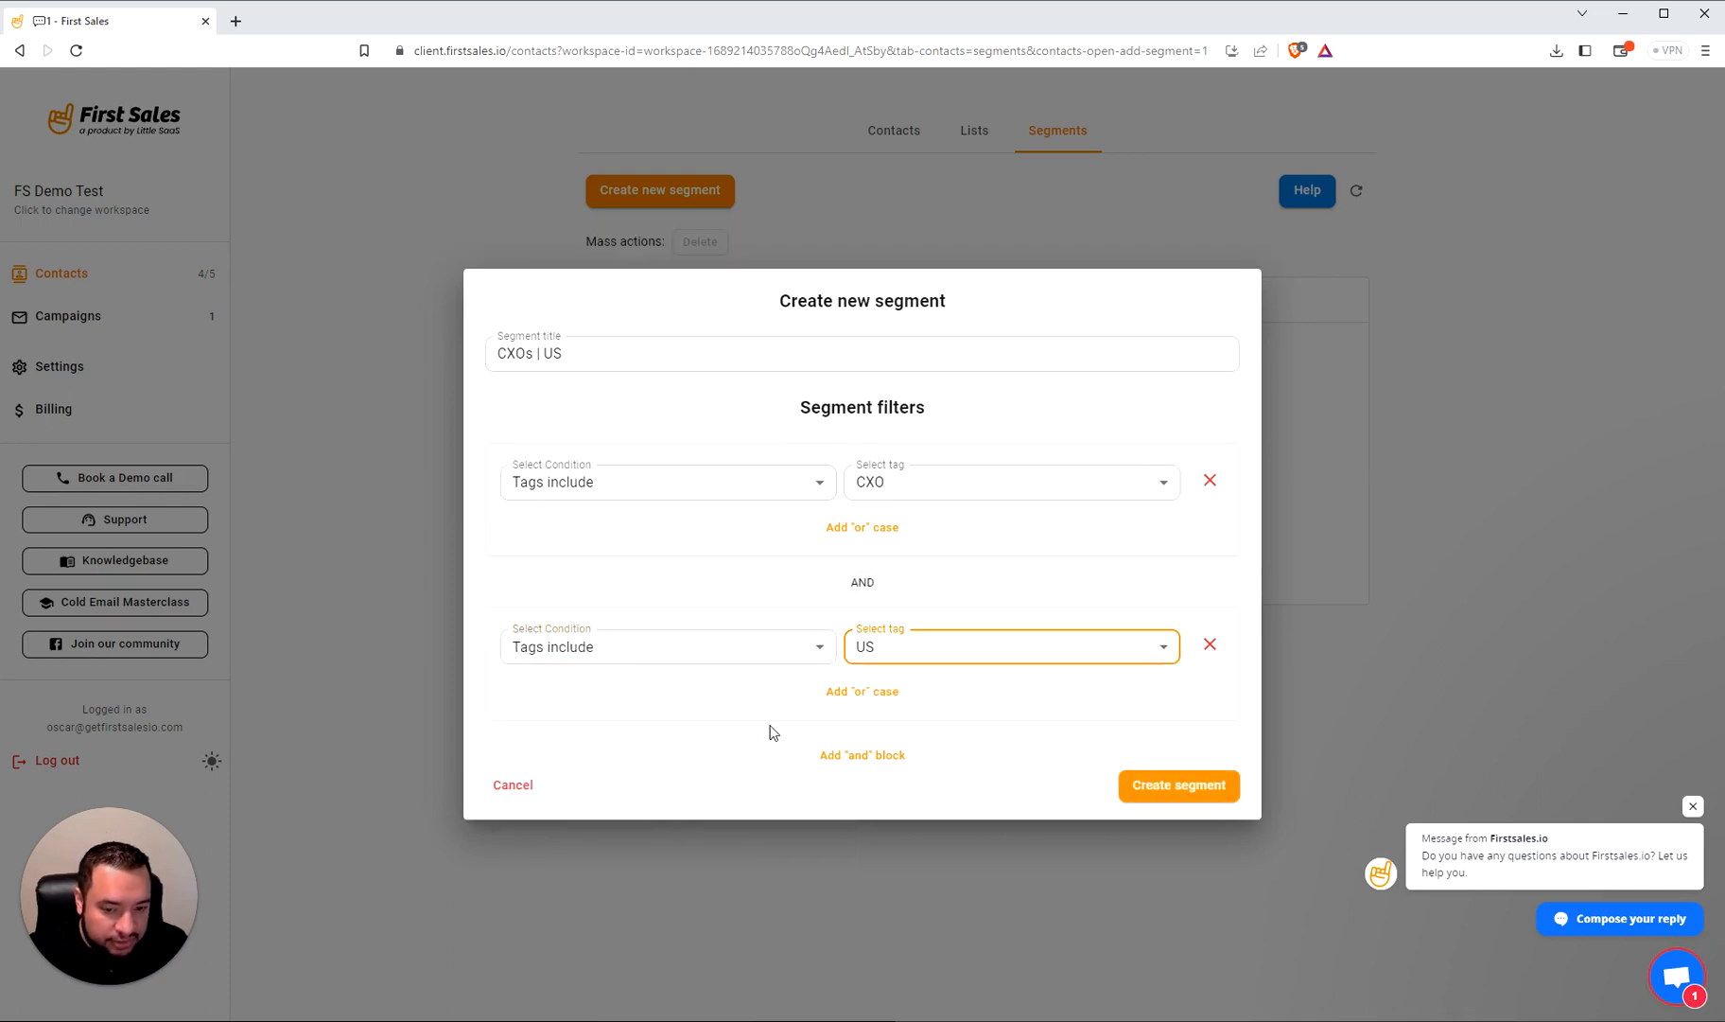
Change the segment title to "Decision Makers | US"
left_click(690, 731)
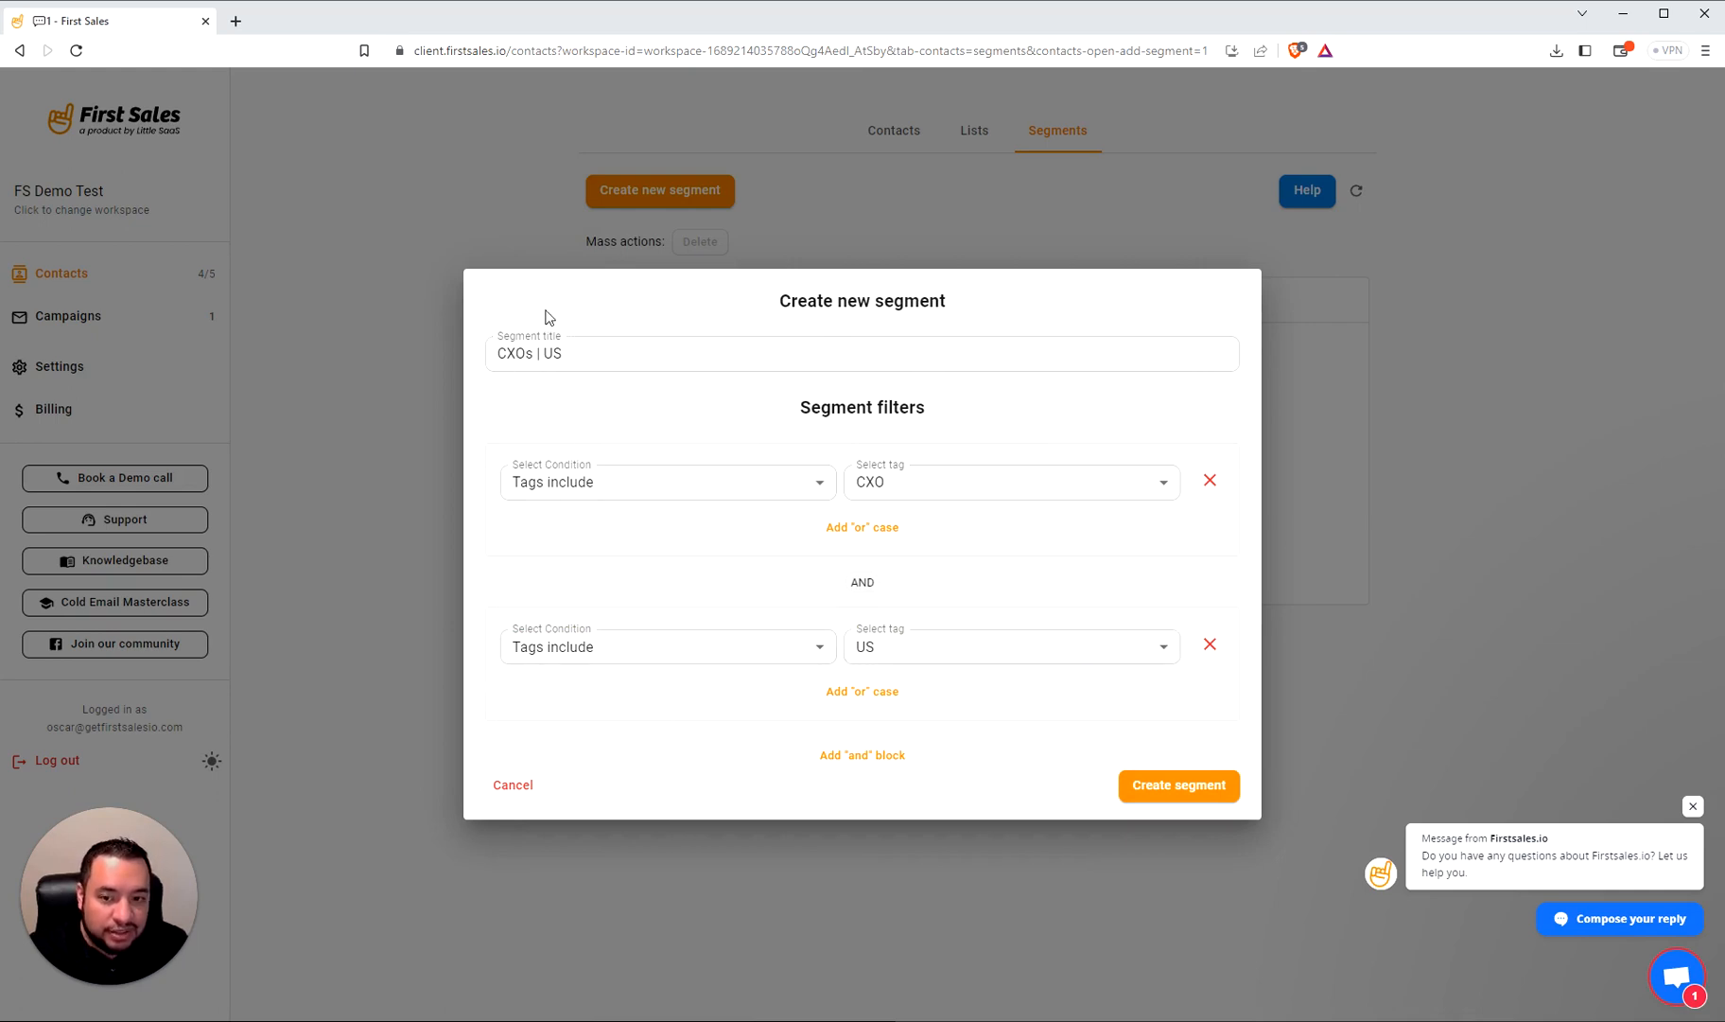
left_click_drag(533, 355, 485, 361)
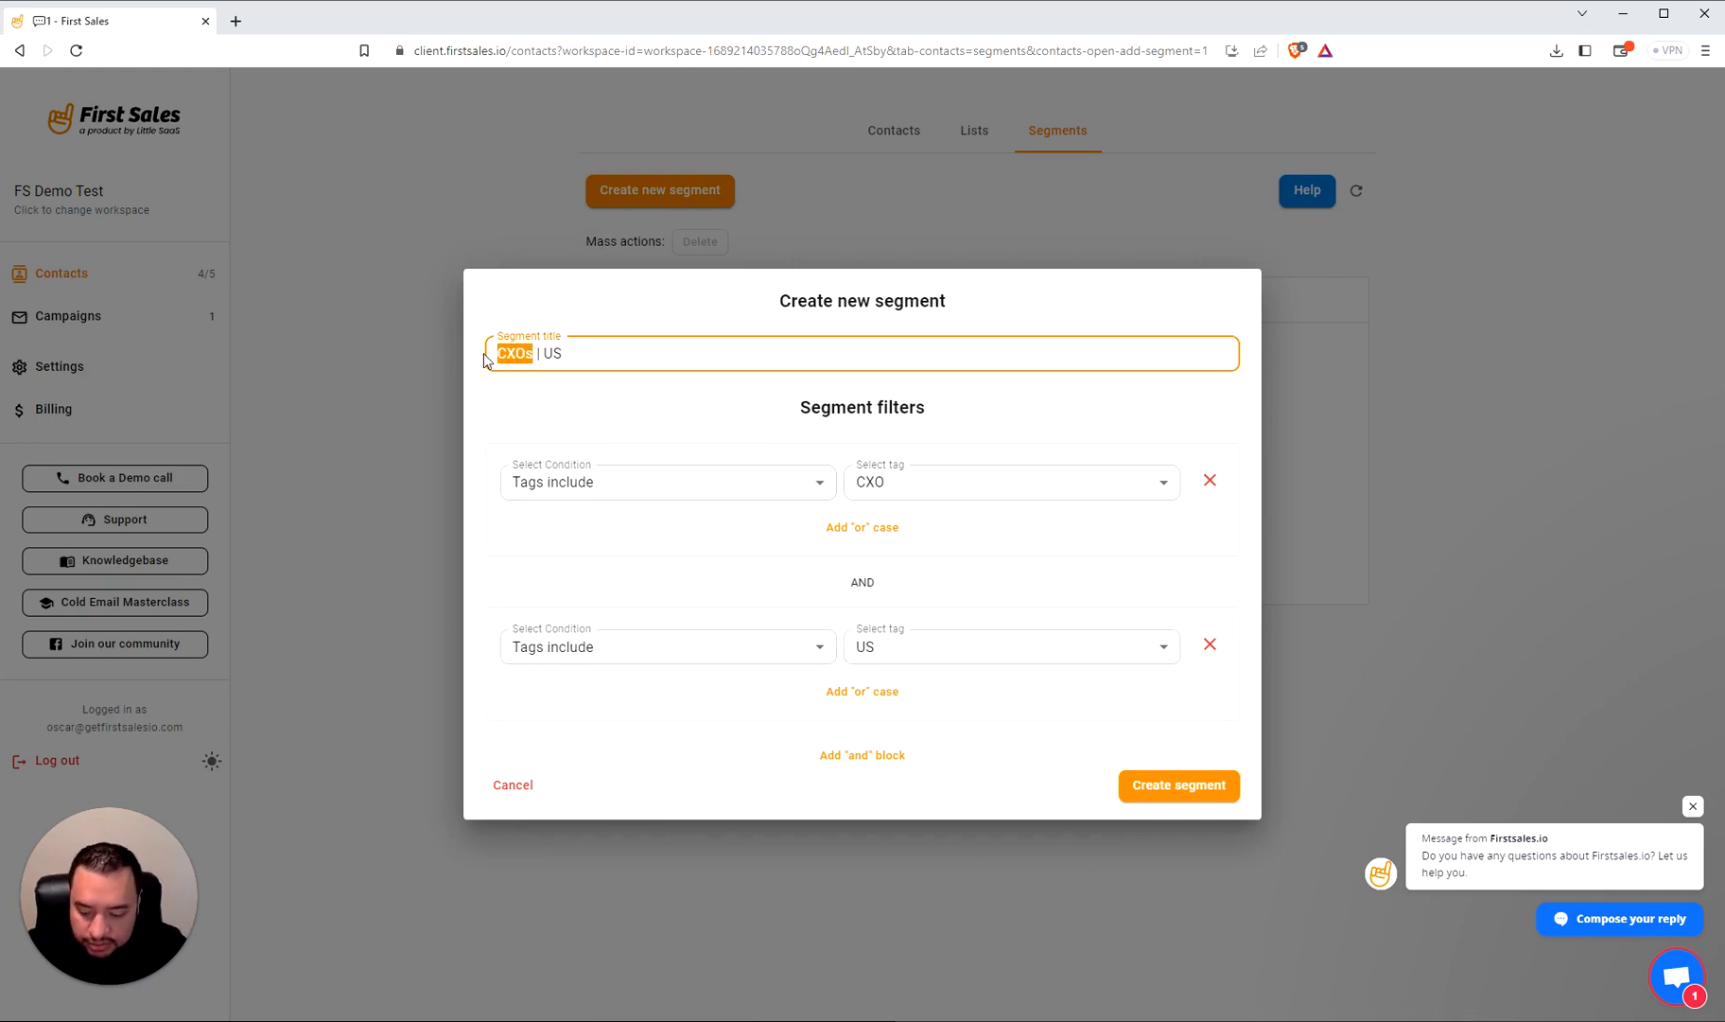
type("Decision Mark")
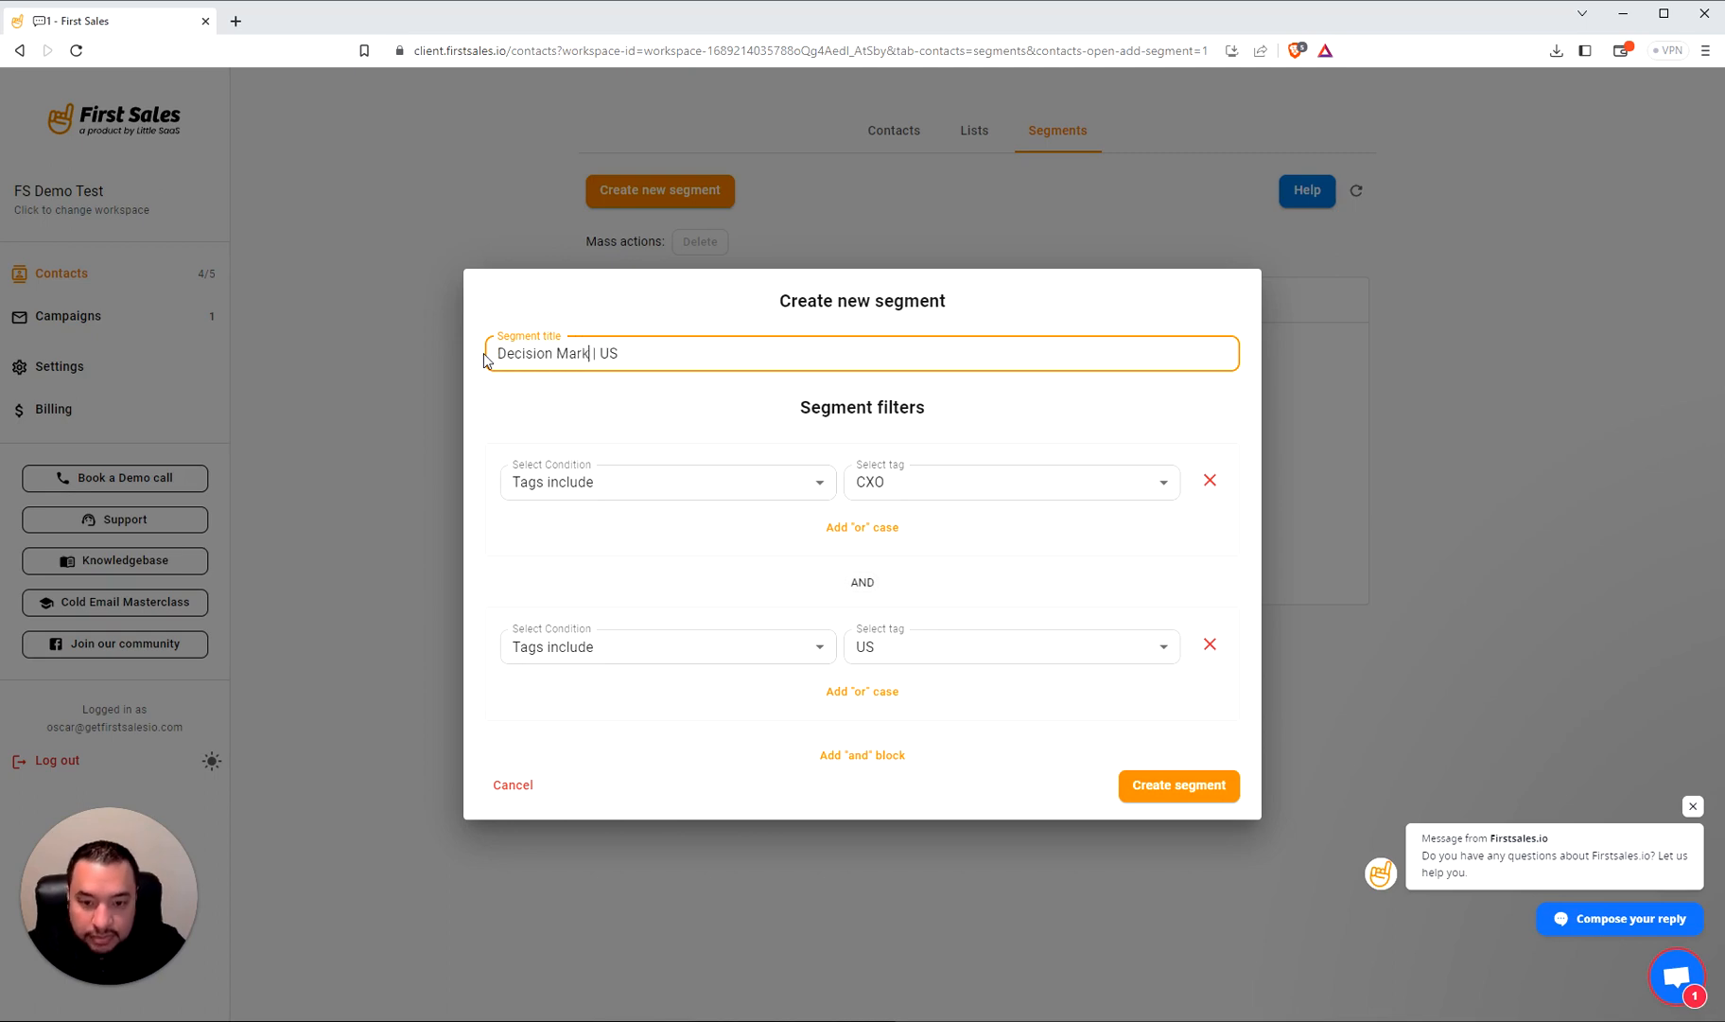
key("BackSpace")
key("BackSpace")
type("kers")
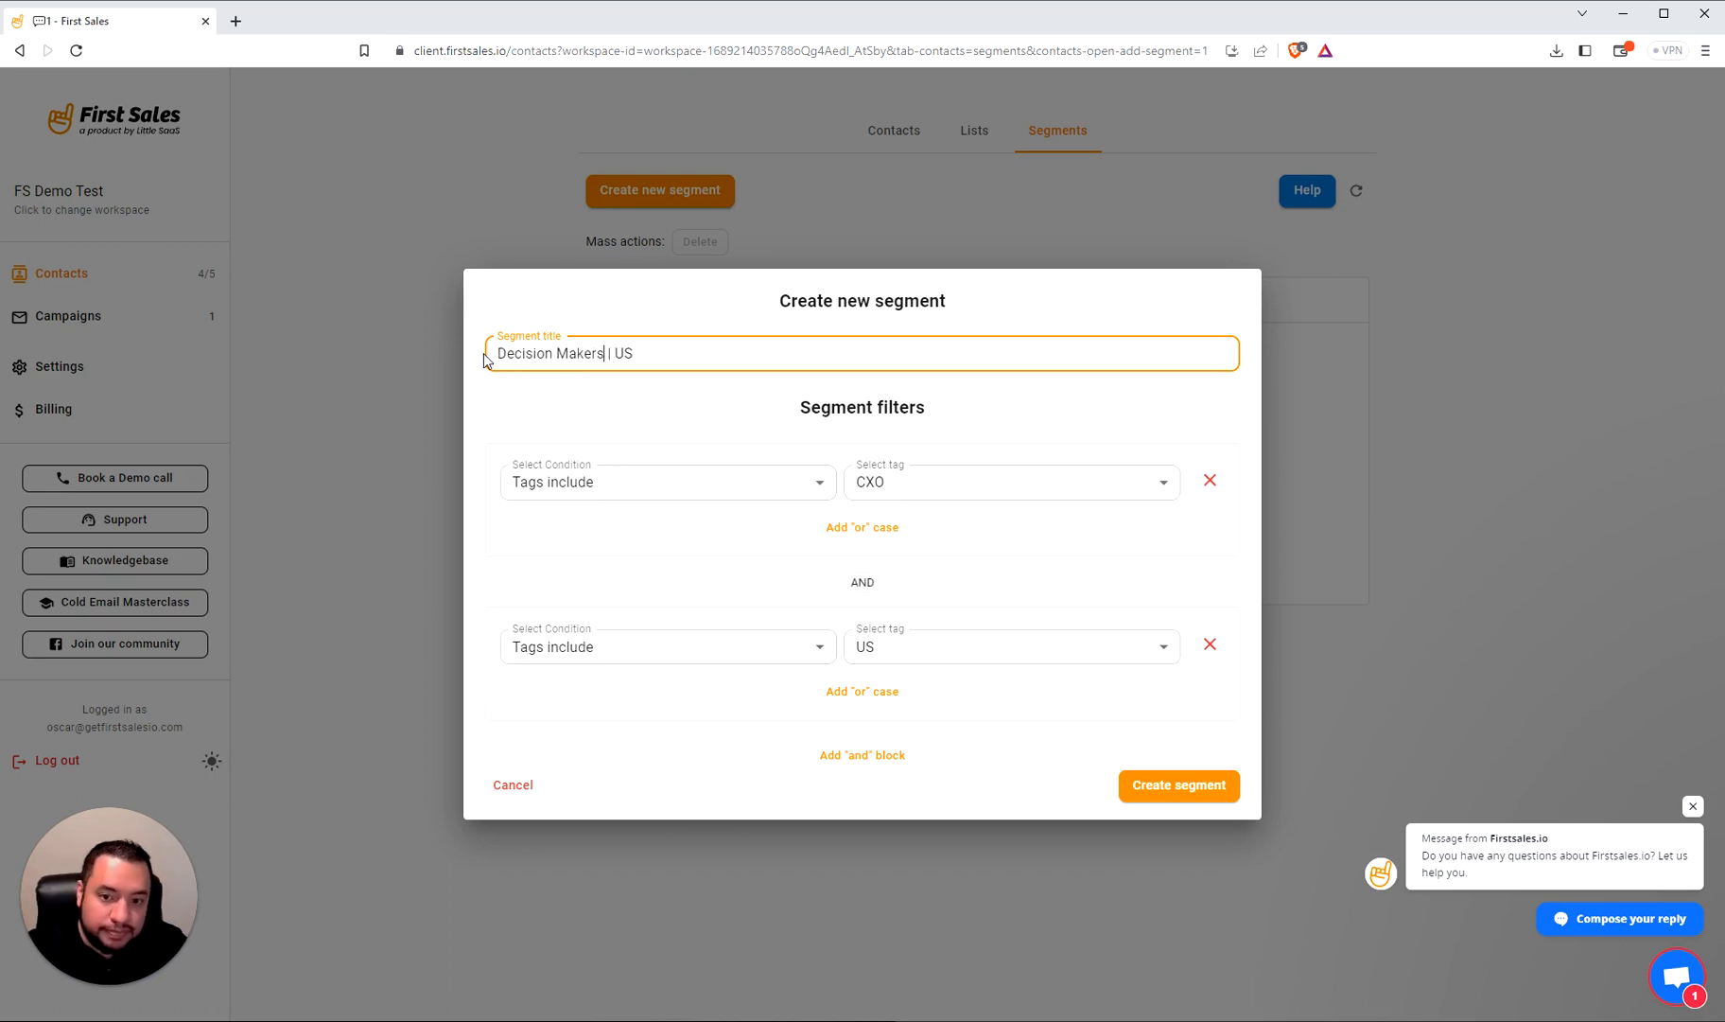
left_click(675, 413)
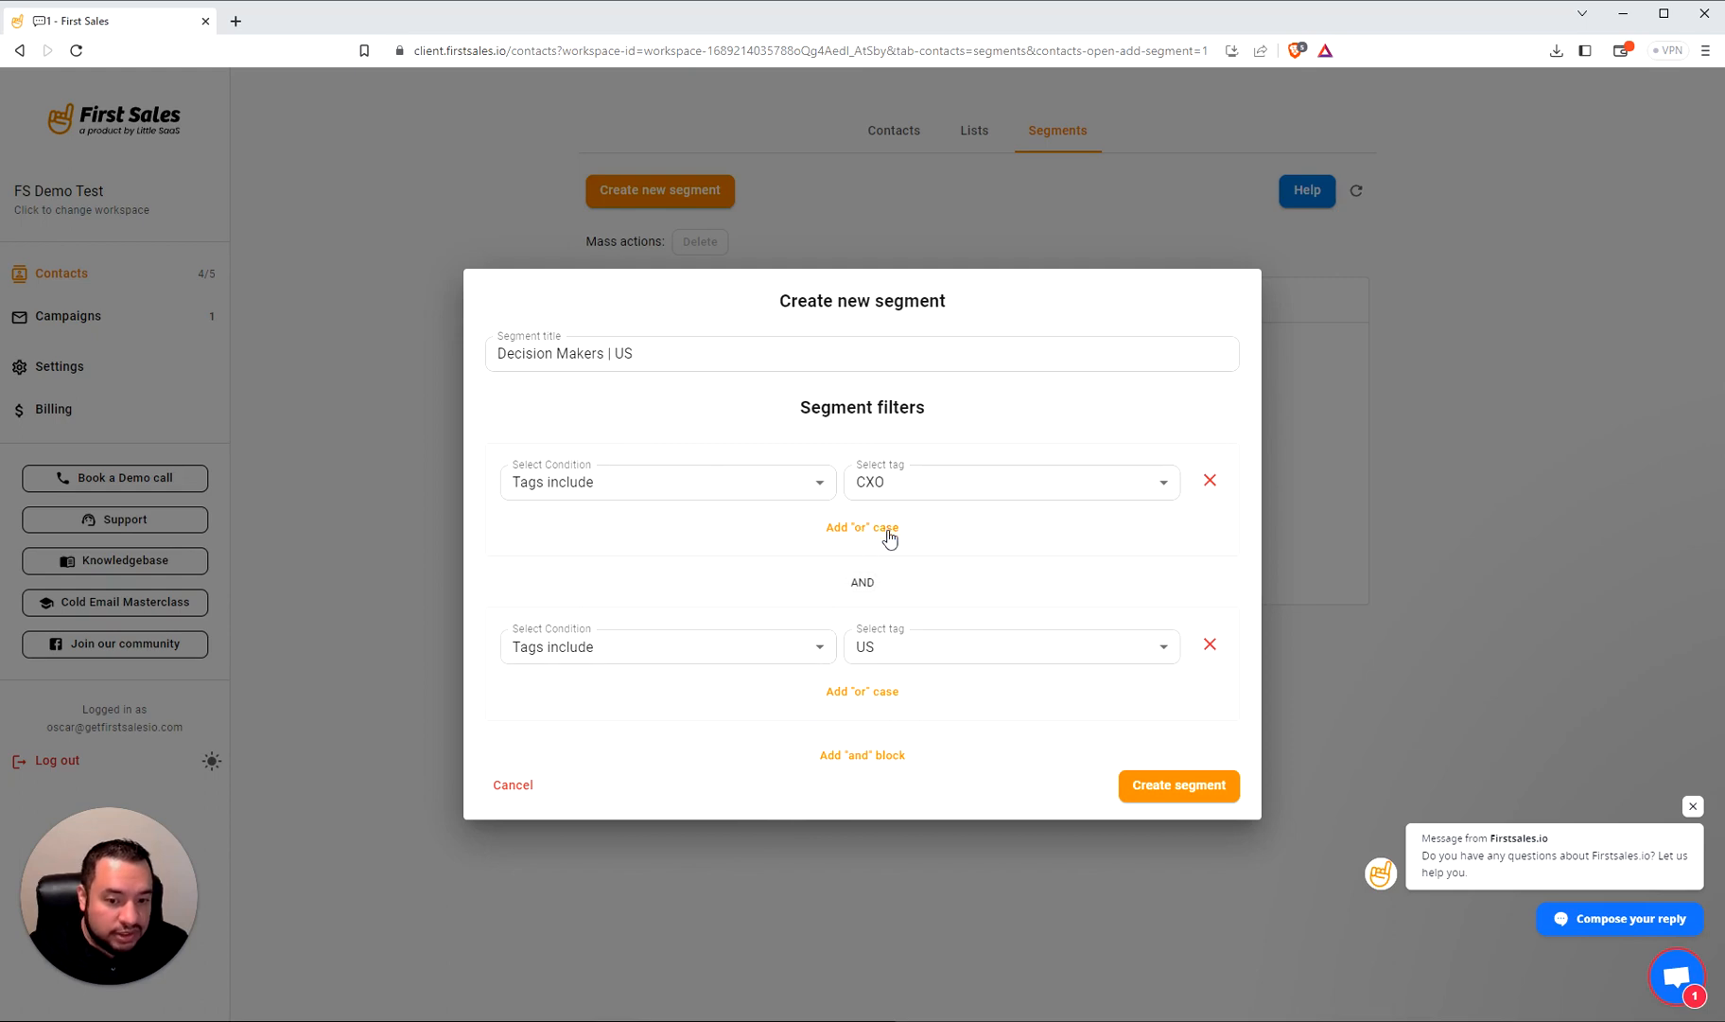
Add an "or" case with Tags include and the tag Travel Agency to the first filter block, and create the segment
left_click(845, 532)
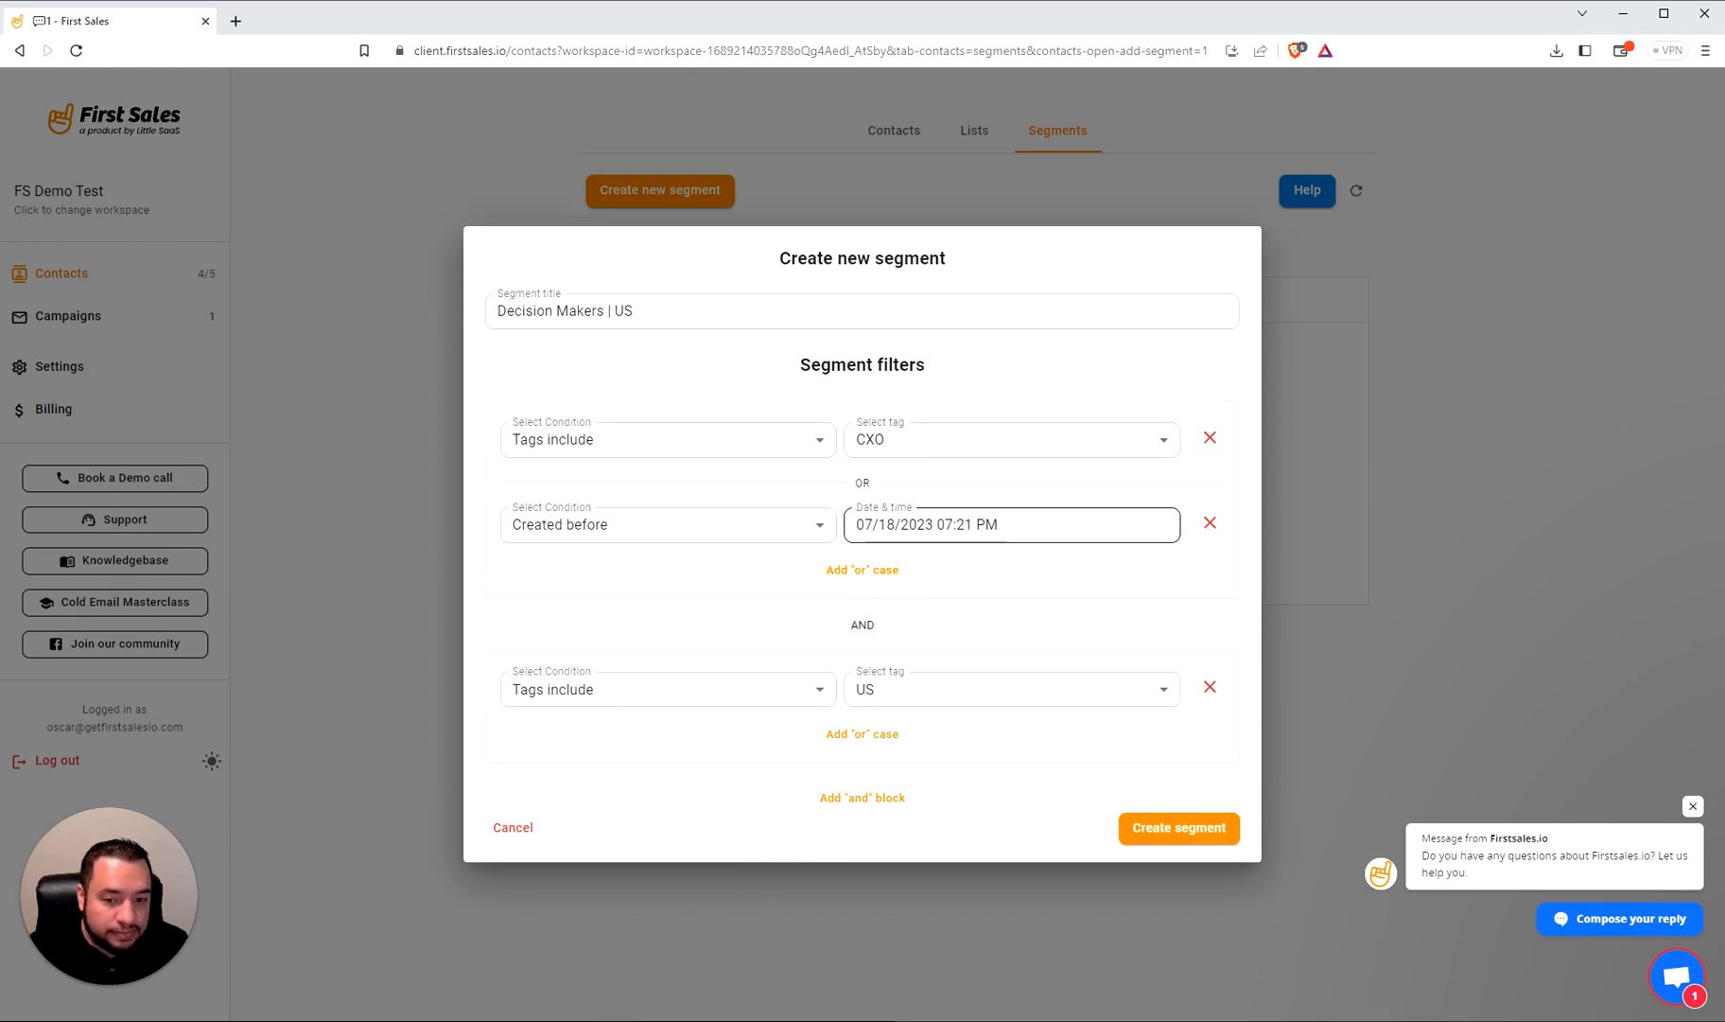
left_click(662, 522)
left_click(639, 551)
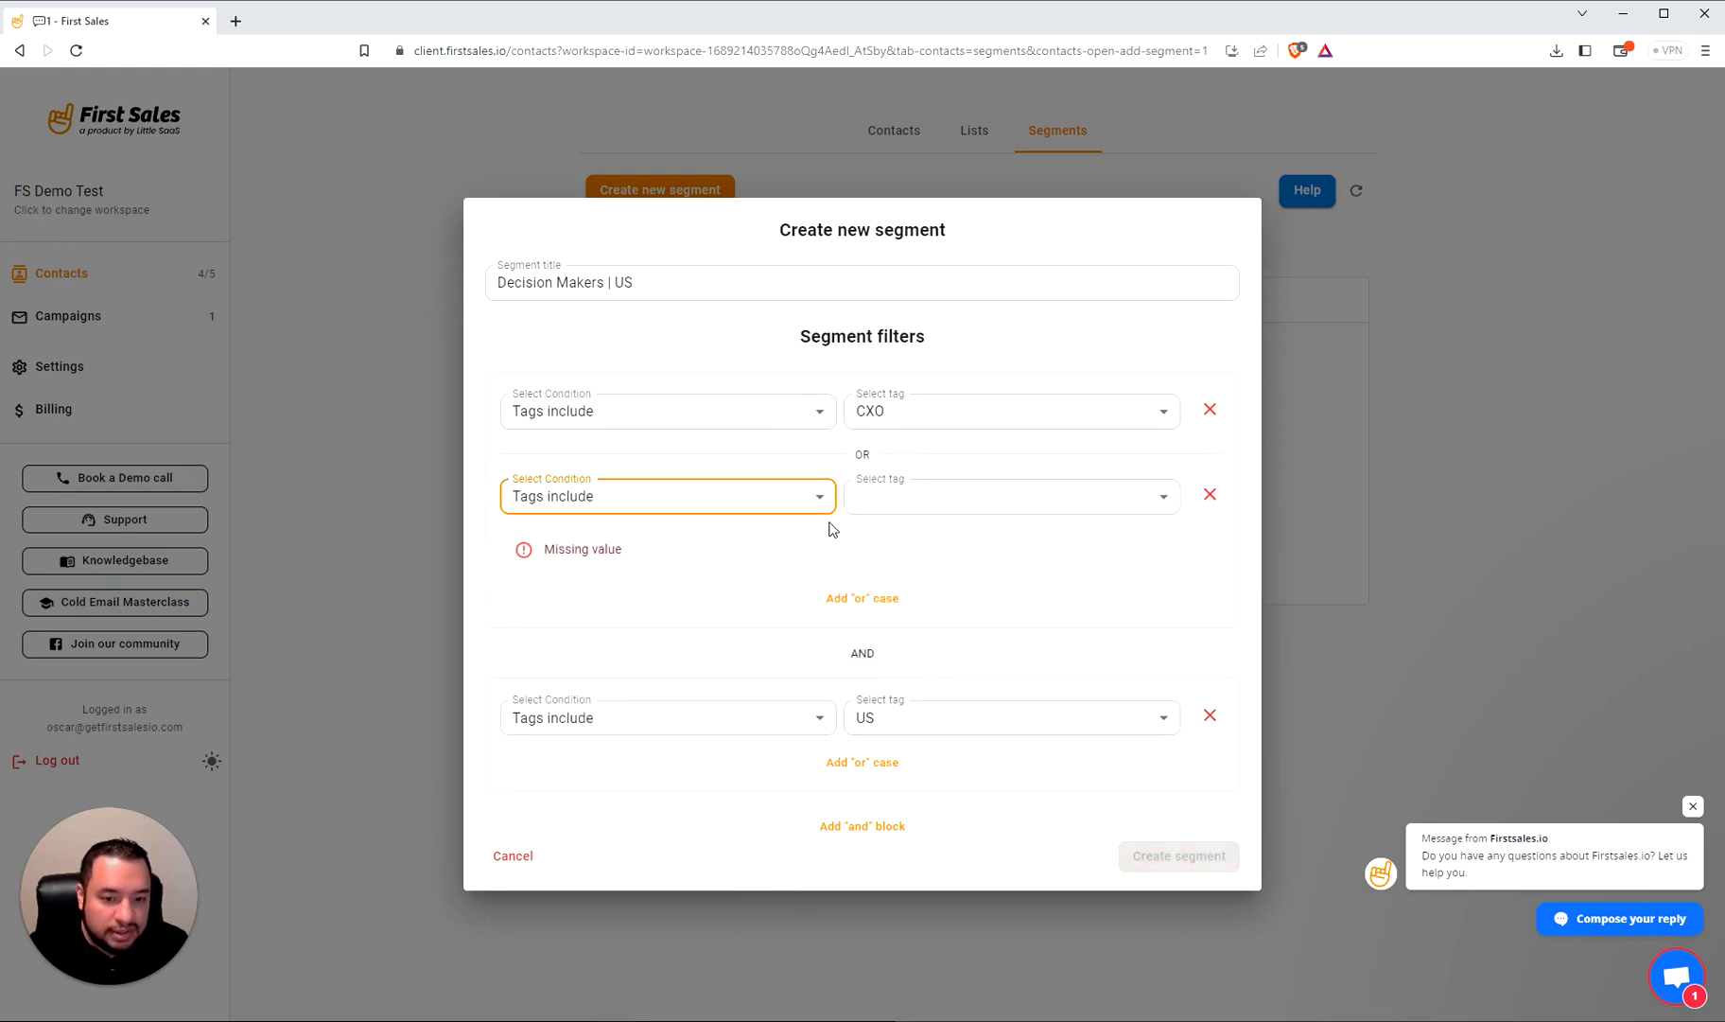
left_click(913, 507)
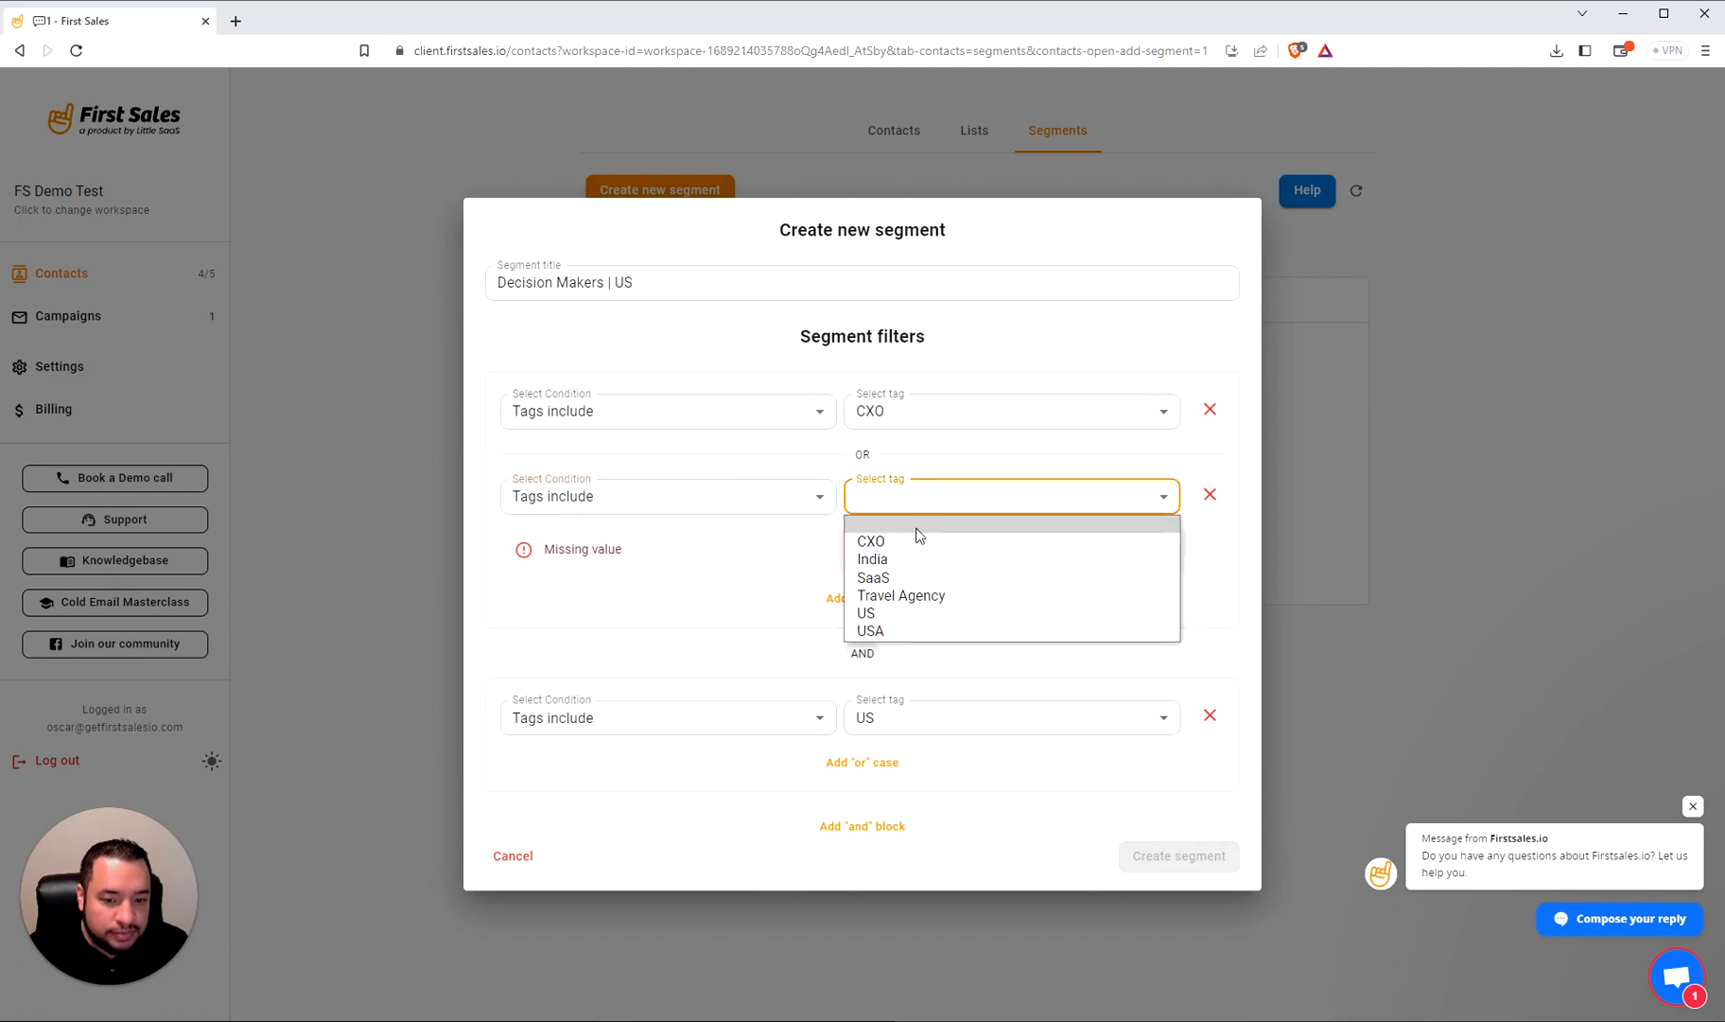
left_click(892, 596)
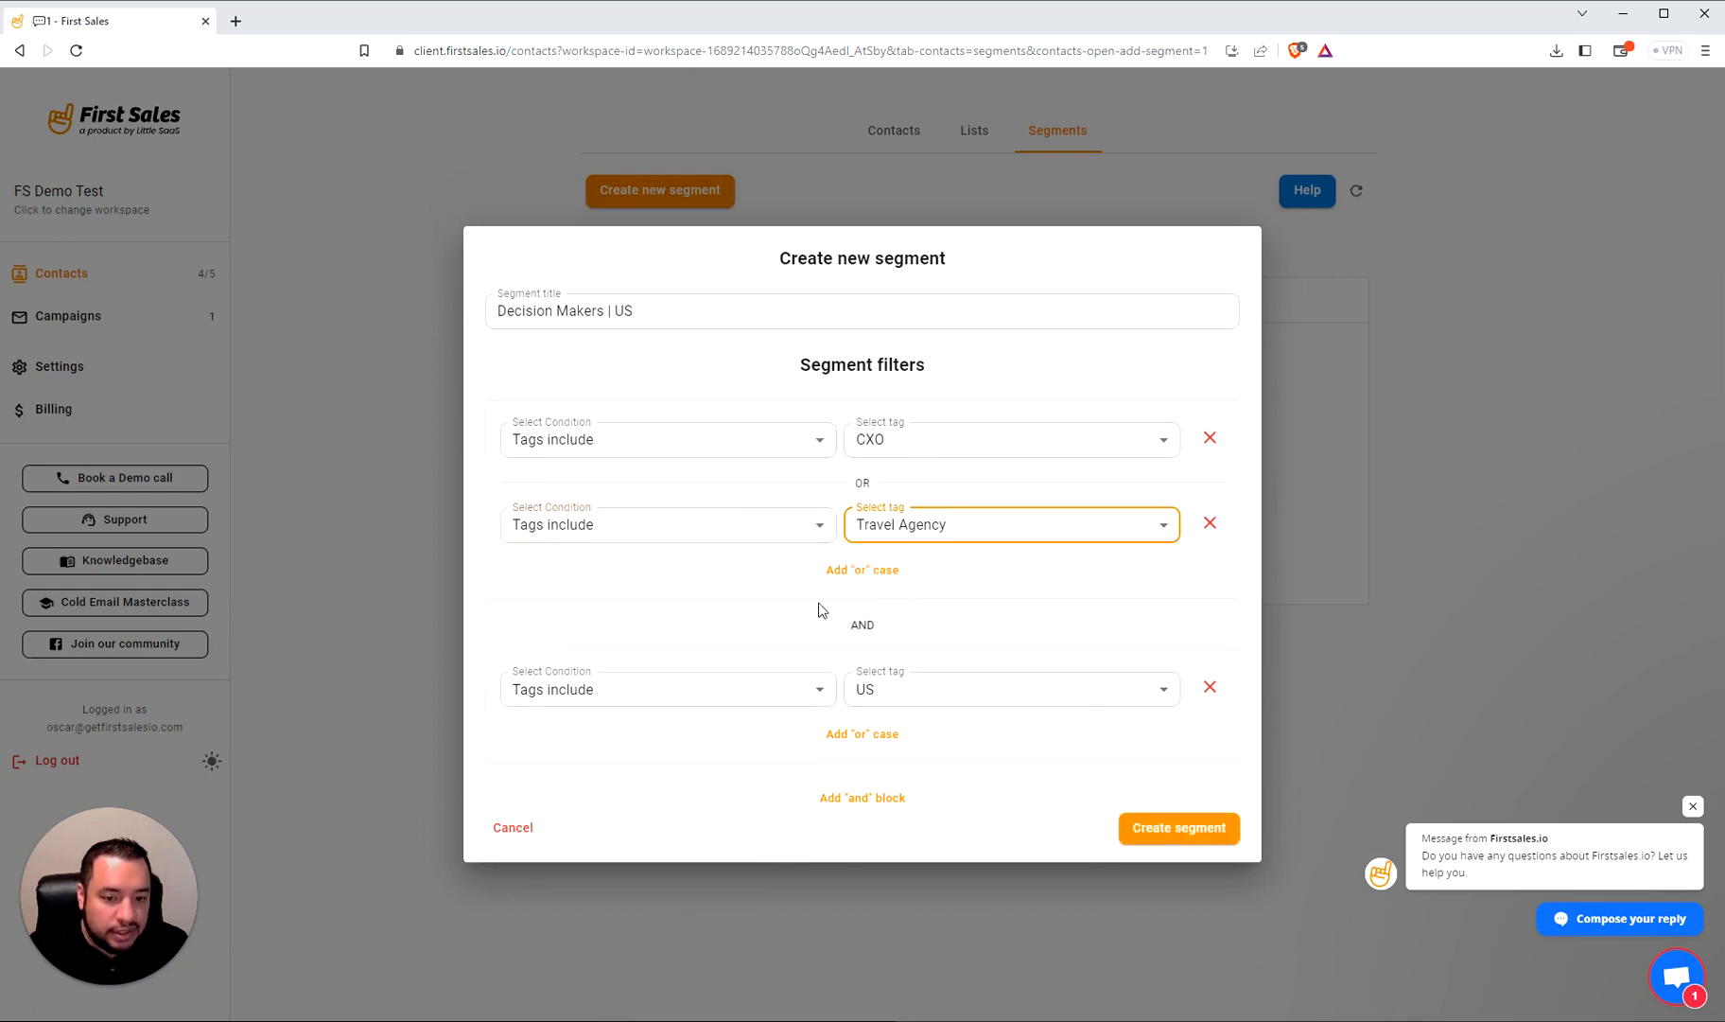
left_click(738, 580)
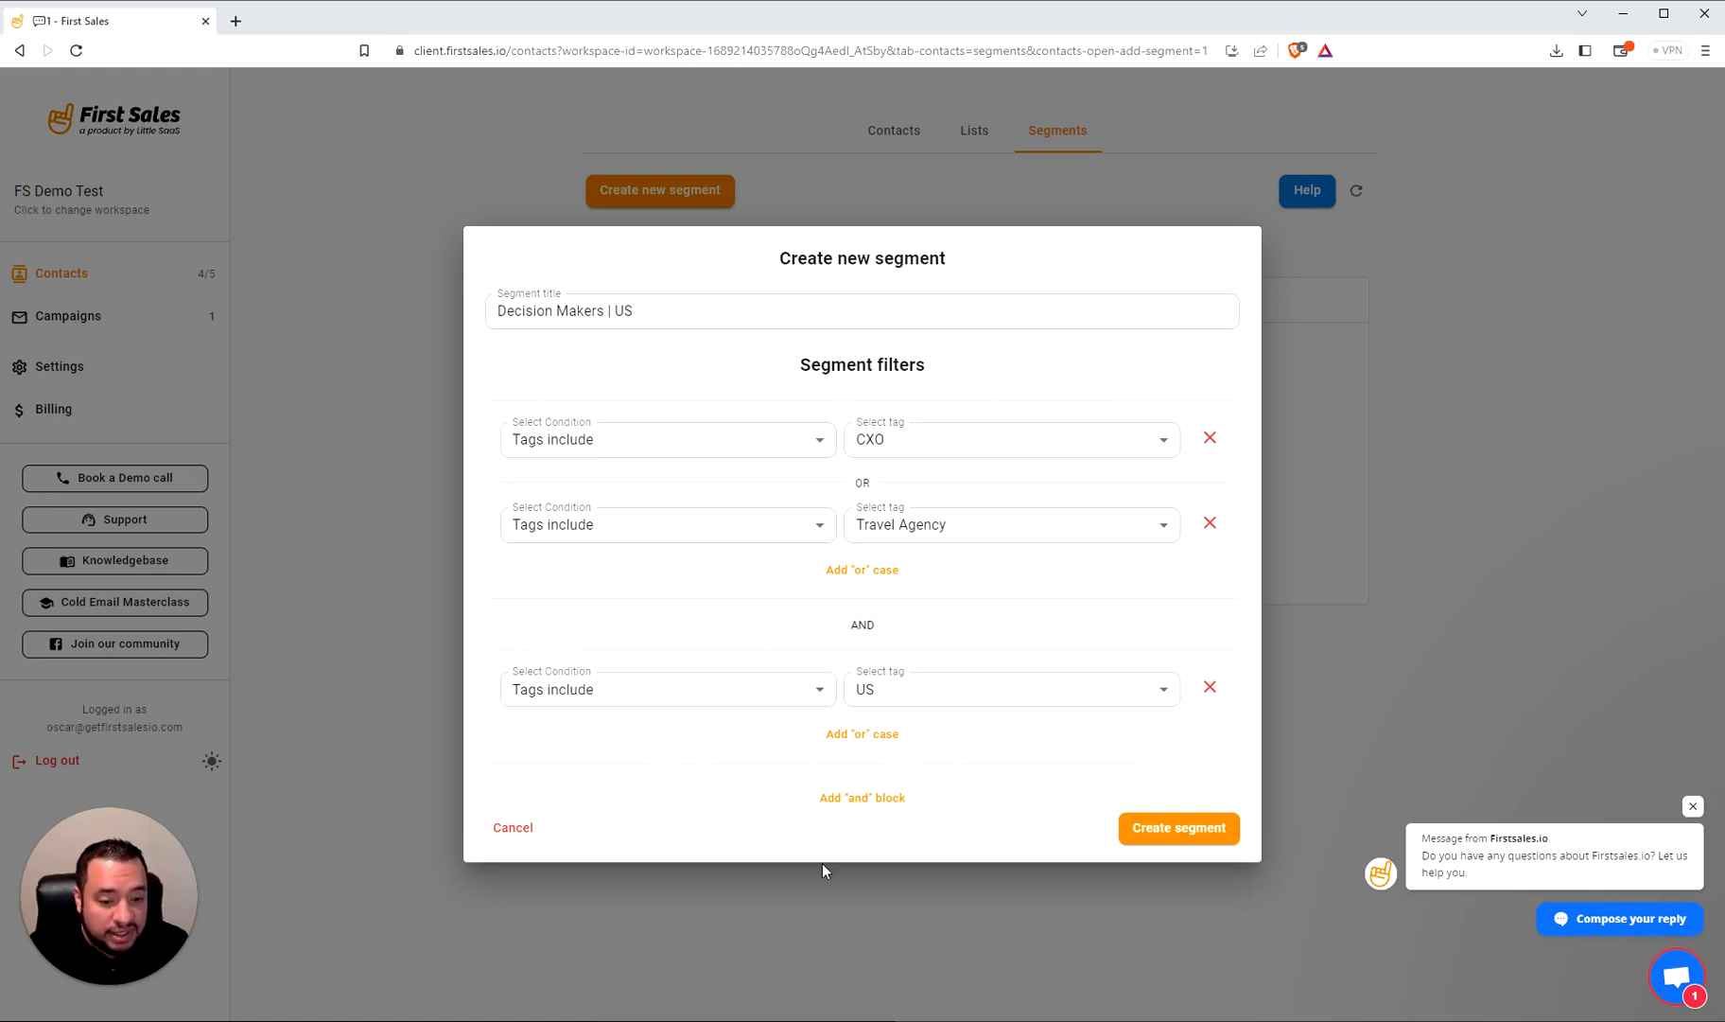
left_click(1178, 828)
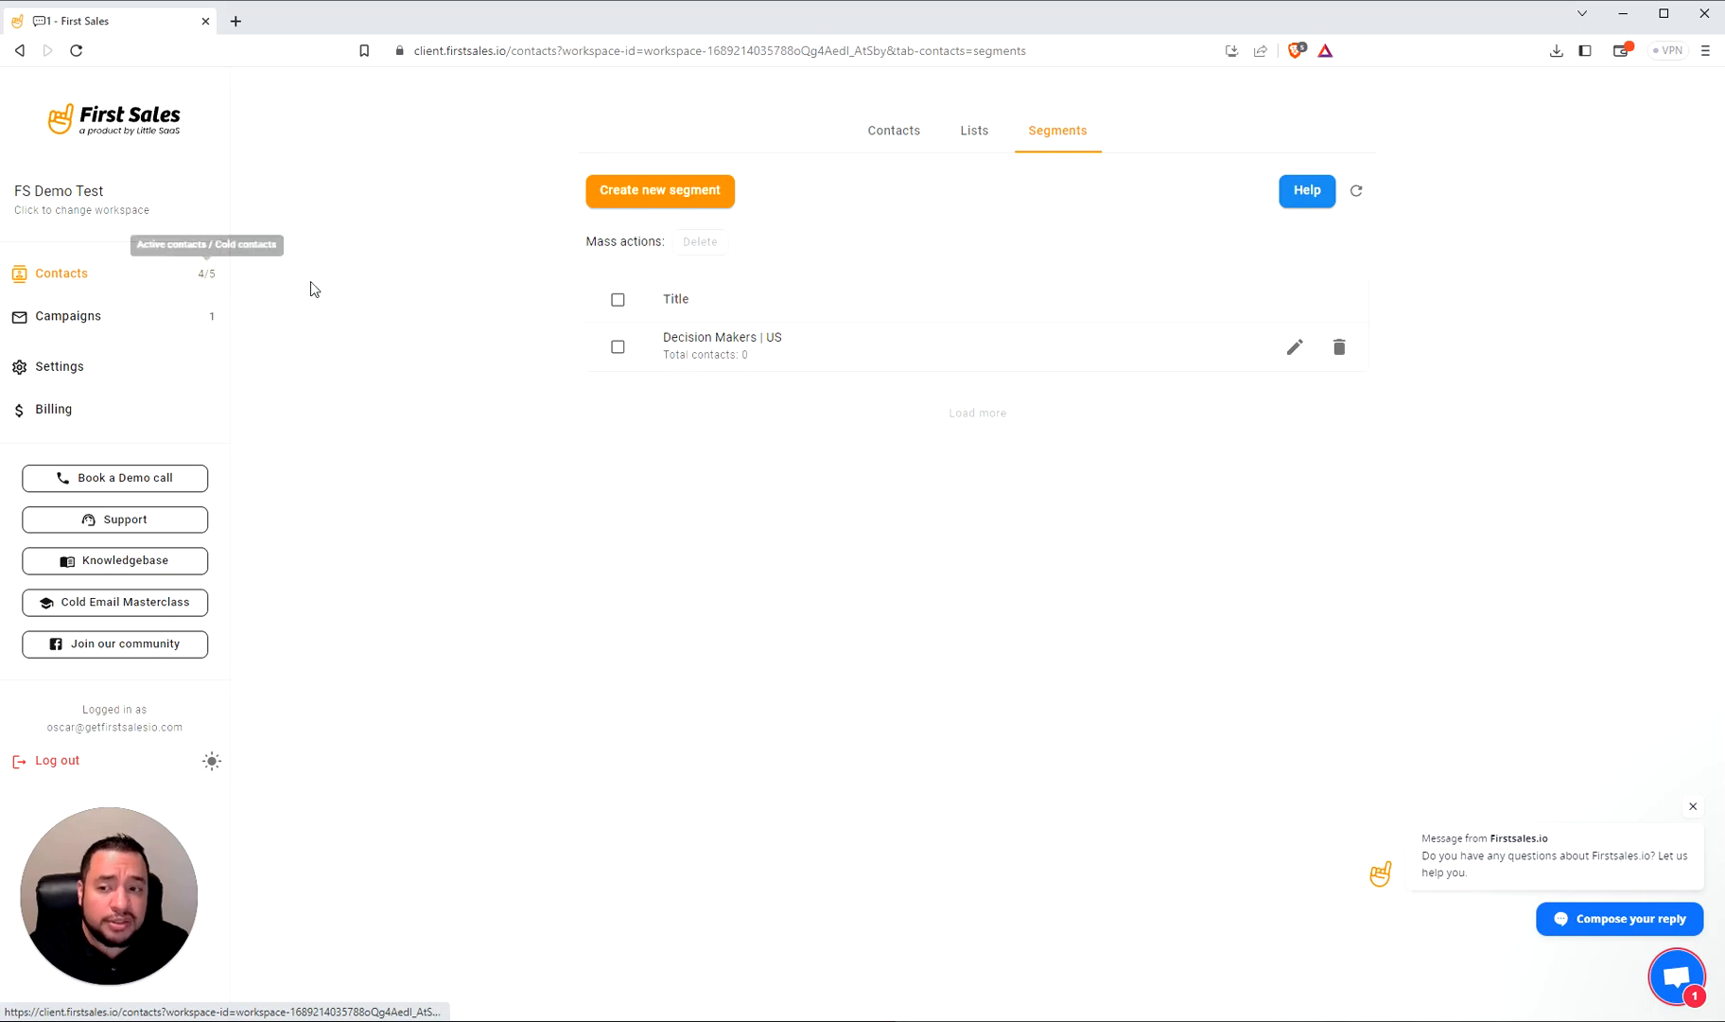
Open the Decision Makers | US segment and compare its tag filters with the contacts in the preview
left_click(922, 359)
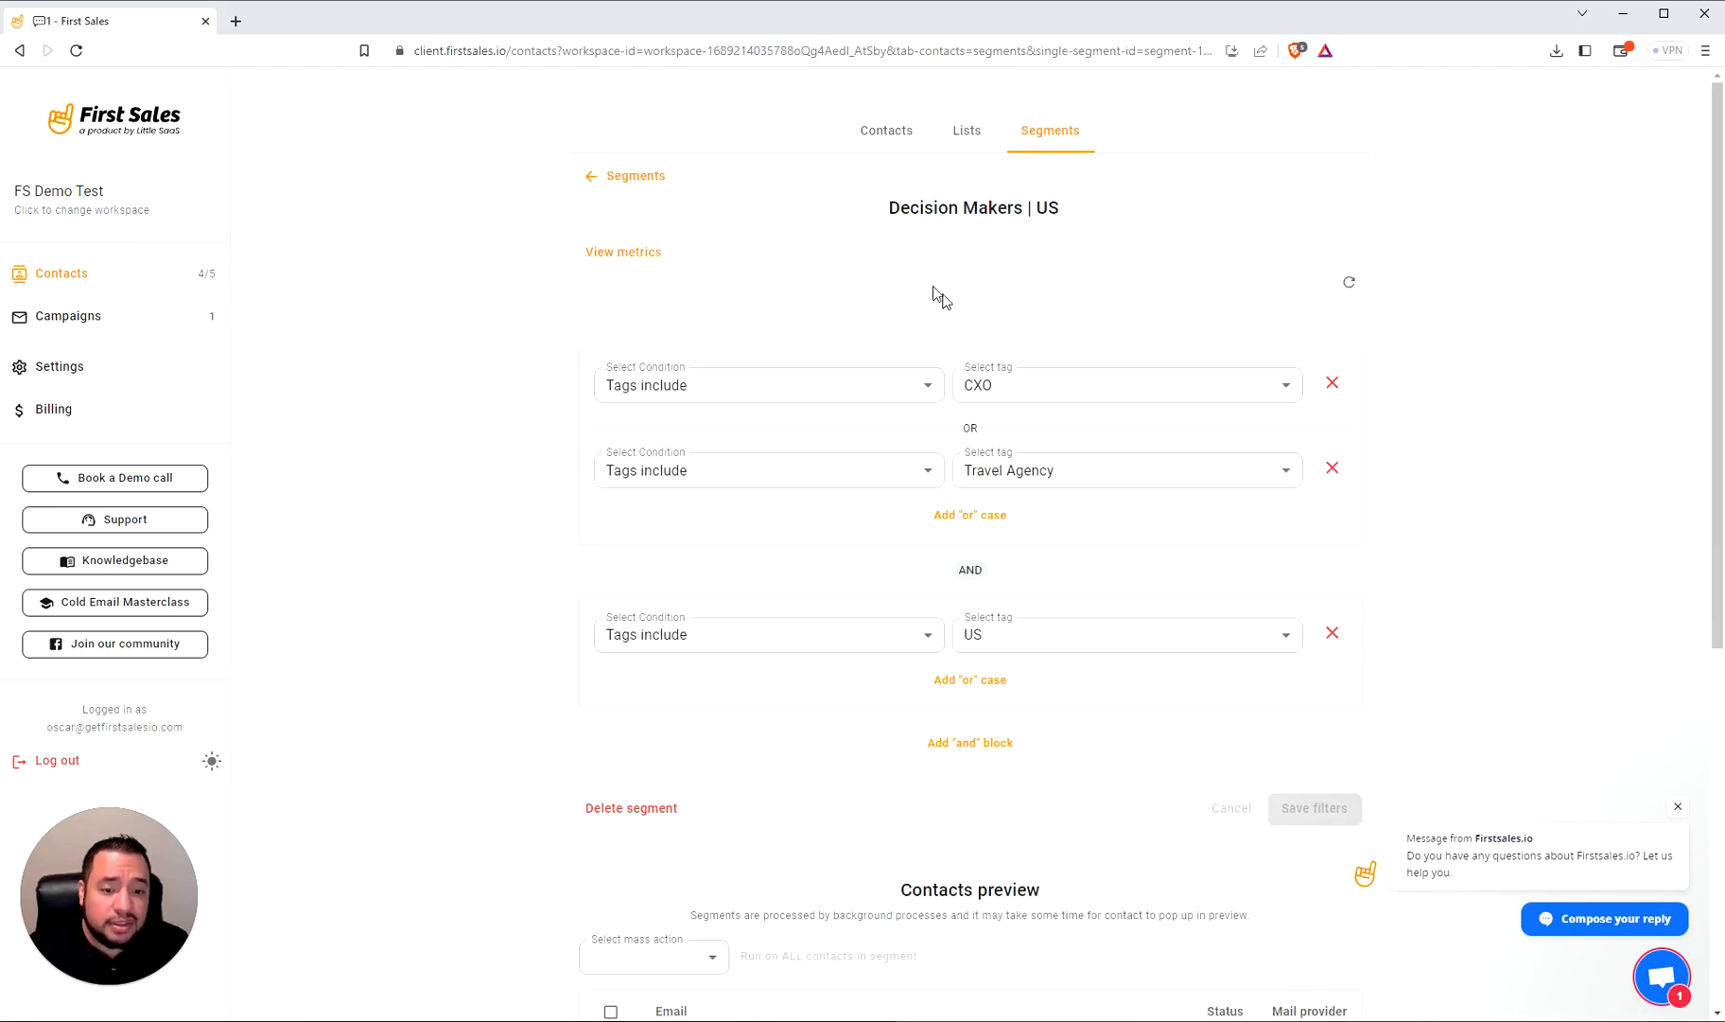
scroll(788, 727, "down", 6)
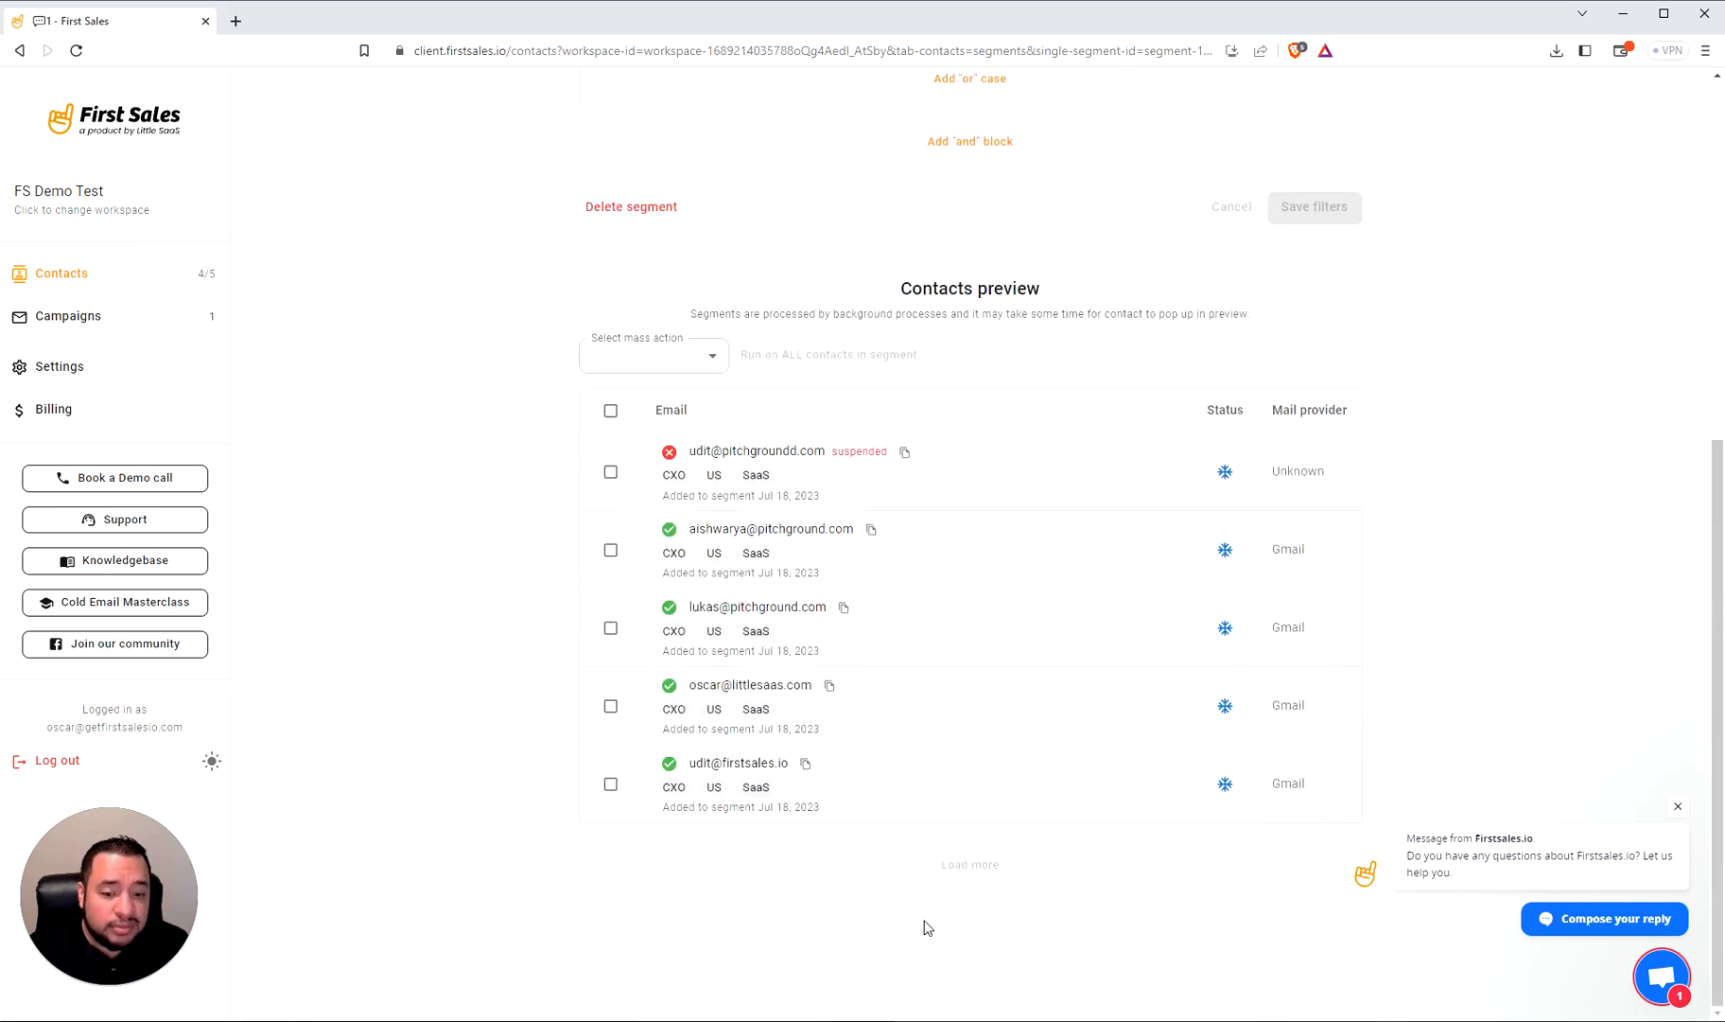
scroll(946, 757, "up", 3)
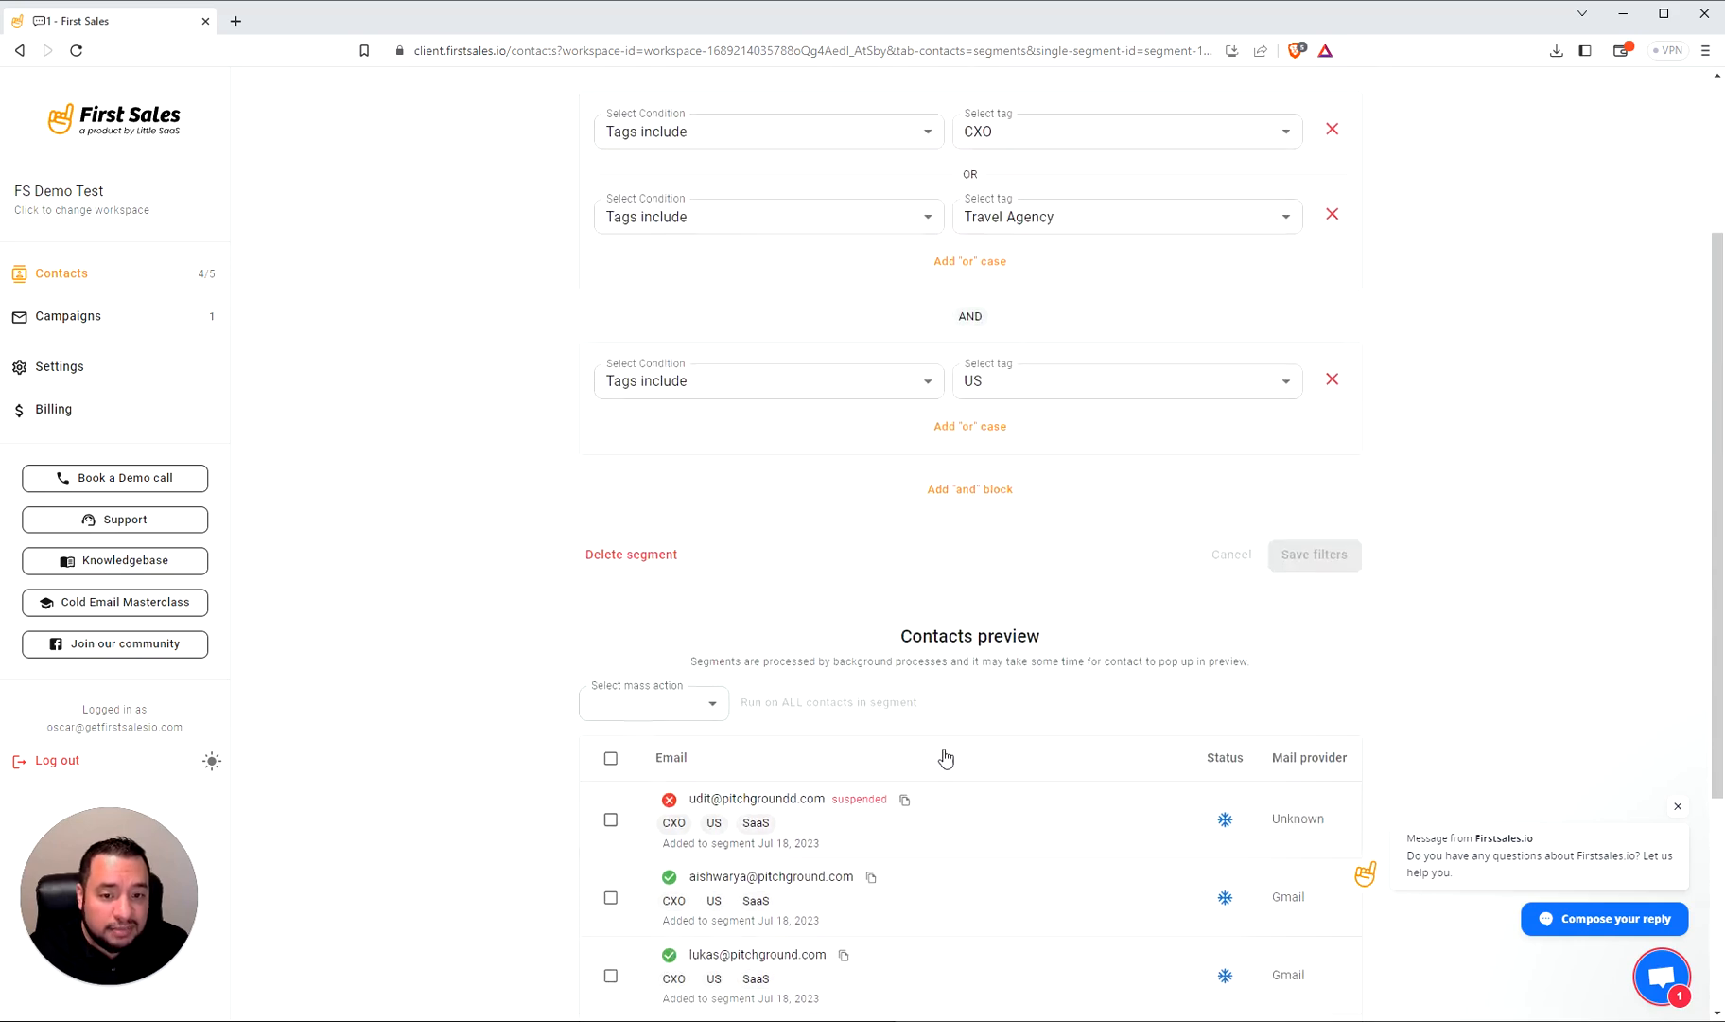
scroll(955, 776, "down", 3)
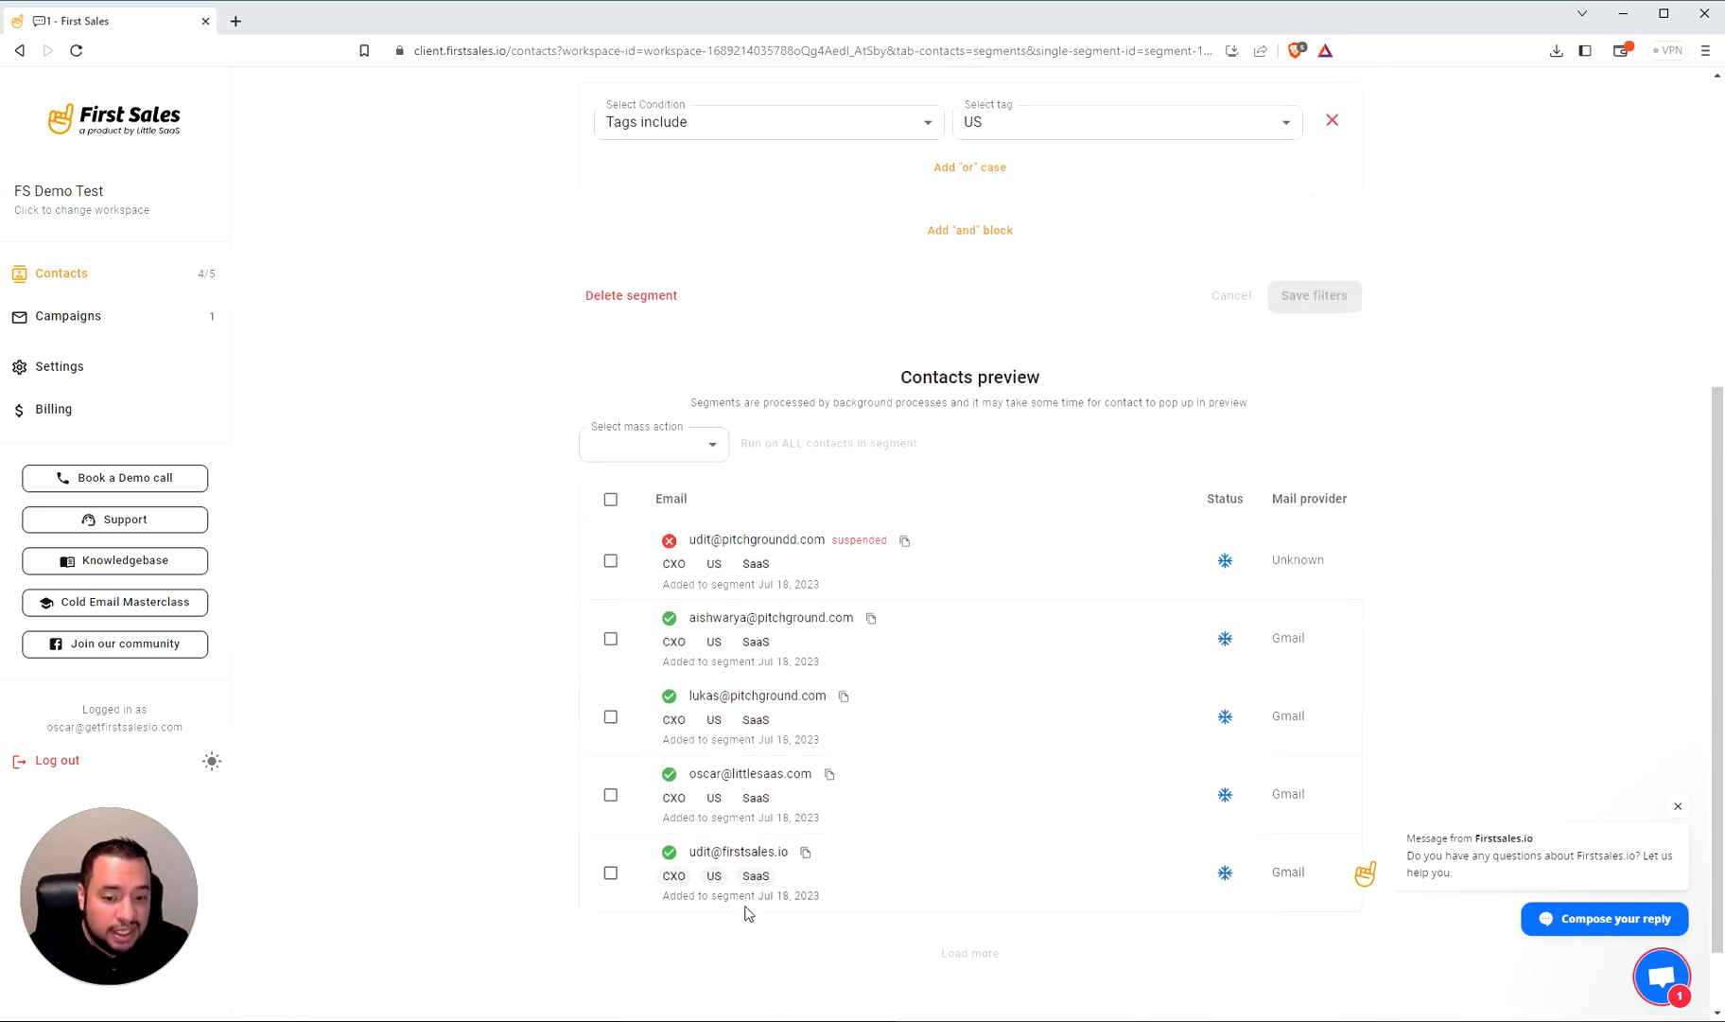
scroll(1059, 842, "up", 5)
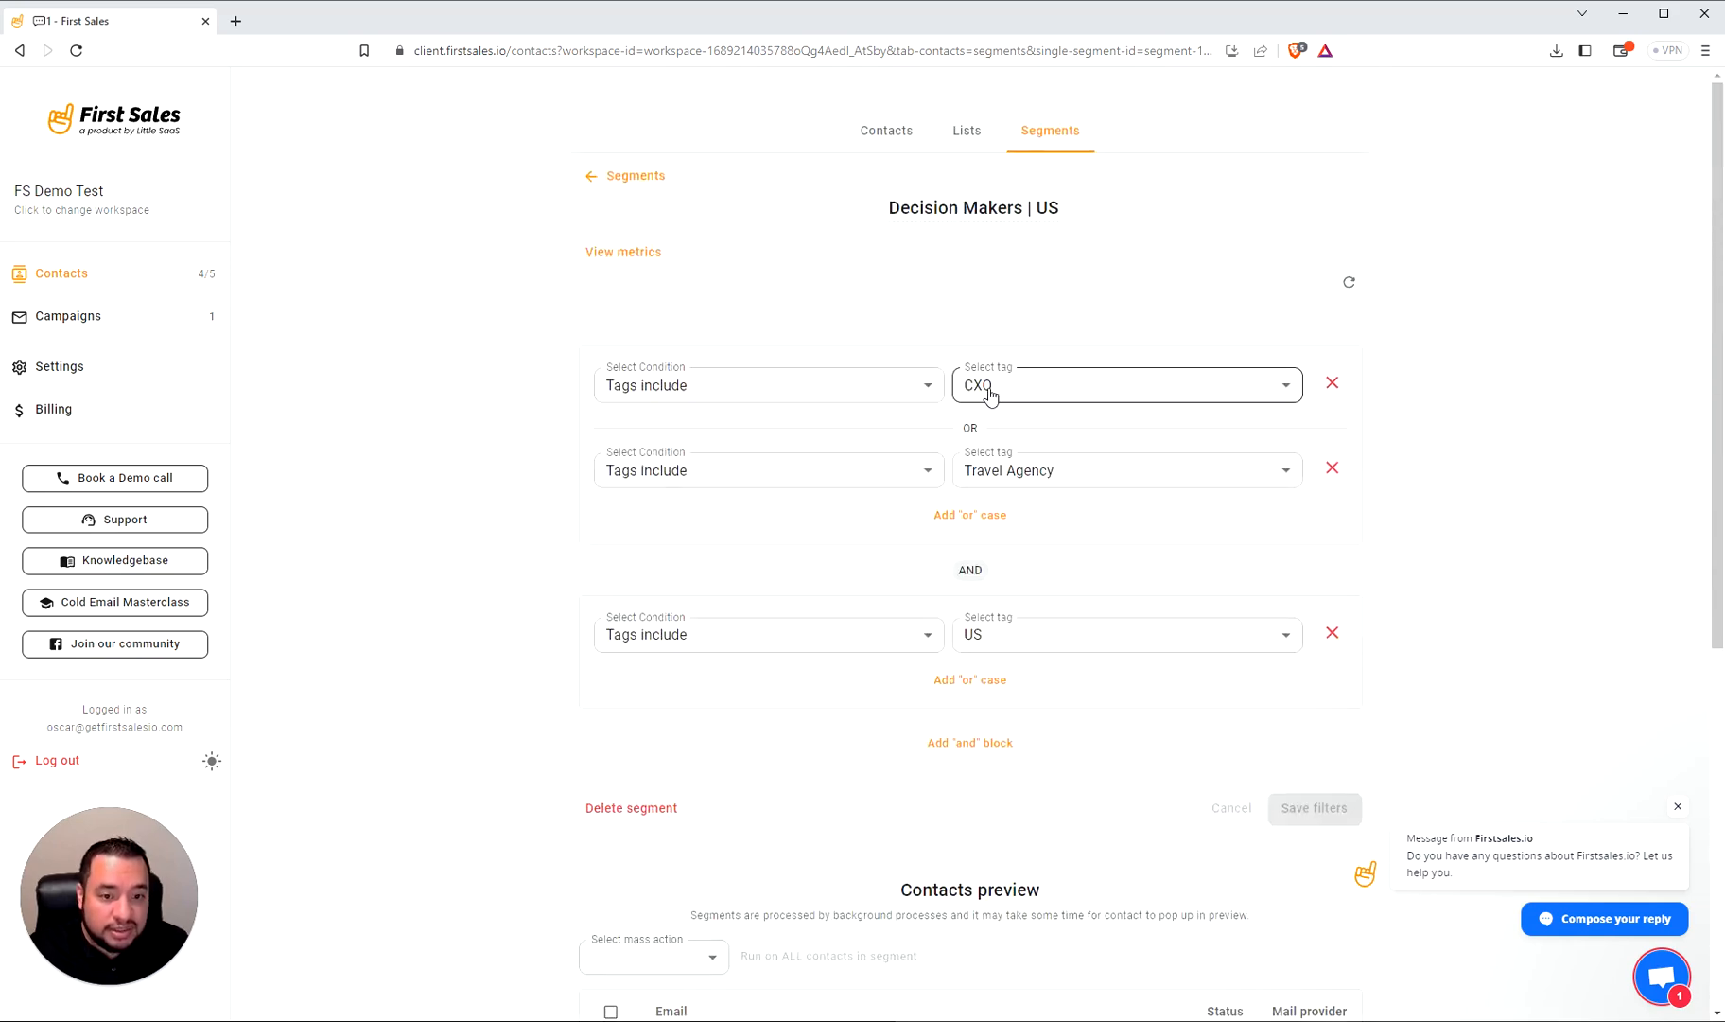
scroll(662, 860, "down", 3)
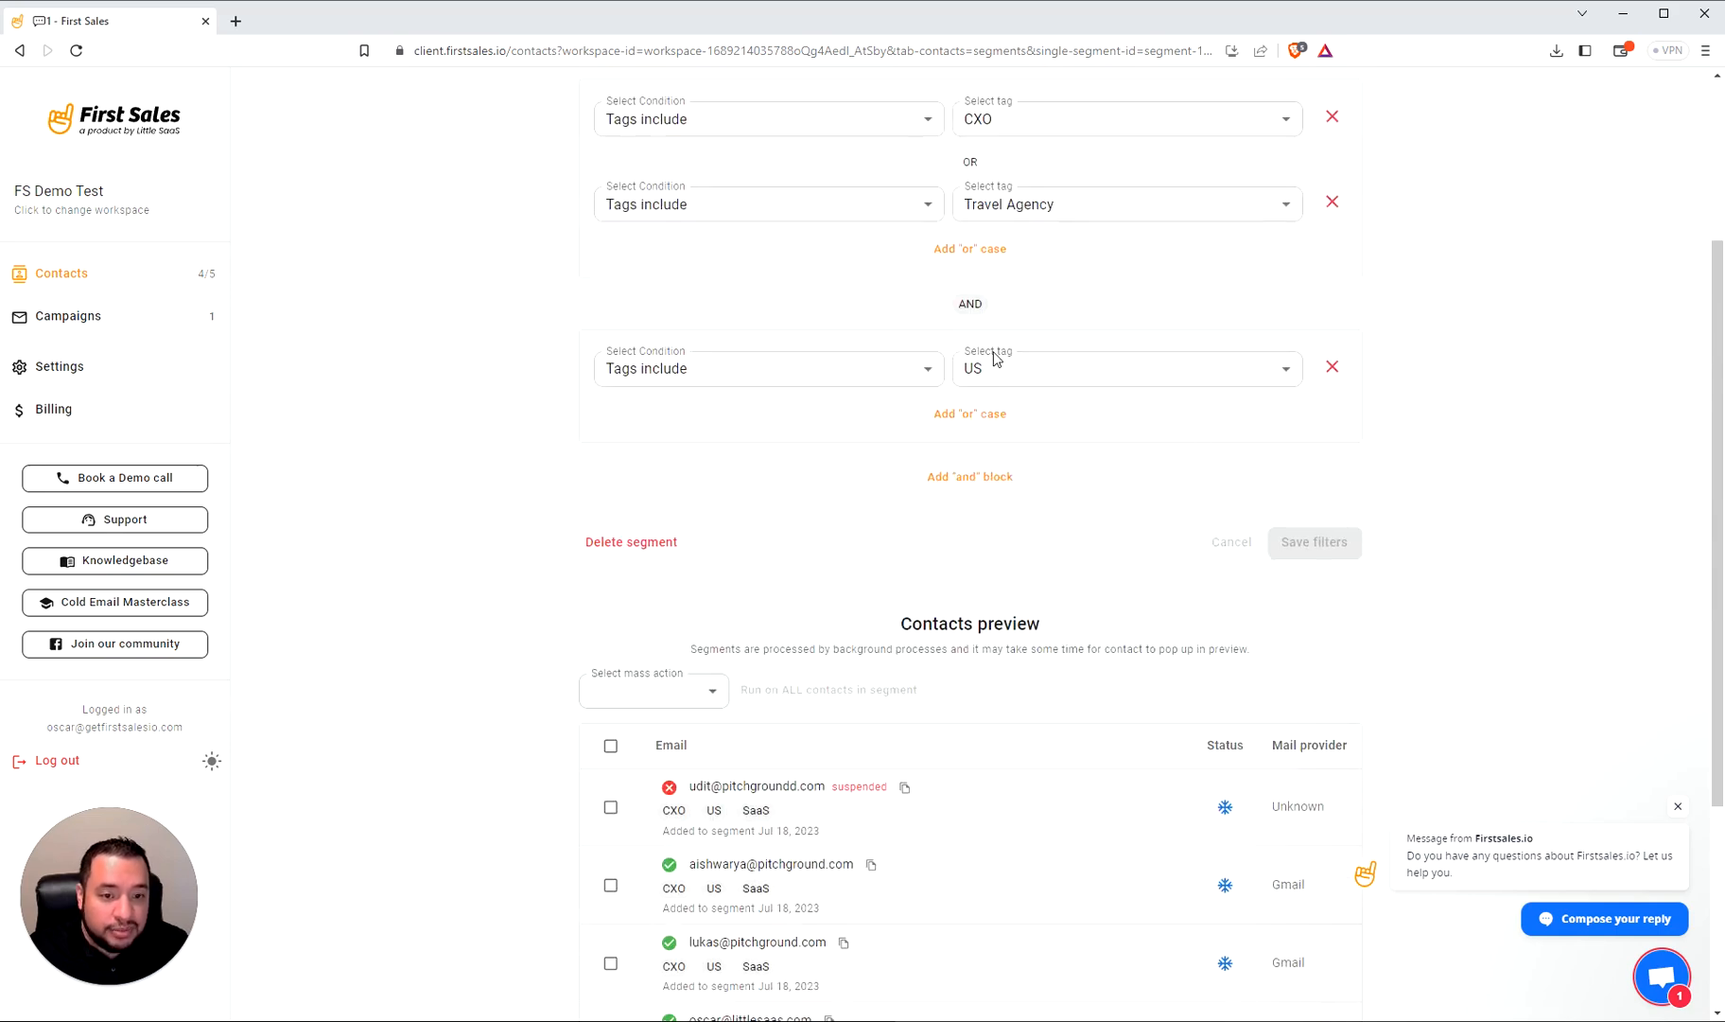
scroll(931, 956, "down", 3)
scroll(946, 832, "up", 4)
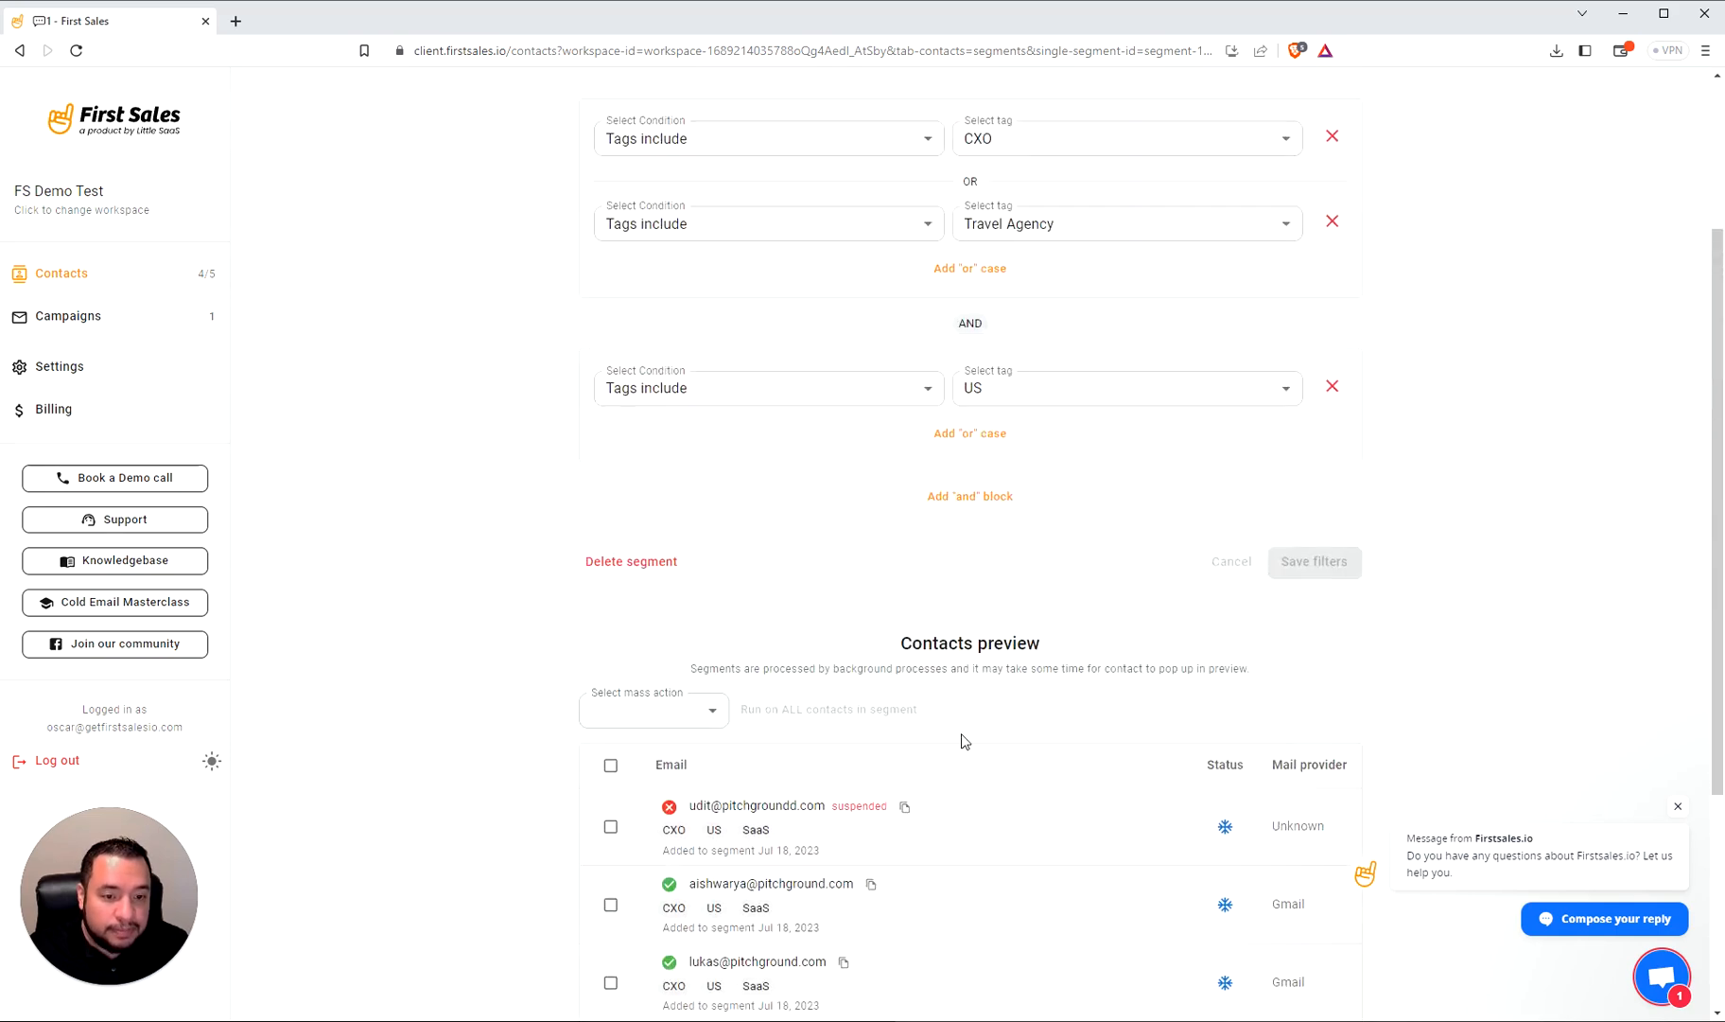
Save the segment filters with the second block's tag set to India and check the contacts preview
scroll(842, 638, "up", 3)
left_click(1071, 634)
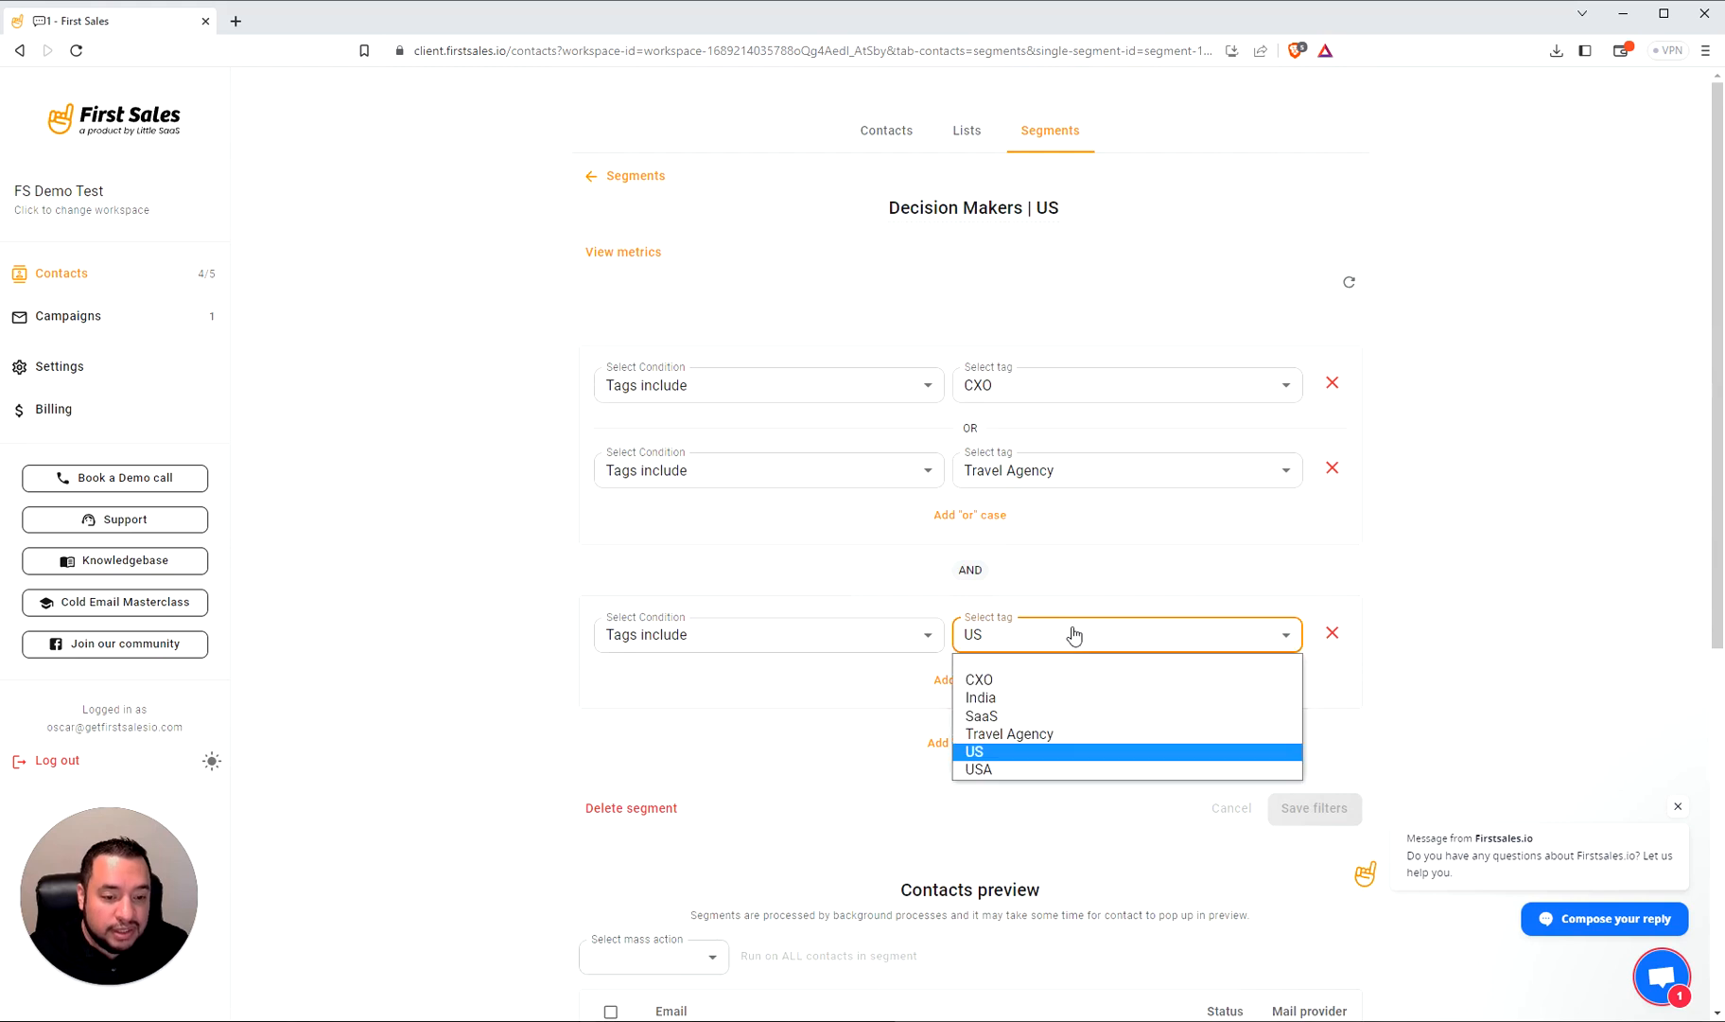
left_click(1018, 704)
left_click(1336, 809)
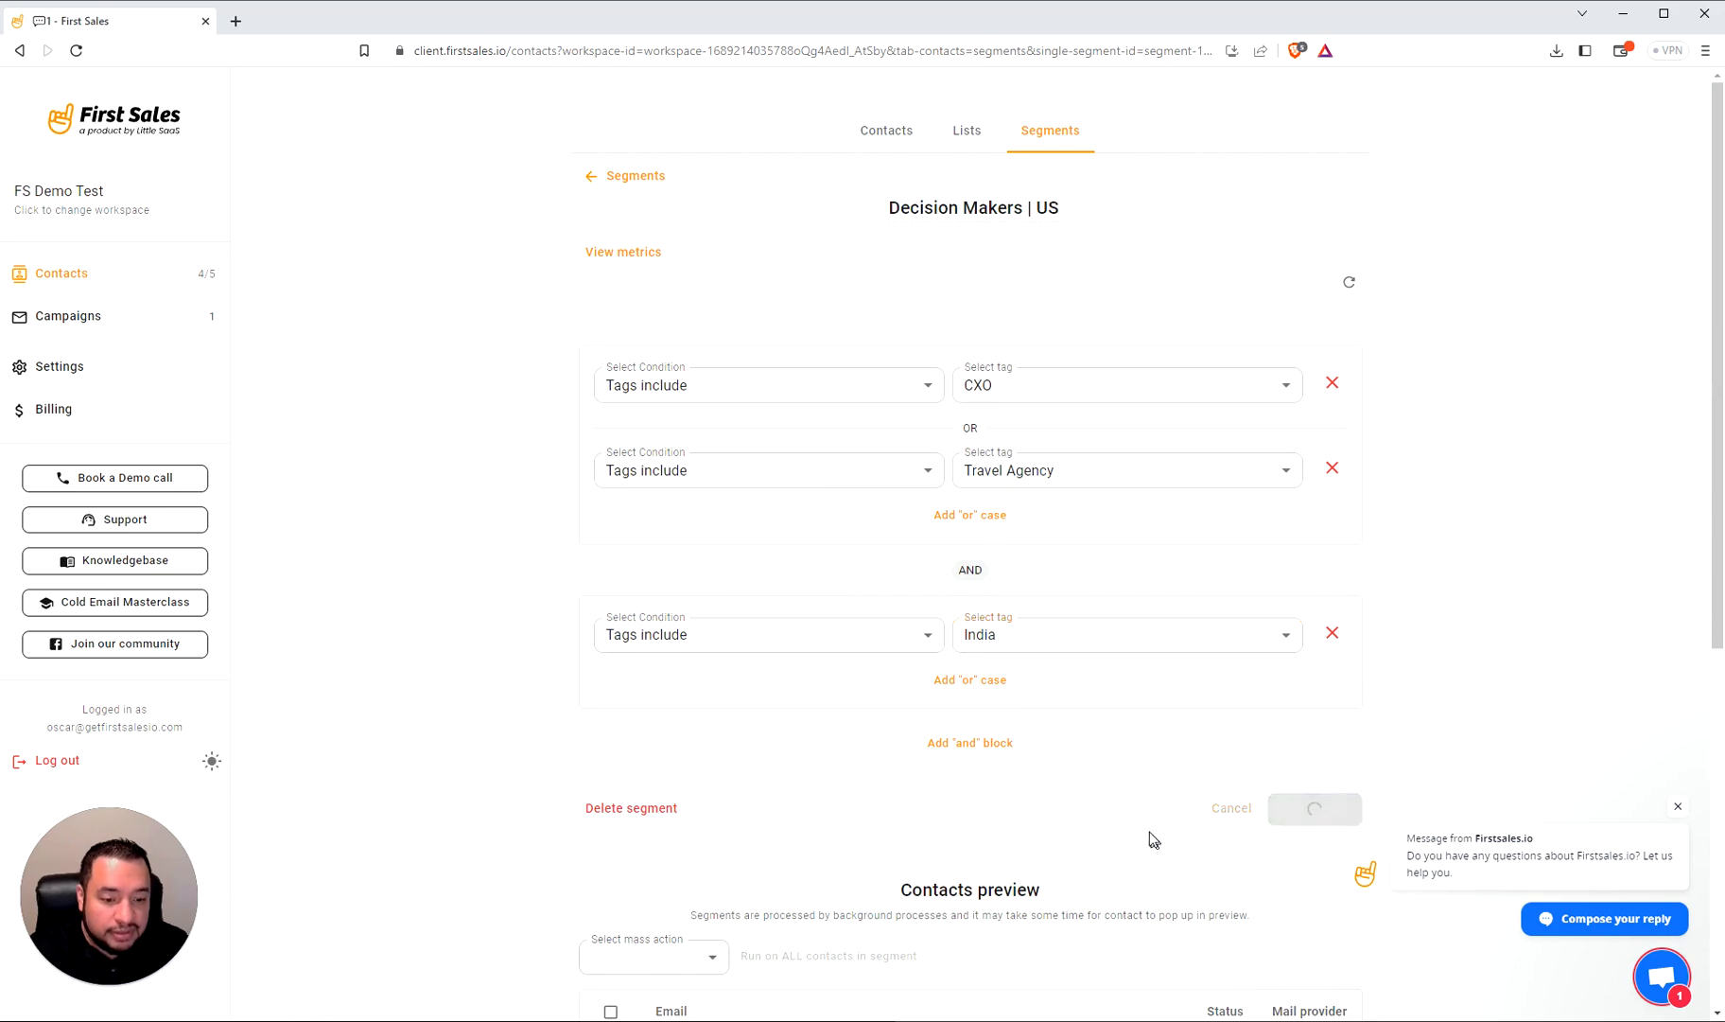
scroll(1116, 820, "down", 6)
scroll(1116, 820, "up", 6)
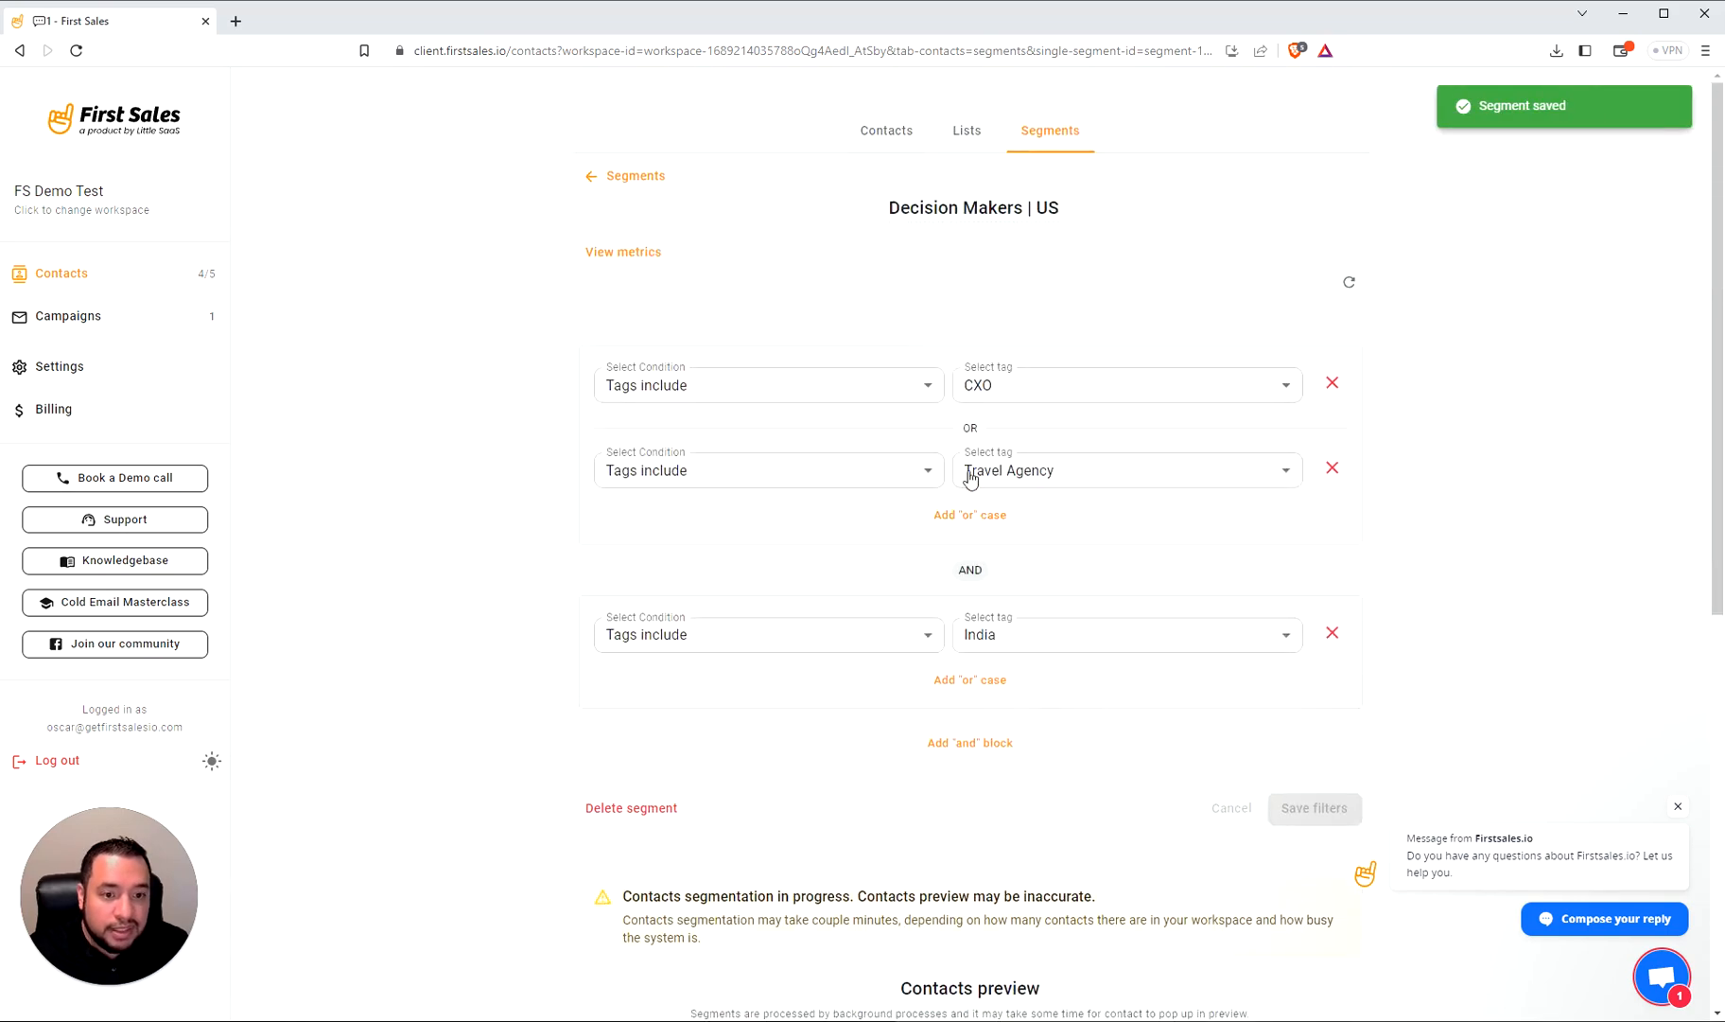
scroll(946, 747, "down", 4)
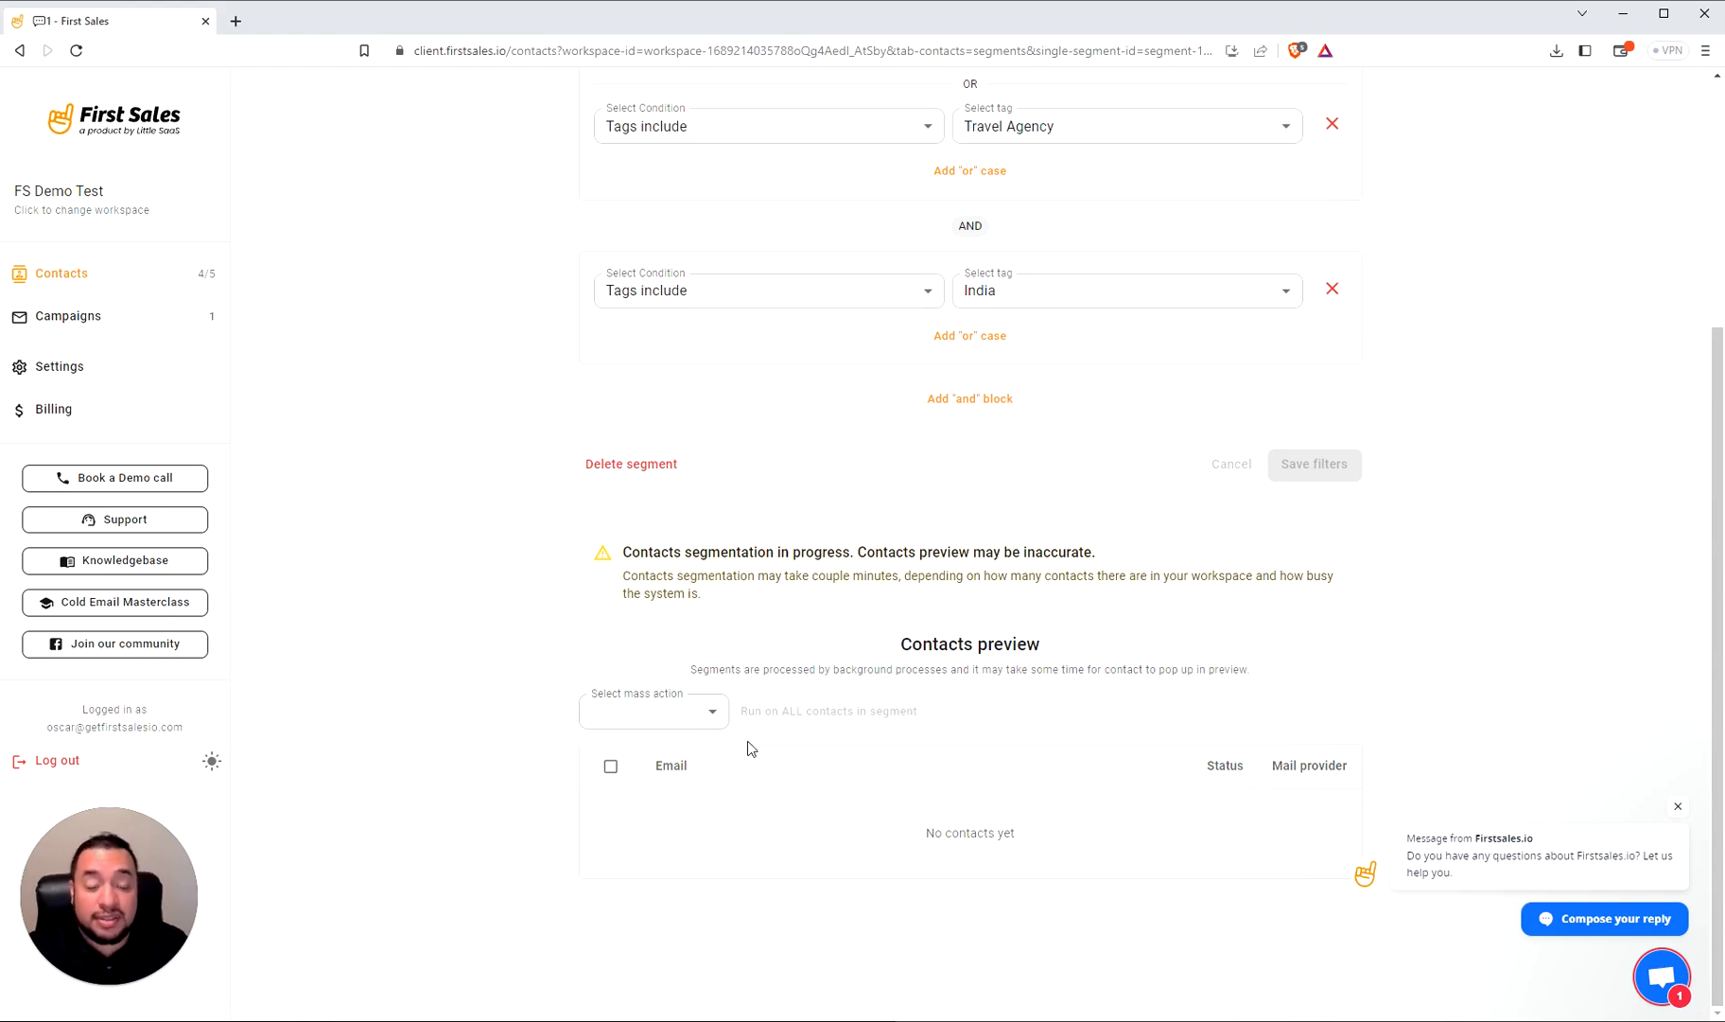
scroll(751, 625, "up", 4)
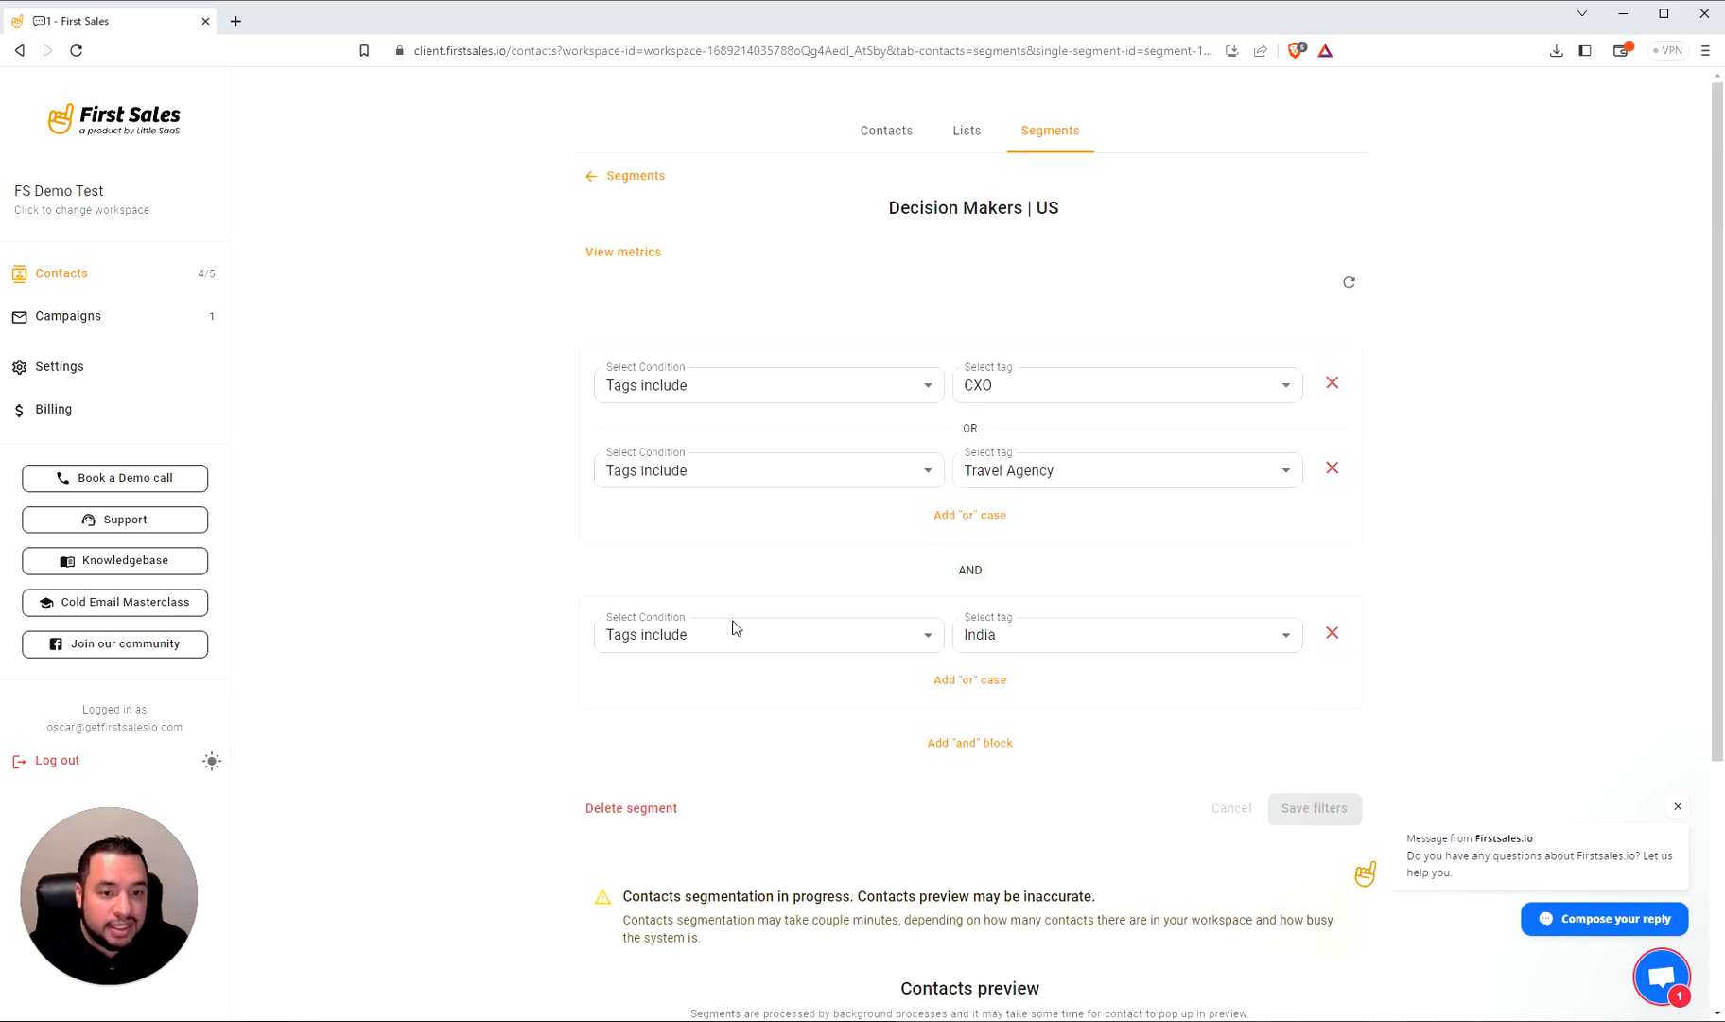
scroll(751, 693, "down", 4)
scroll(901, 839, "up", 4)
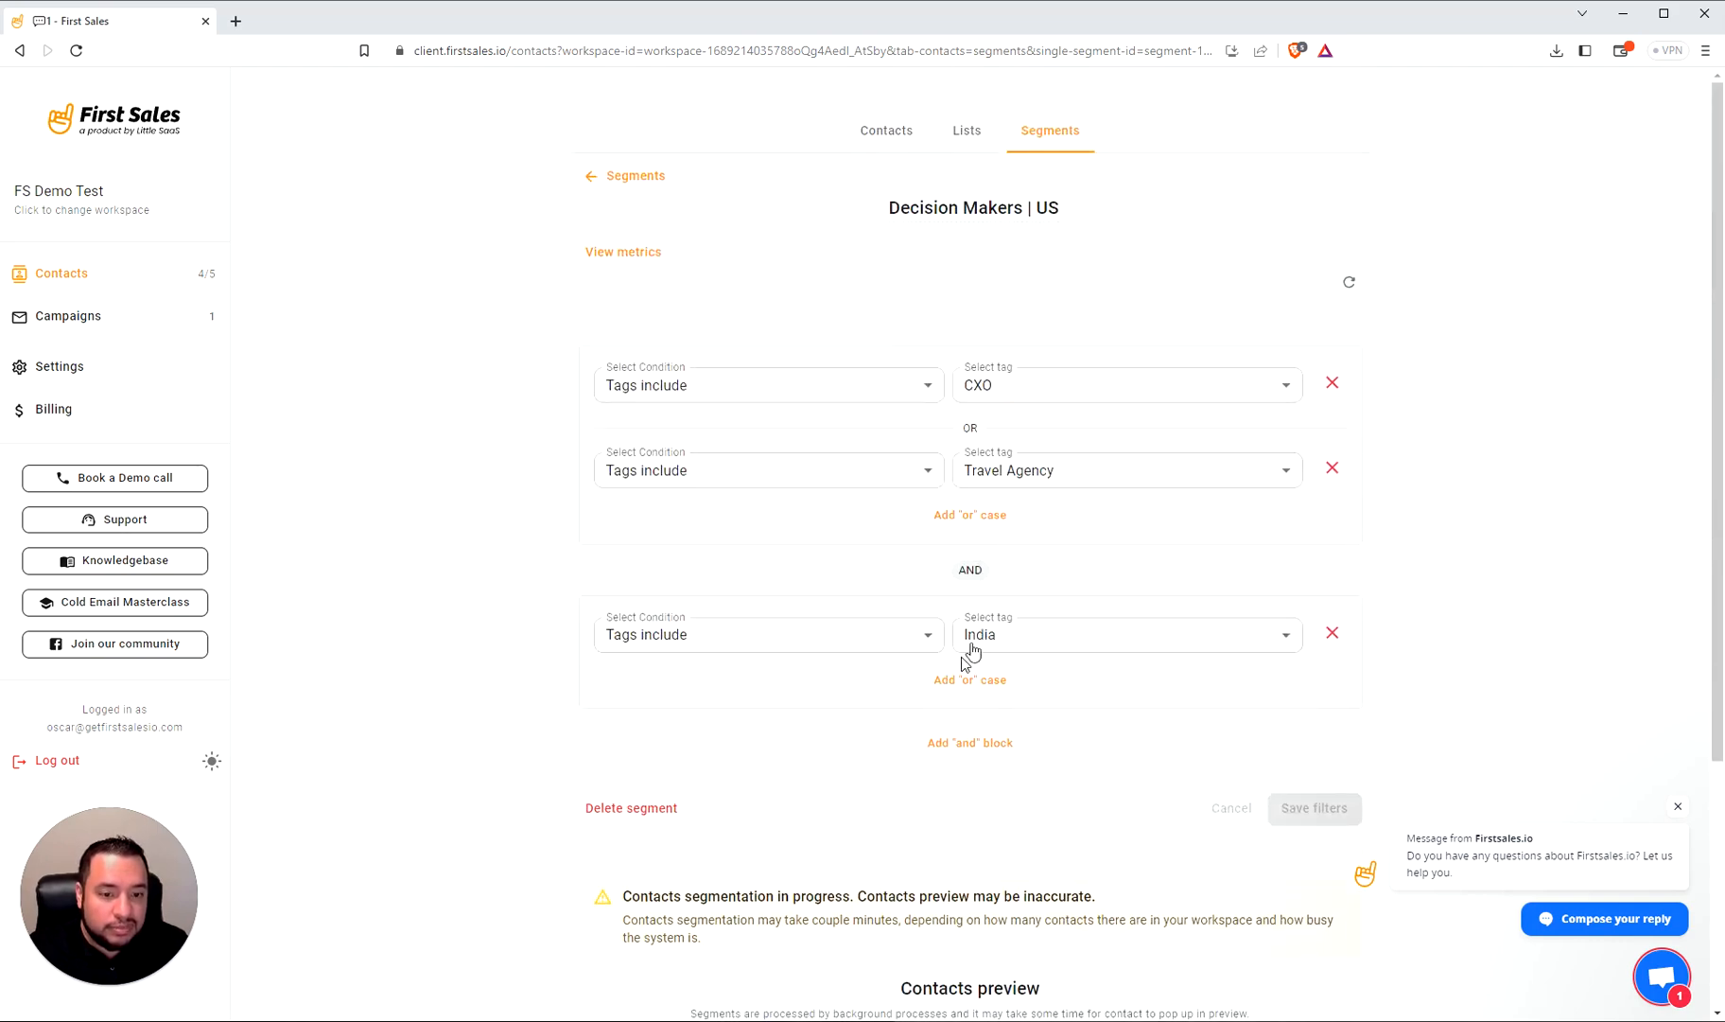
Set the second filter block's tag back to US, save the filters and recheck the contacts preview
left_click(1010, 634)
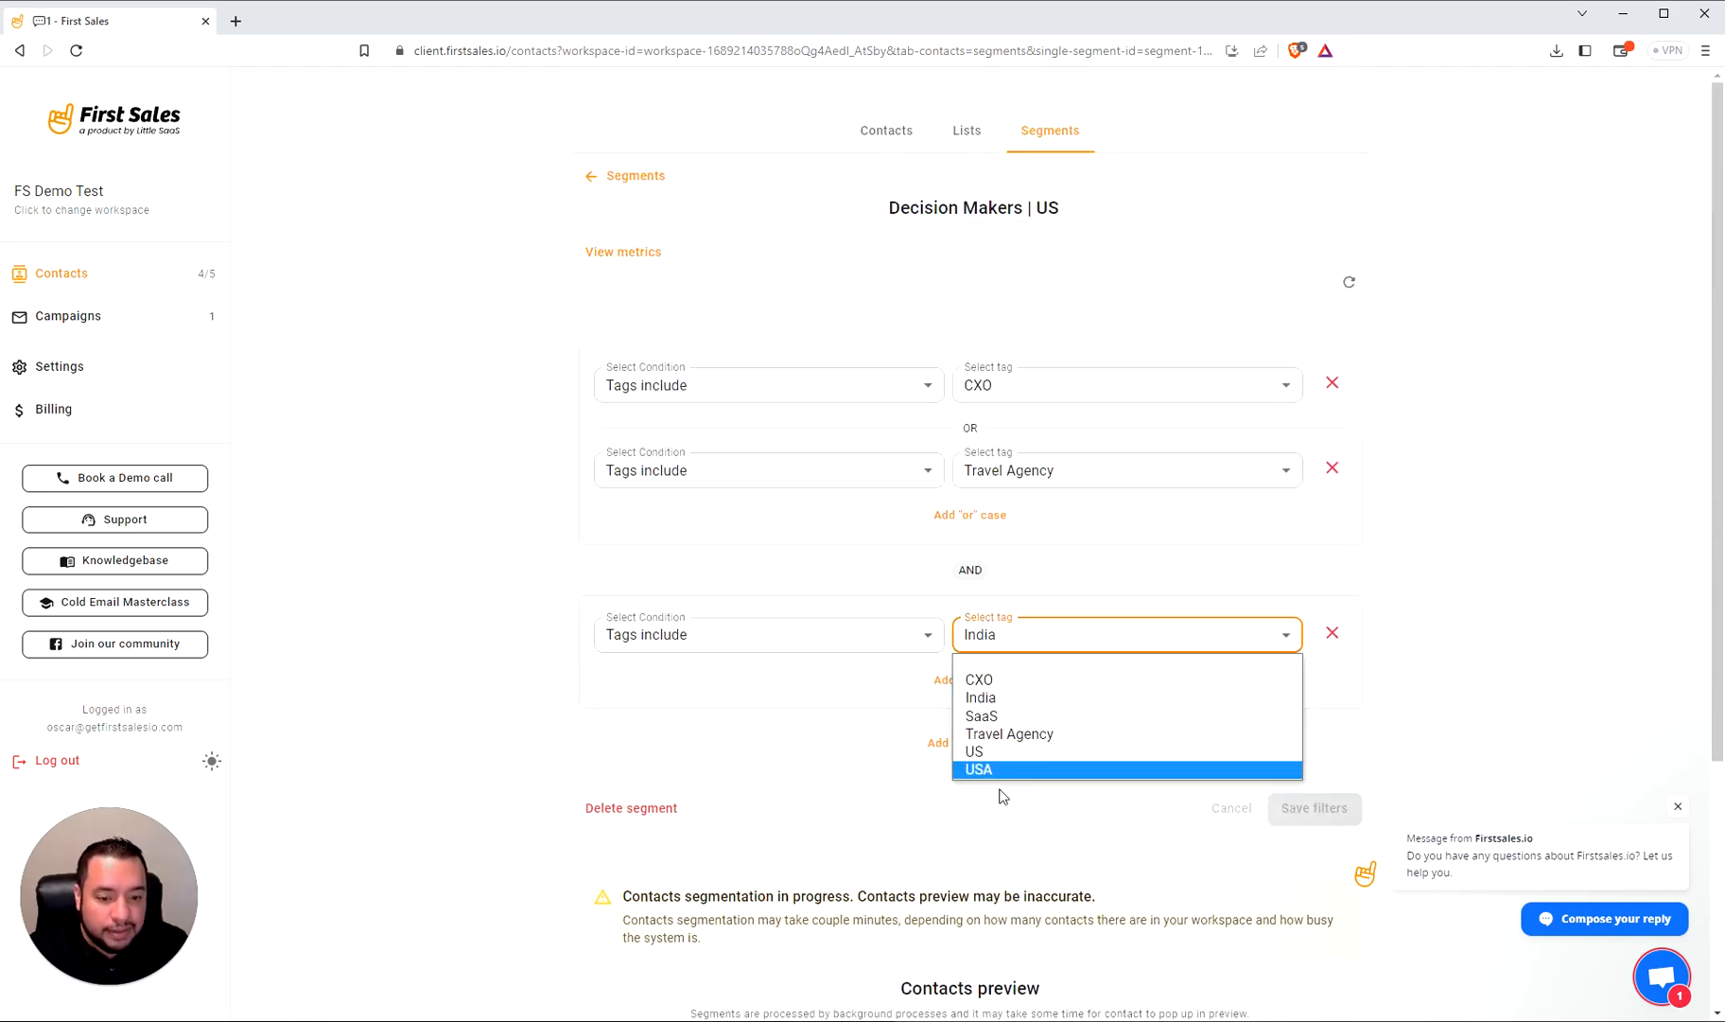
left_click(1001, 752)
left_click(1331, 807)
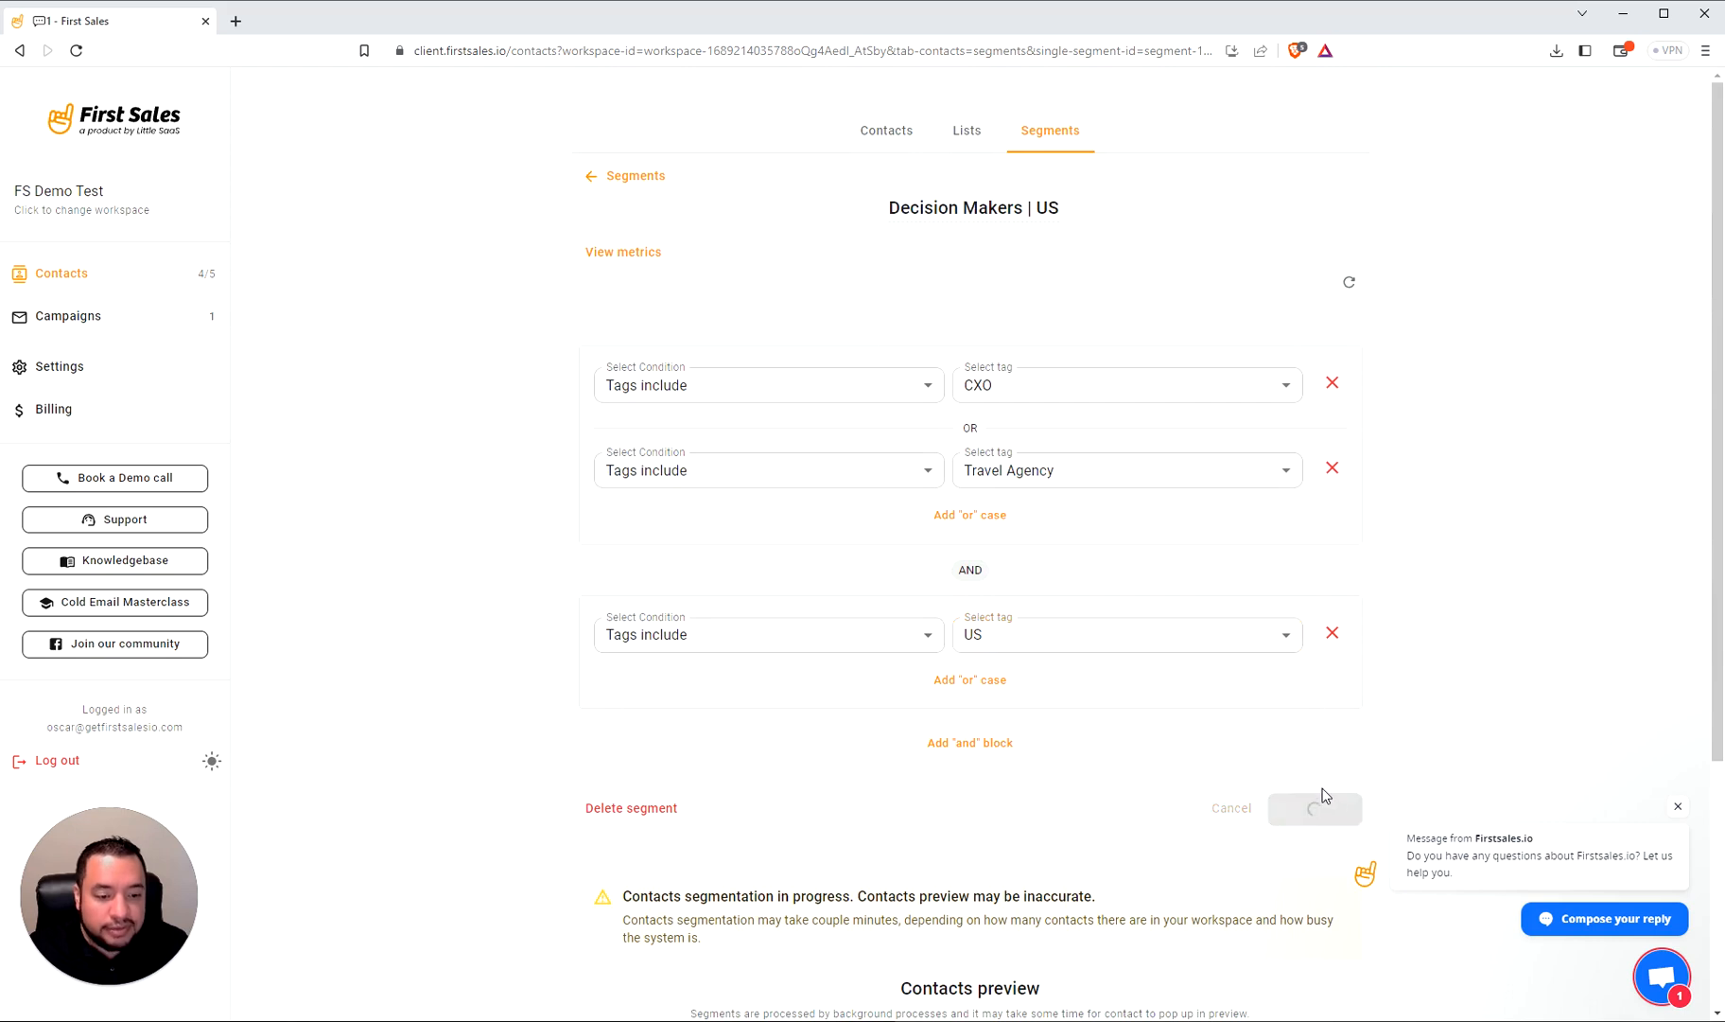
scroll(790, 721, "down", 1)
scroll(790, 717, "down", 3)
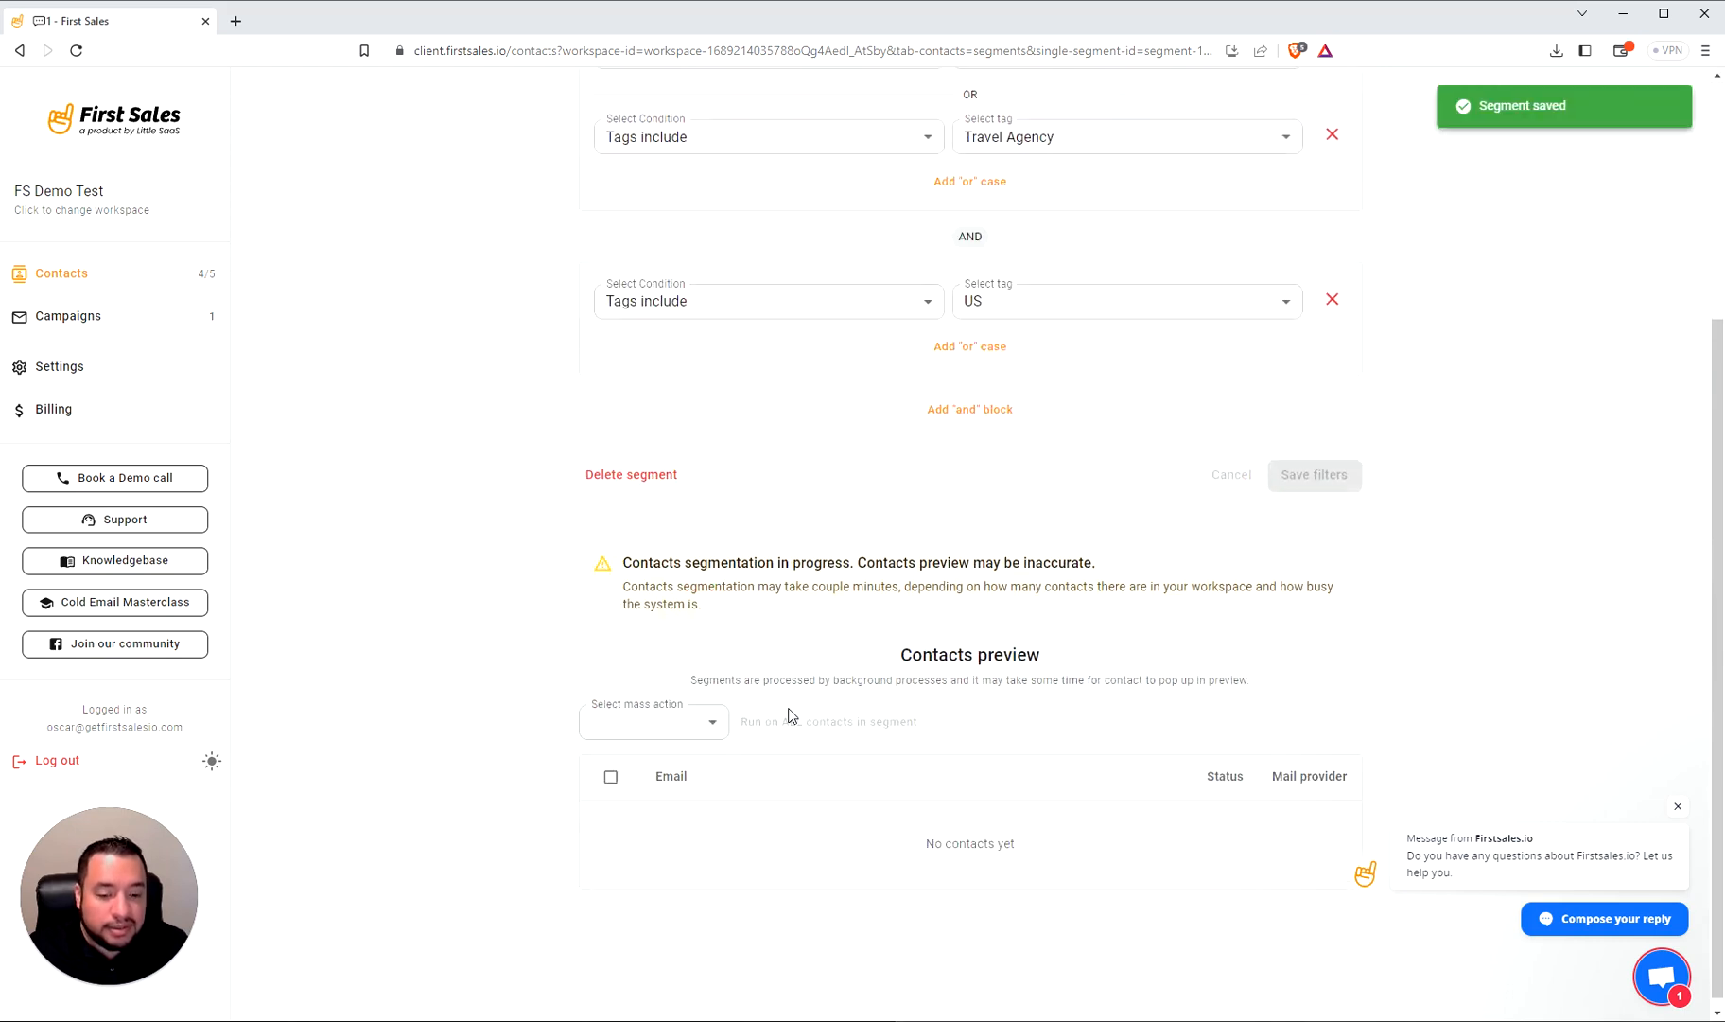
scroll(810, 242, "up", 4)
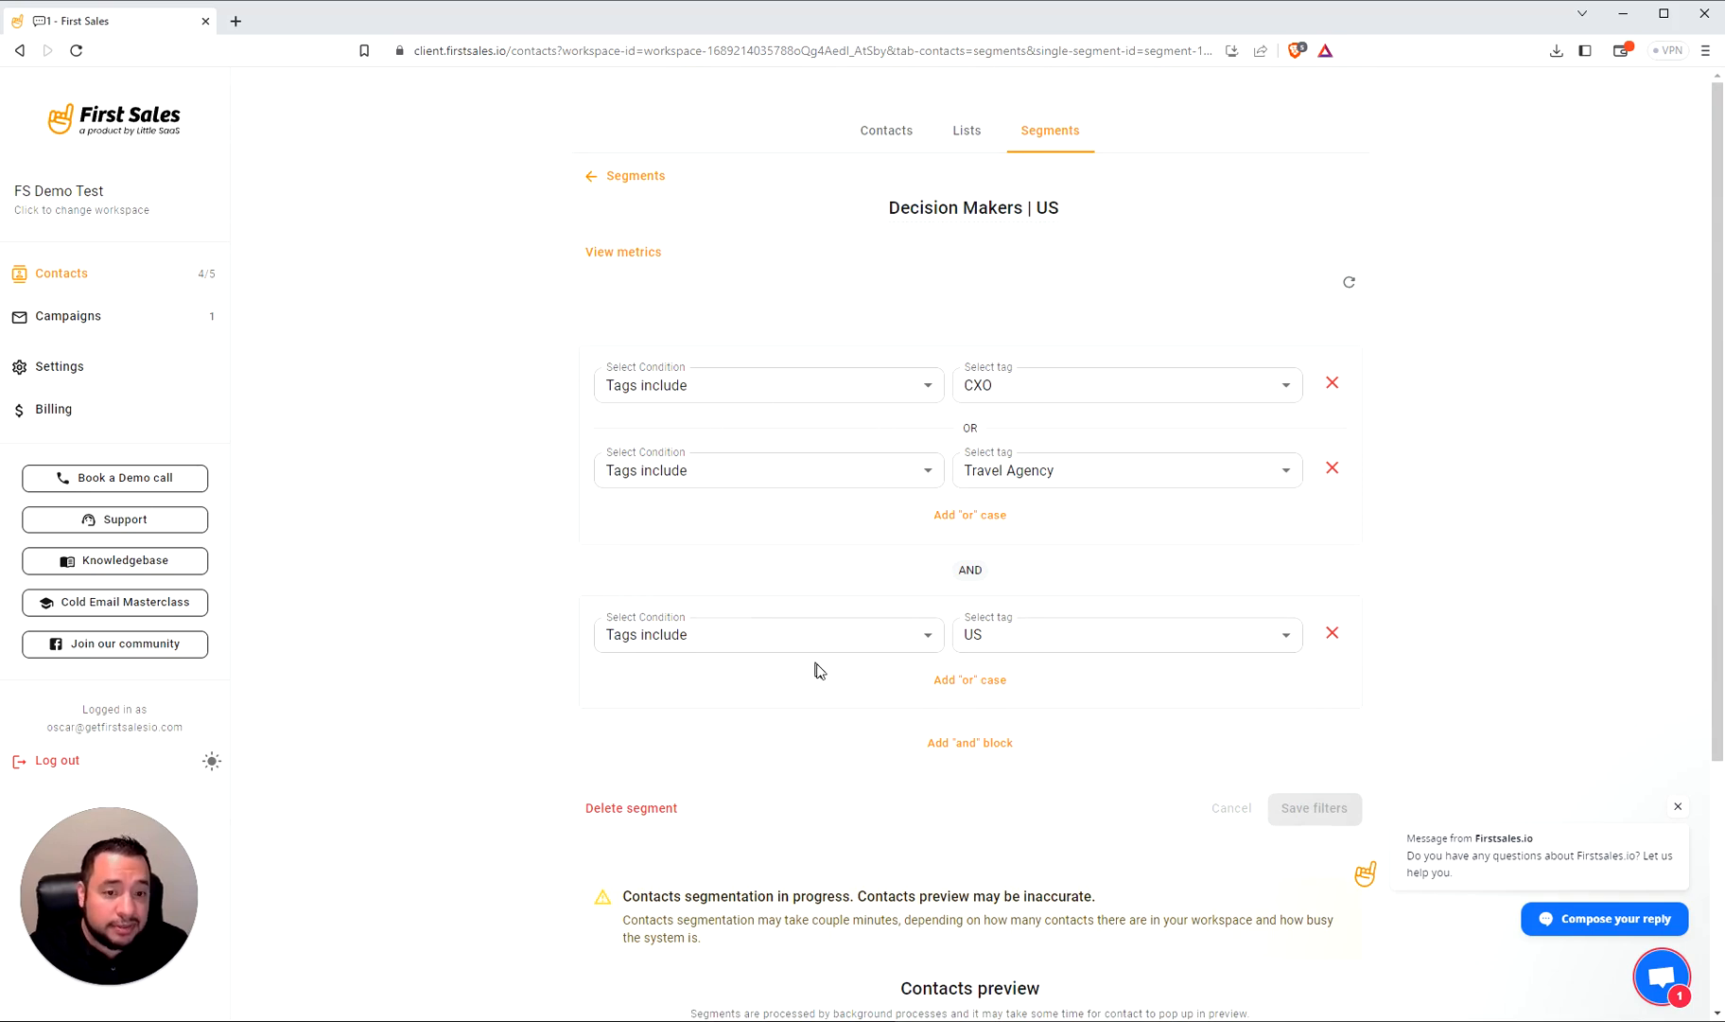
scroll(819, 669, "down", 4)
scroll(628, 659, "up", 4)
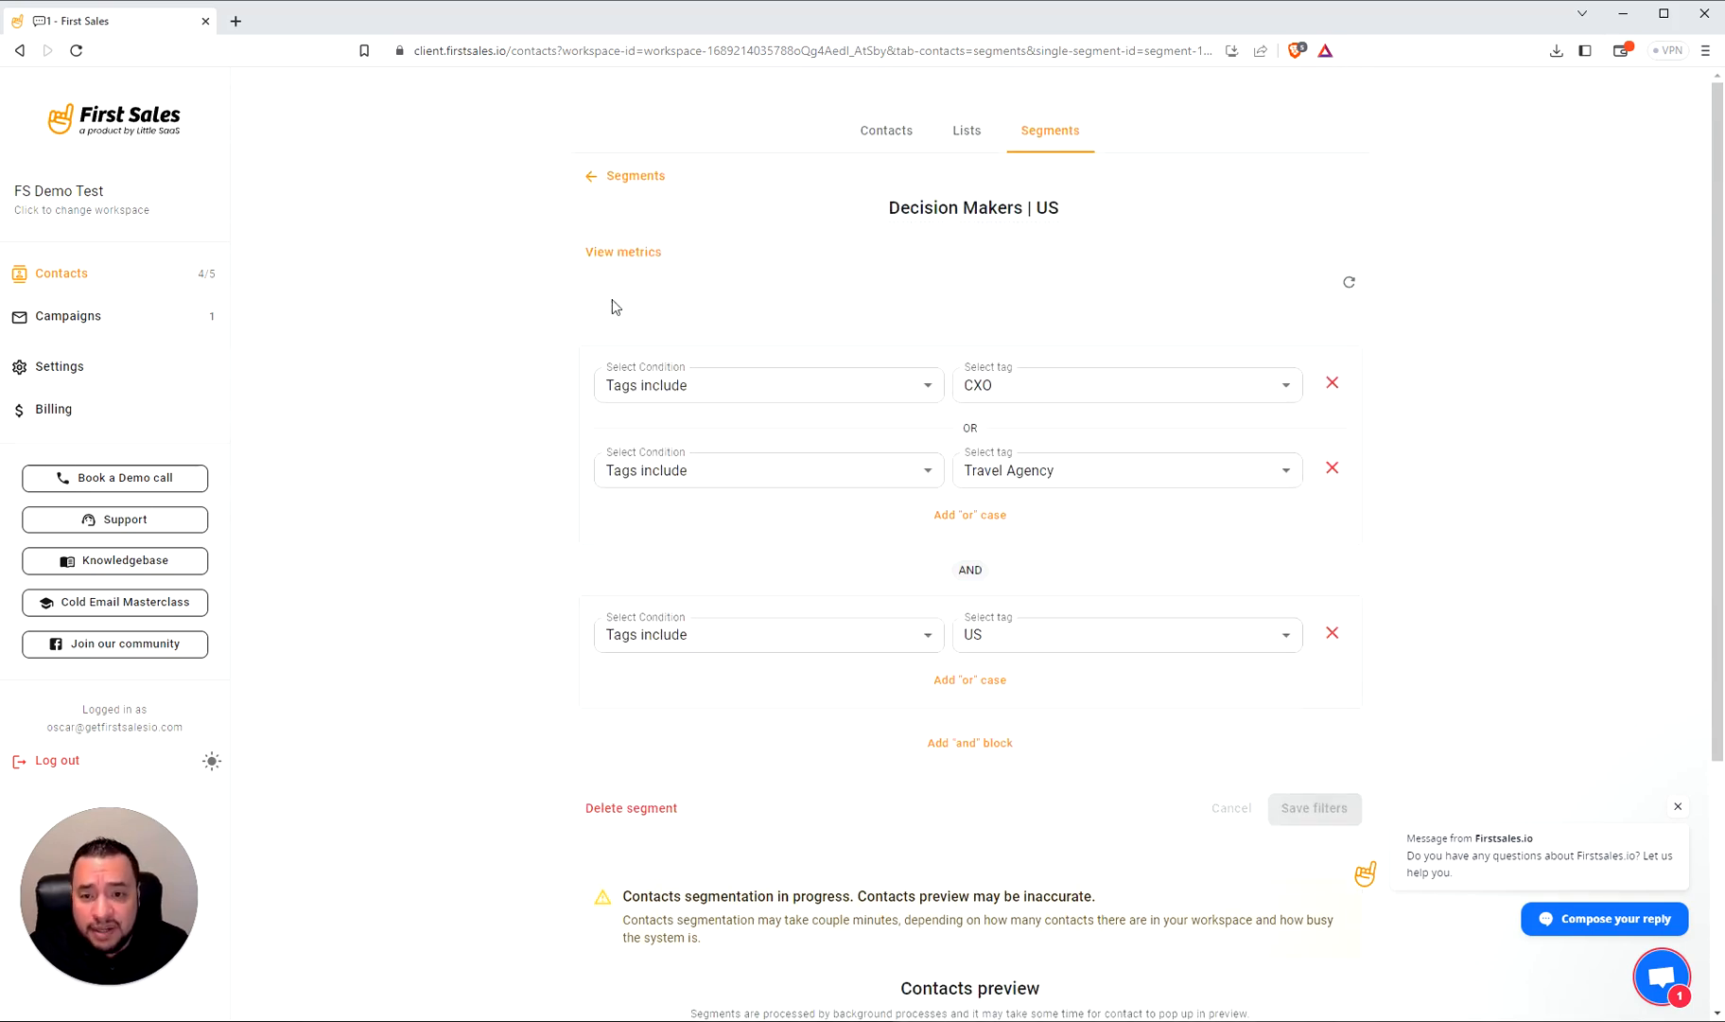
Return to the segment list and reopen the Decision Makers | US segment to check its contacts preview
left_click(636, 177)
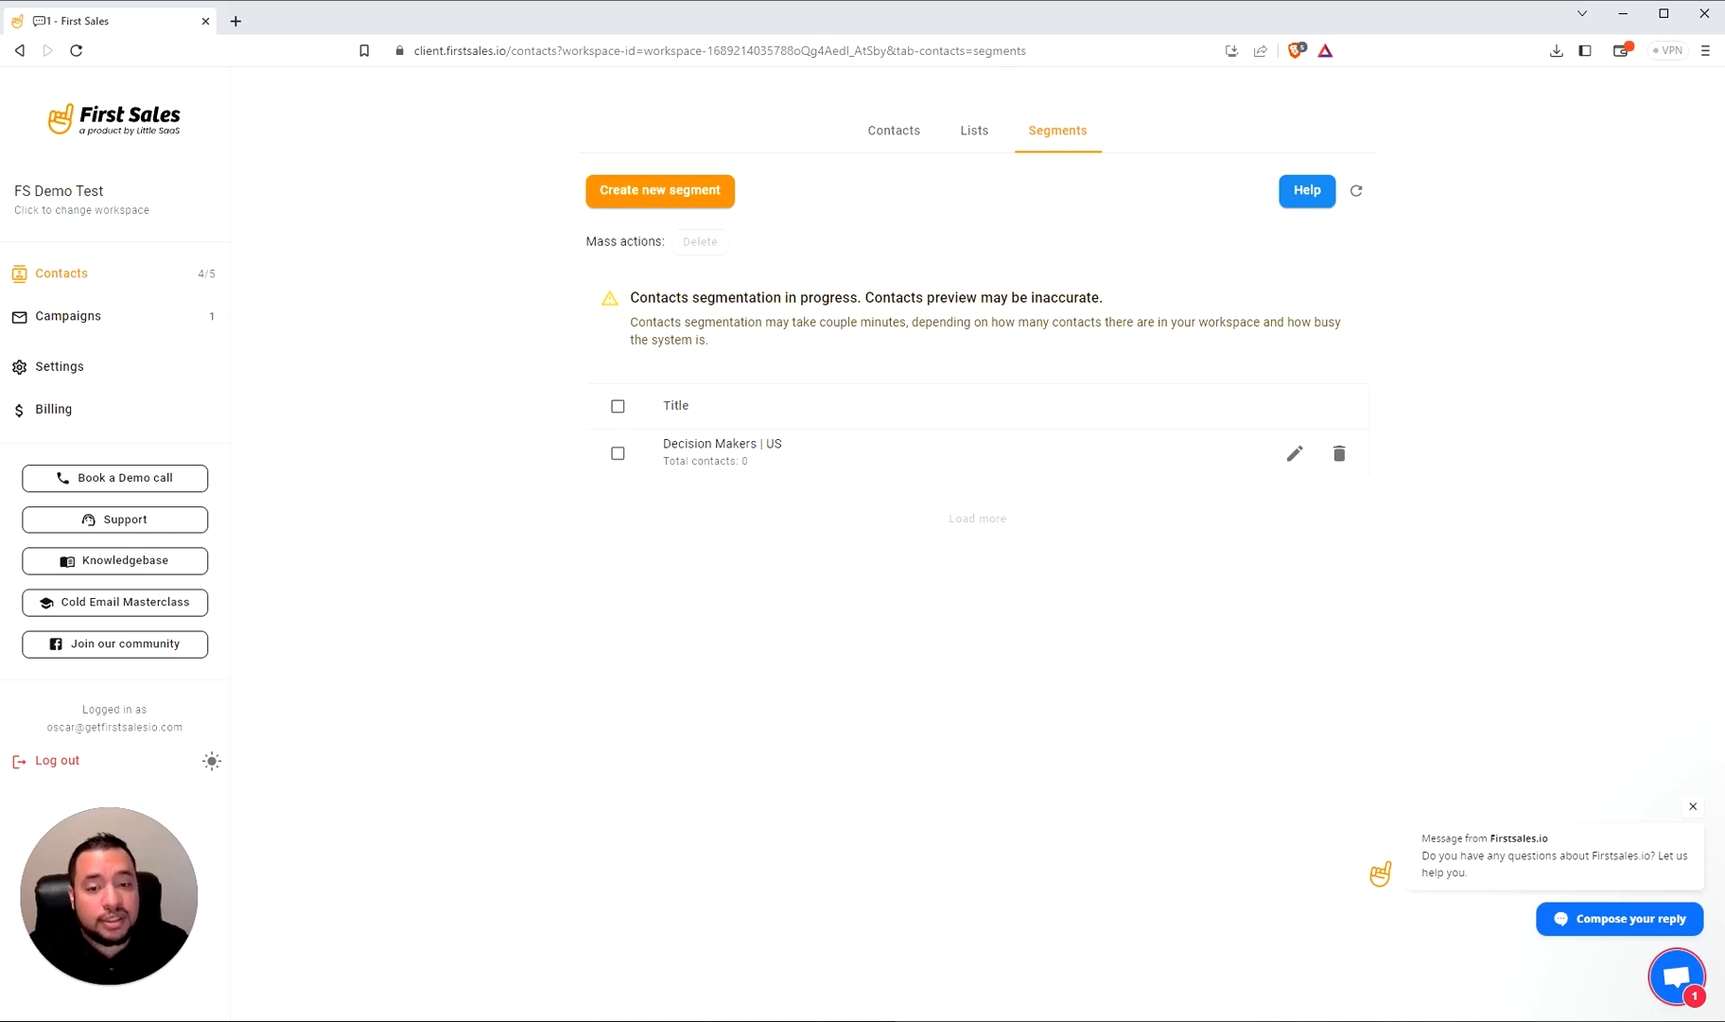
left_click(857, 453)
scroll(993, 532, "down", 5)
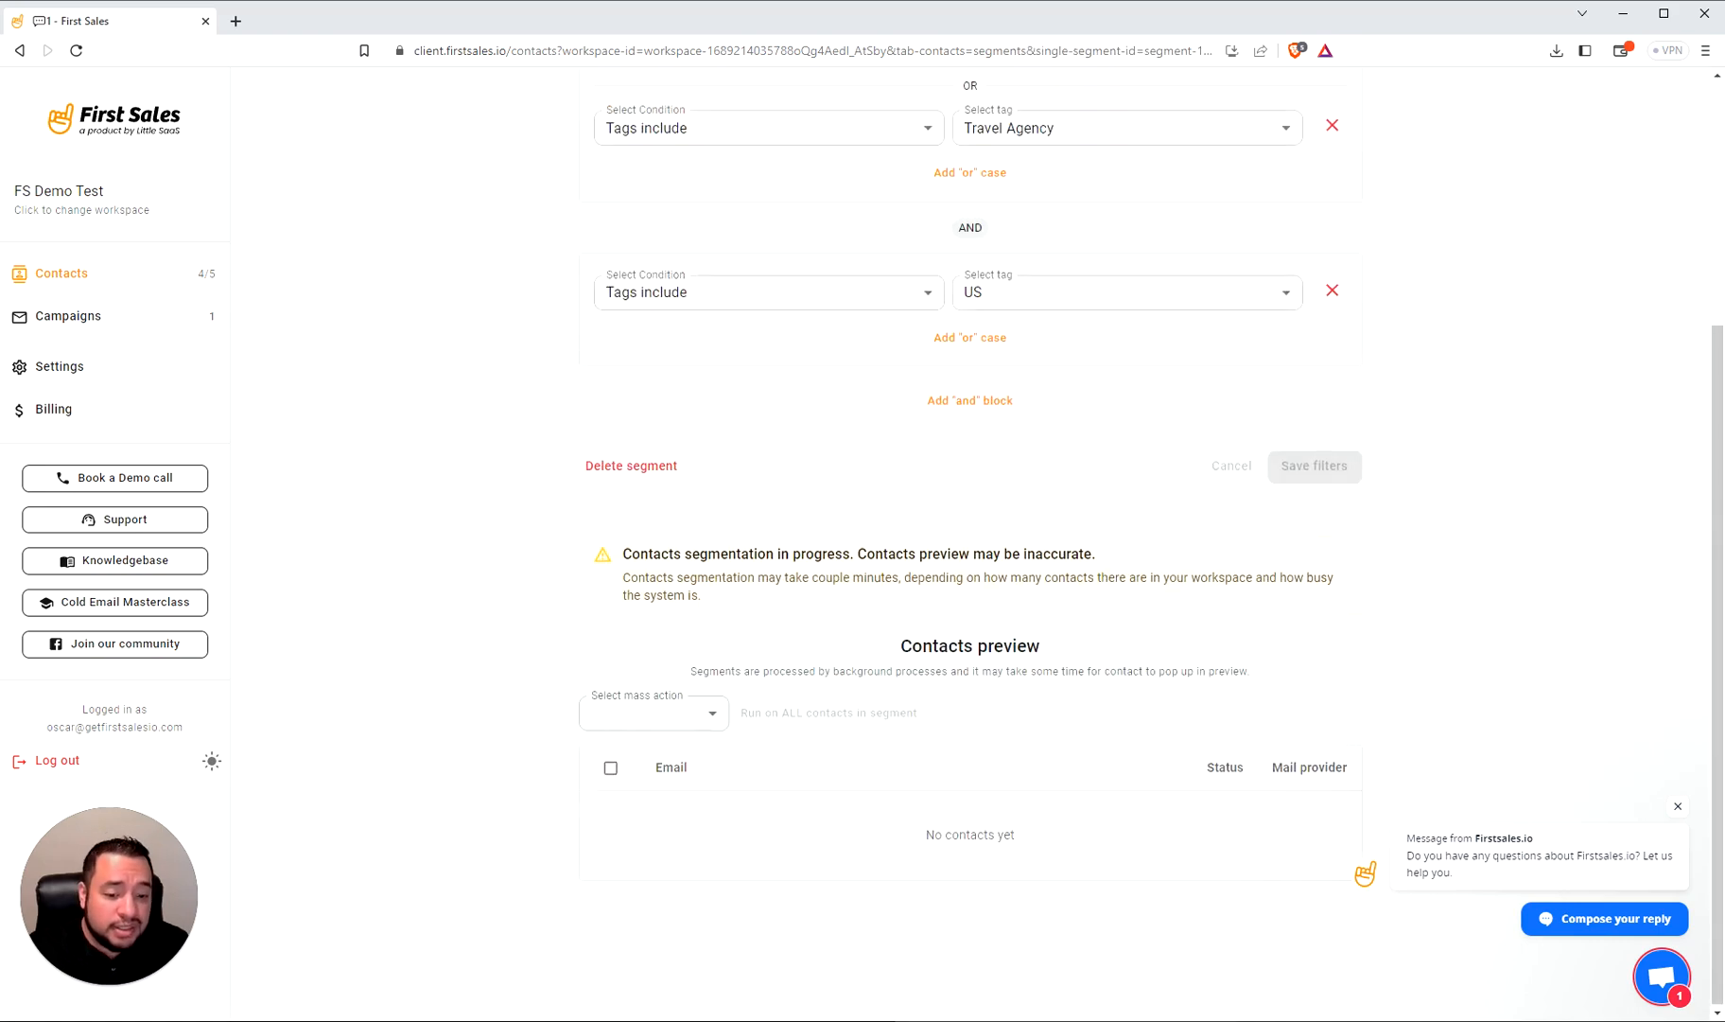
scroll(511, 567, "up", 4)
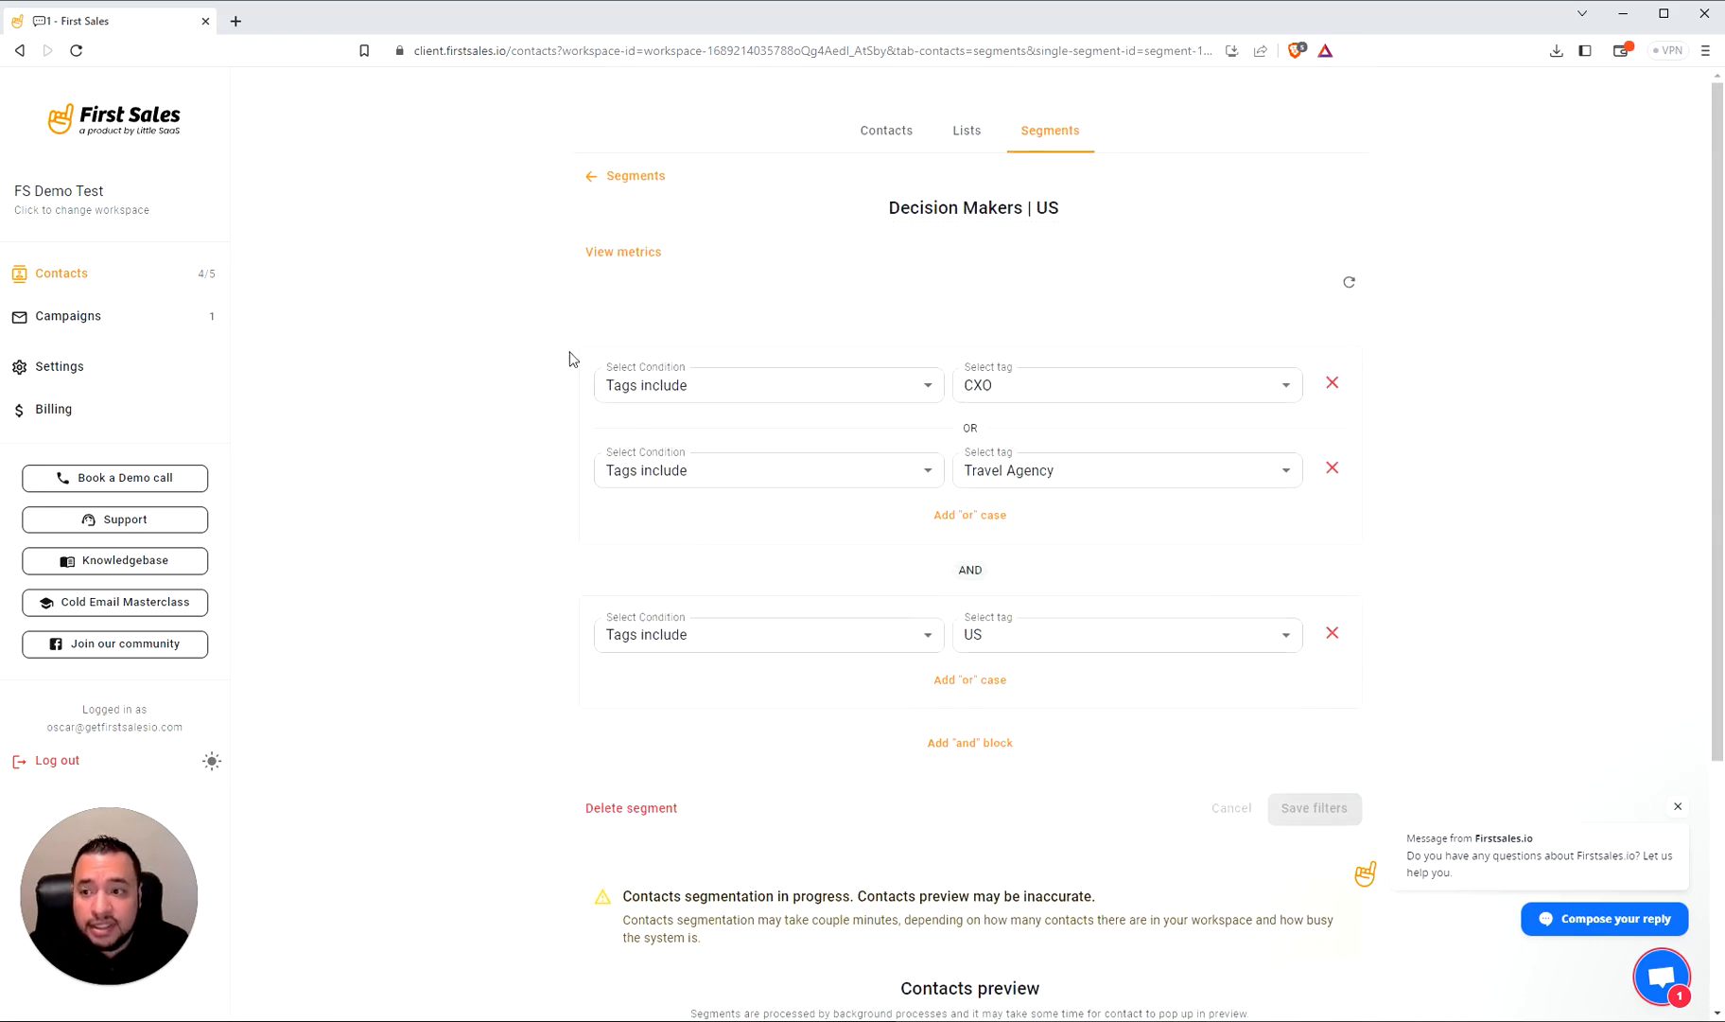